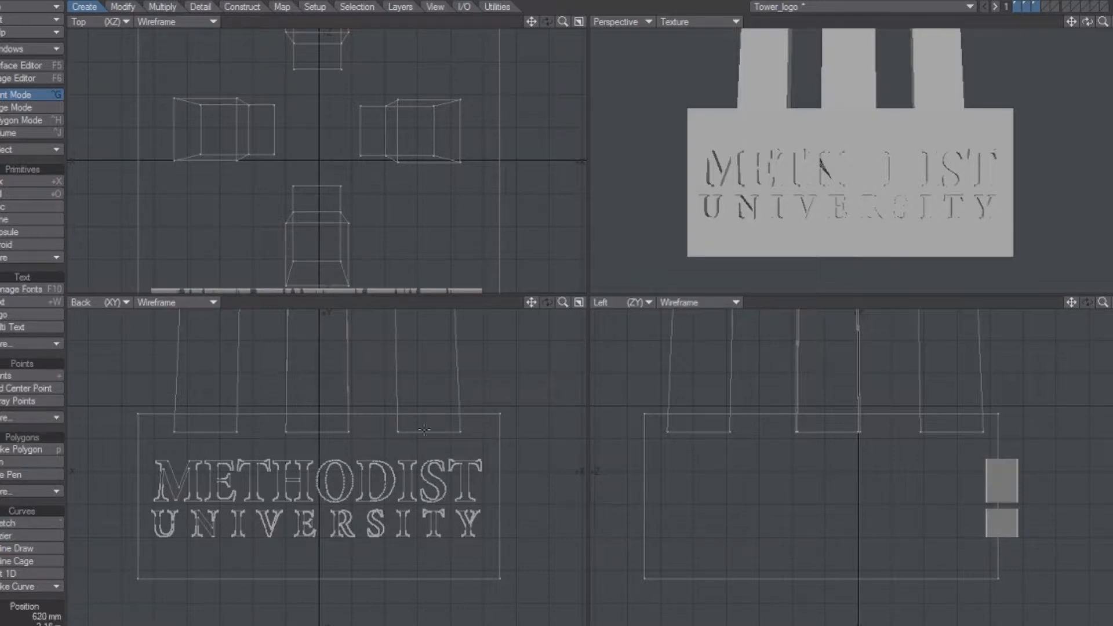
Inspect the tower base and its raised METHODIST UNIVERSITY lettering from close up and from farther away
{"action": "left_click_drag", "start_coordinate": [1102, 23], "coordinate": [1103, 26]}
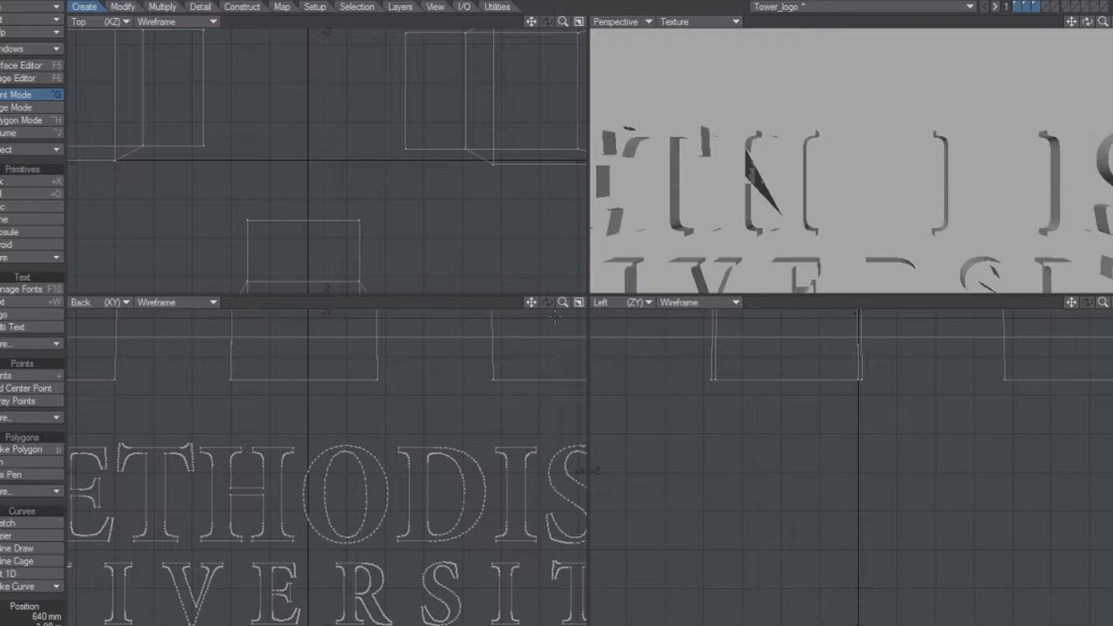
{"action": "left_click_drag", "start_coordinate": [563, 302], "coordinate": [563, 297]}
{"action": "key", "text": "a"}
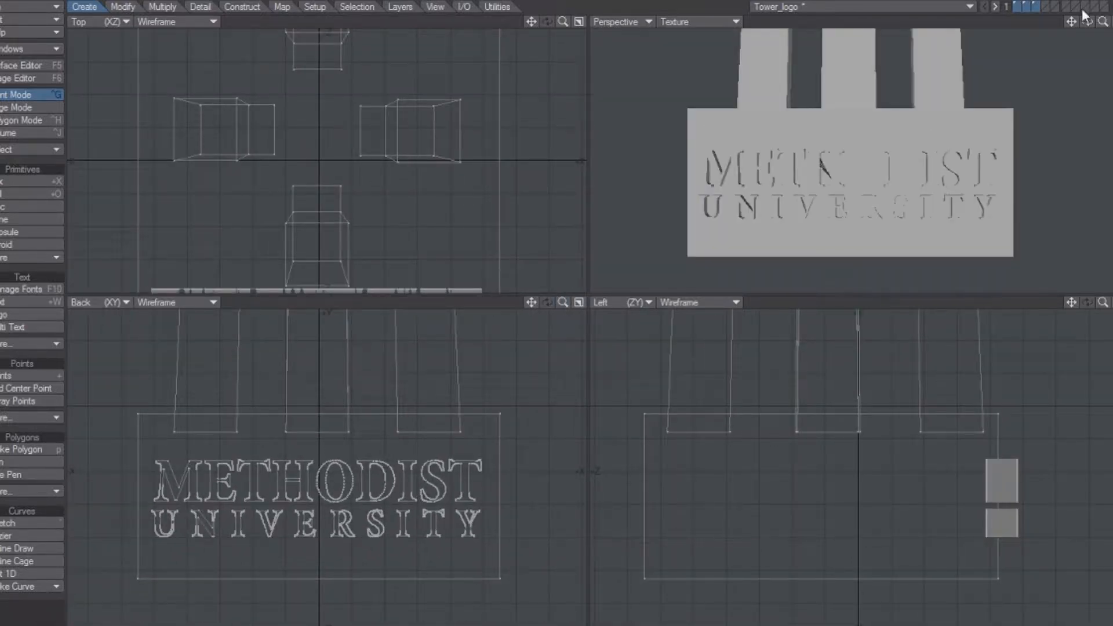
{"action": "left_click_drag", "start_coordinate": [1103, 22], "coordinate": [1010, 36]}
{"action": "left_click_drag", "start_coordinate": [1104, 21], "coordinate": [1103, 35]}
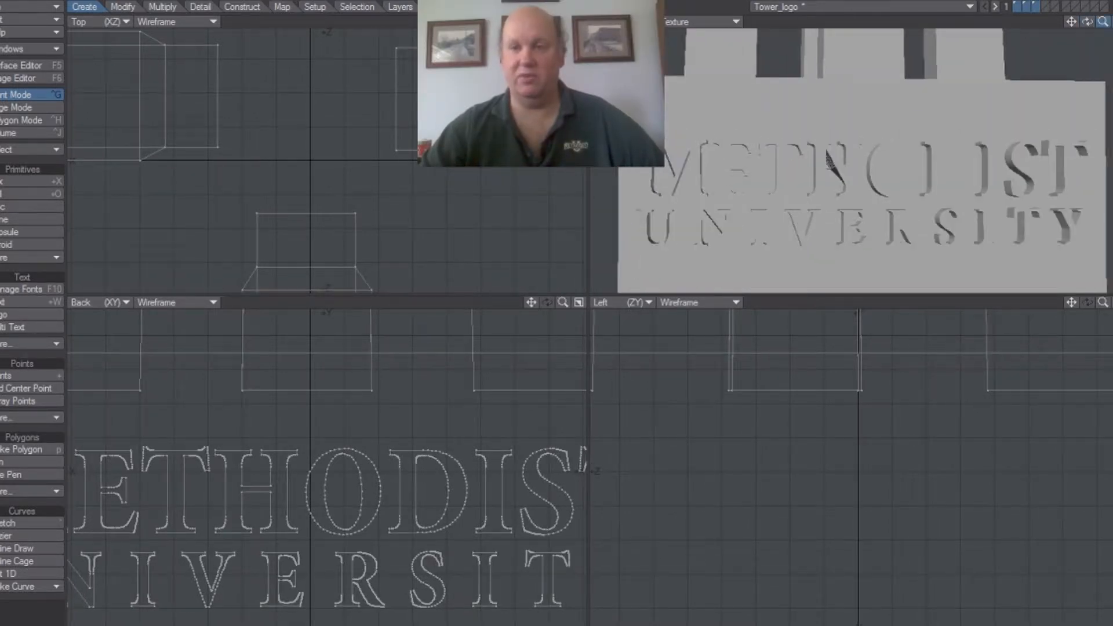
{"action": "key", "text": "a"}
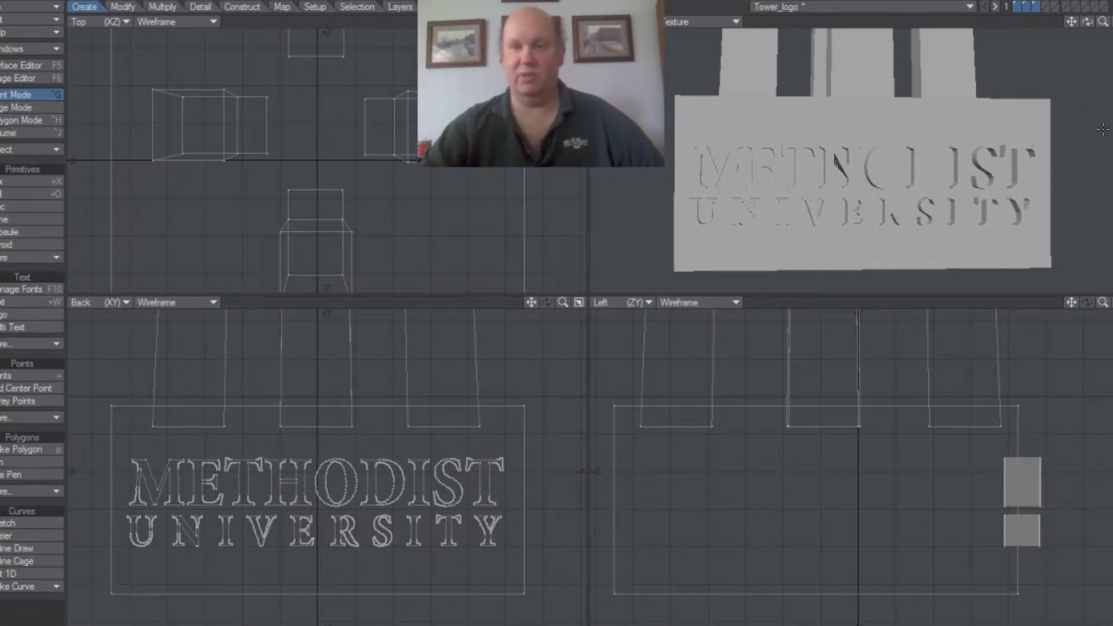
{"action": "left_click_drag", "start_coordinate": [1104, 22], "coordinate": [1074, 33]}
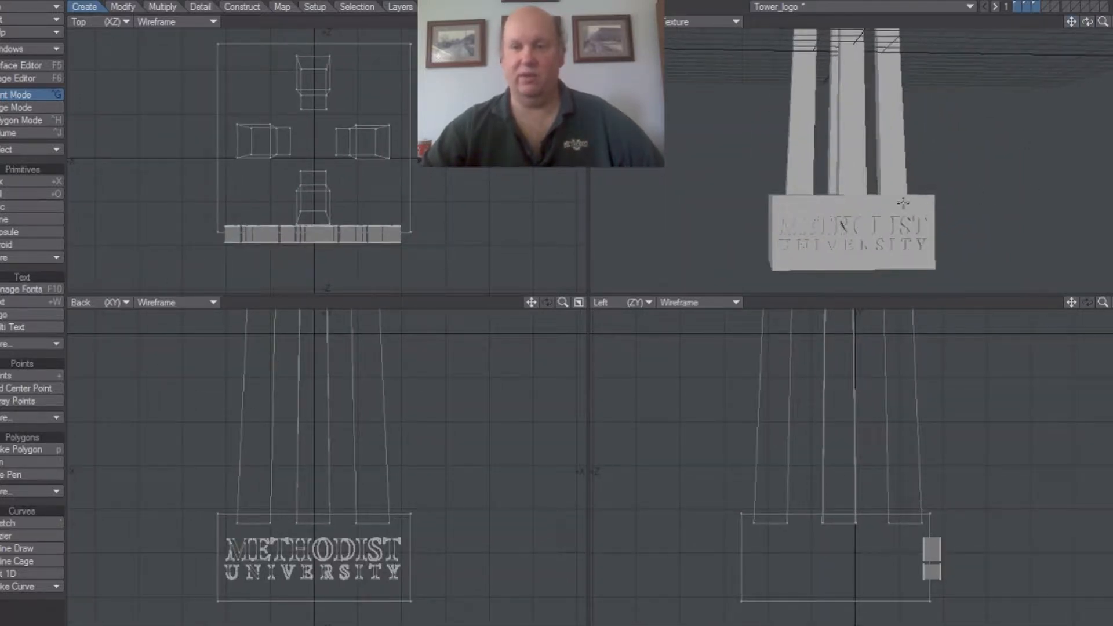
Review the tower's layers one at a time: the pillars, the base box and the METHODIST UNIVERSITY lettering
{"action": "left_click", "coordinate": [1014, 6]}
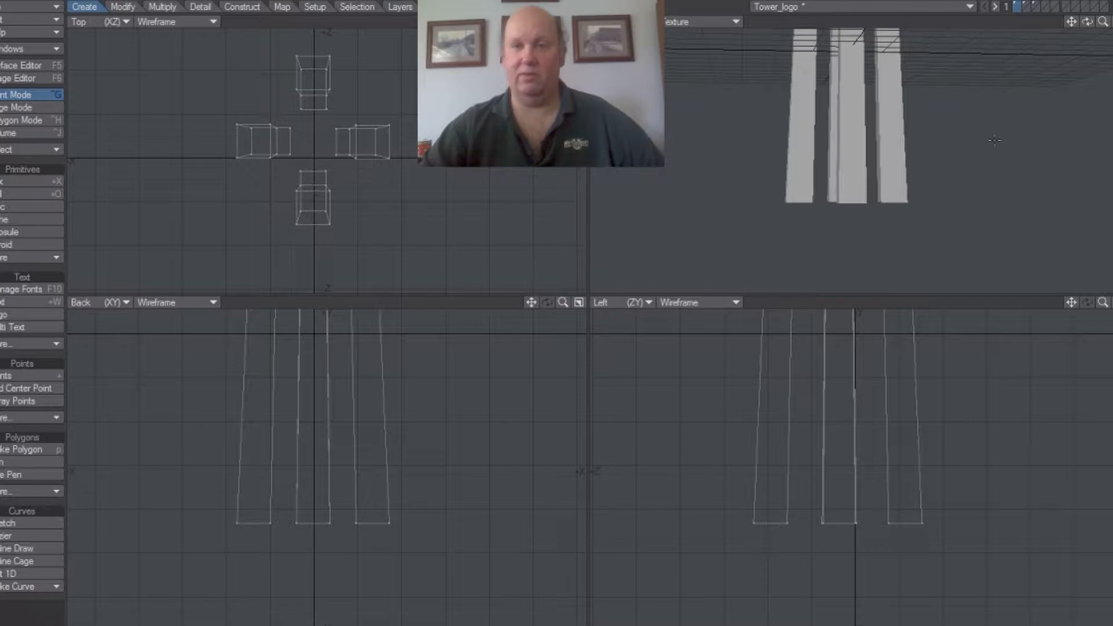
{"action": "left_click", "coordinate": [1025, 3]}
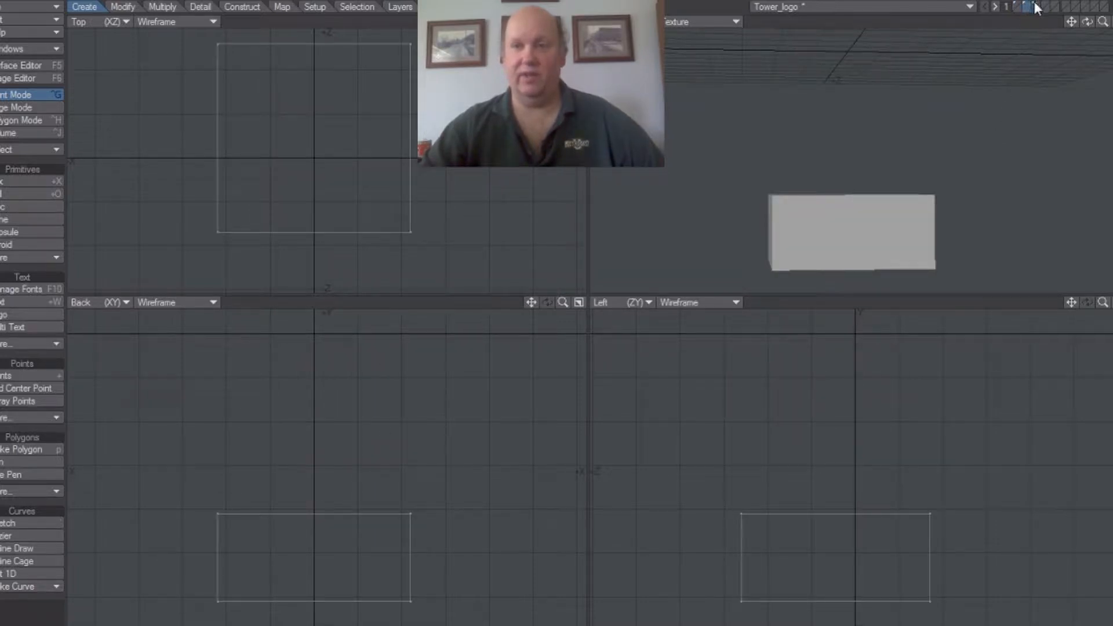
{"action": "left_click", "coordinate": [1035, 3]}
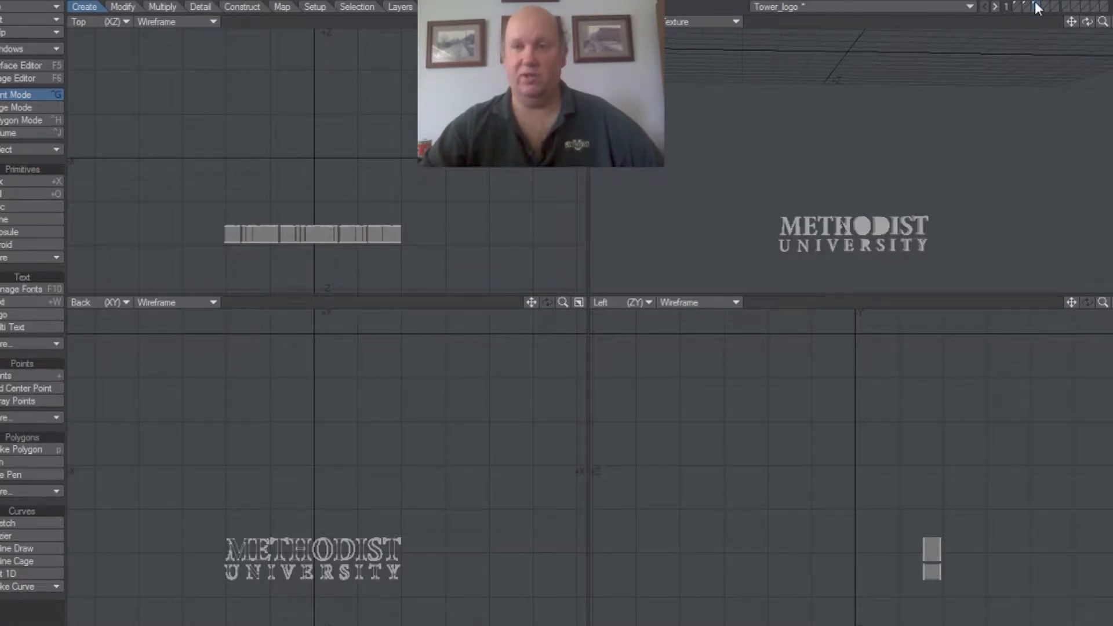
{"action": "left_click", "coordinate": [1027, 10]}
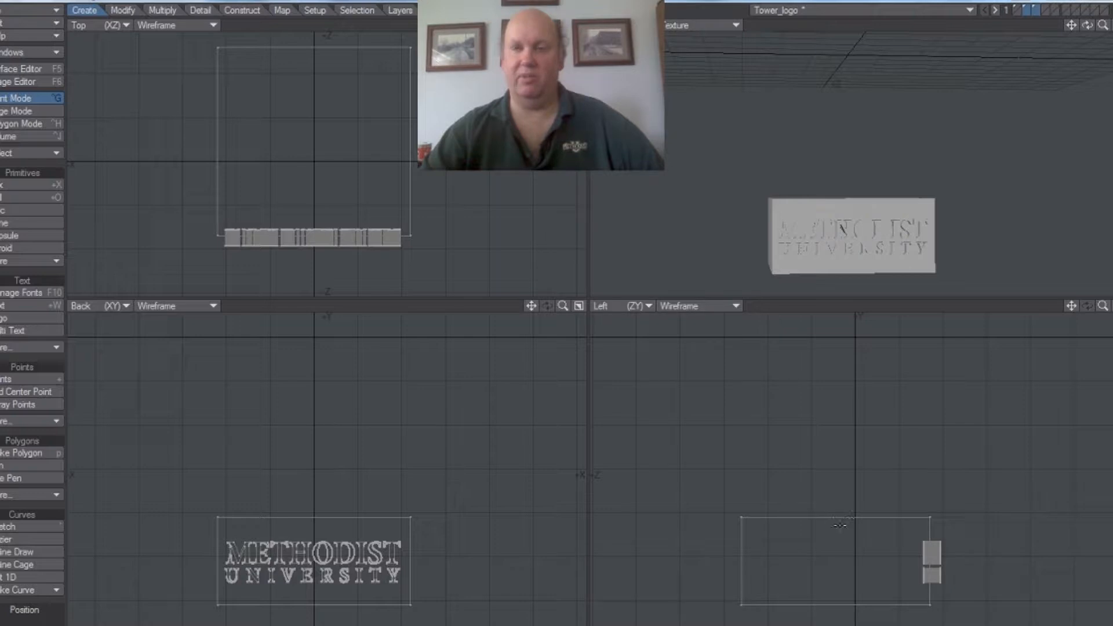
{"action": "left_click", "coordinate": [1018, 9]}
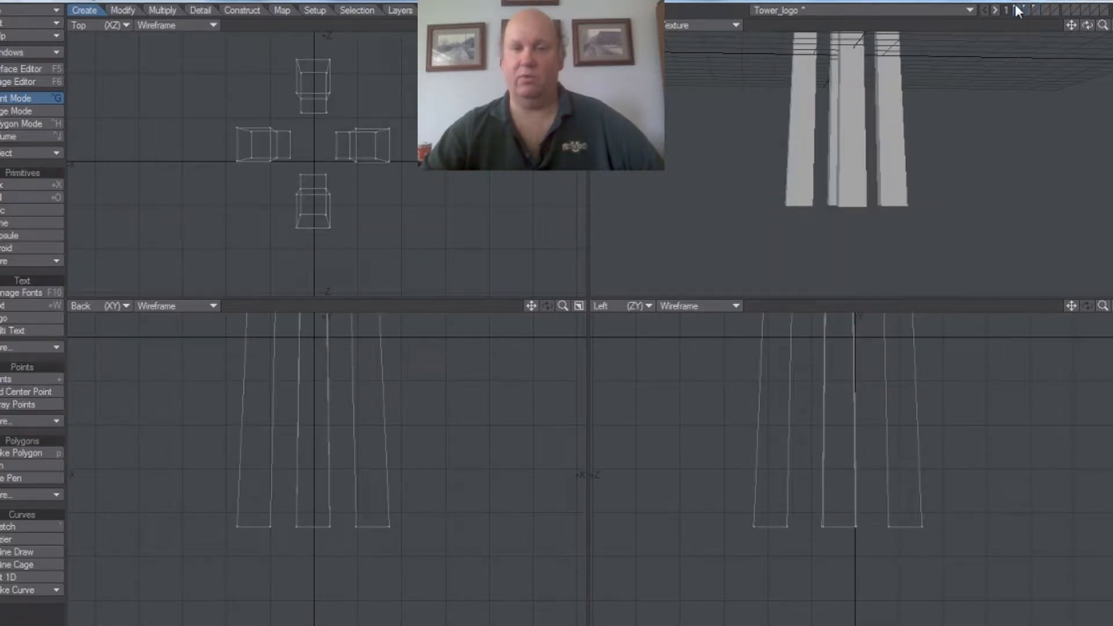
{"action": "left_click", "coordinate": [1035, 10]}
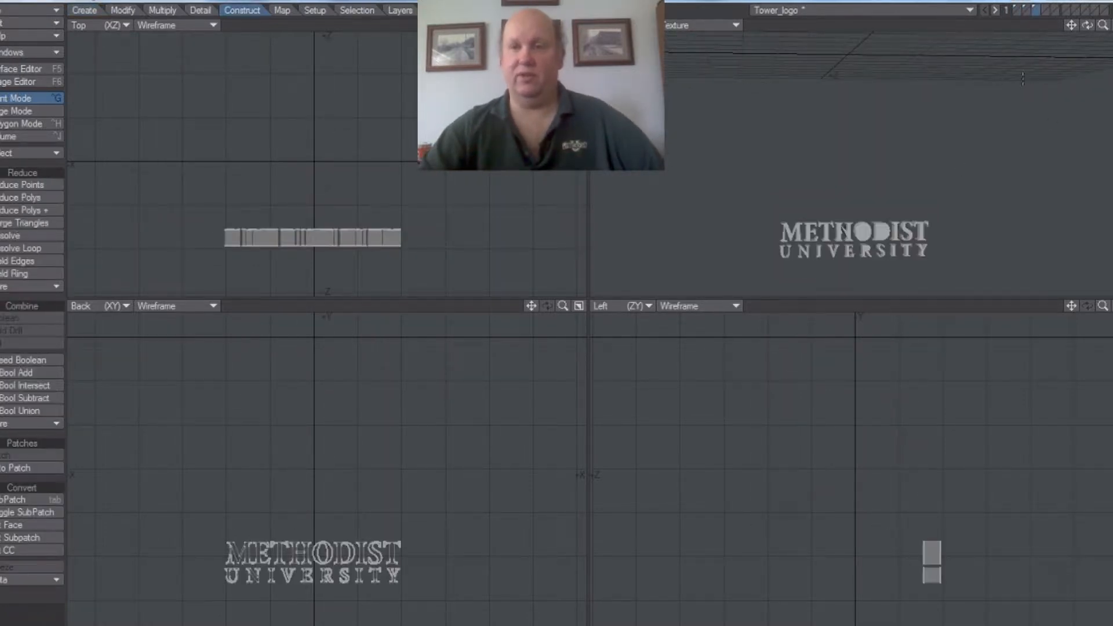
{"action": "left_click", "coordinate": [1025, 9]}
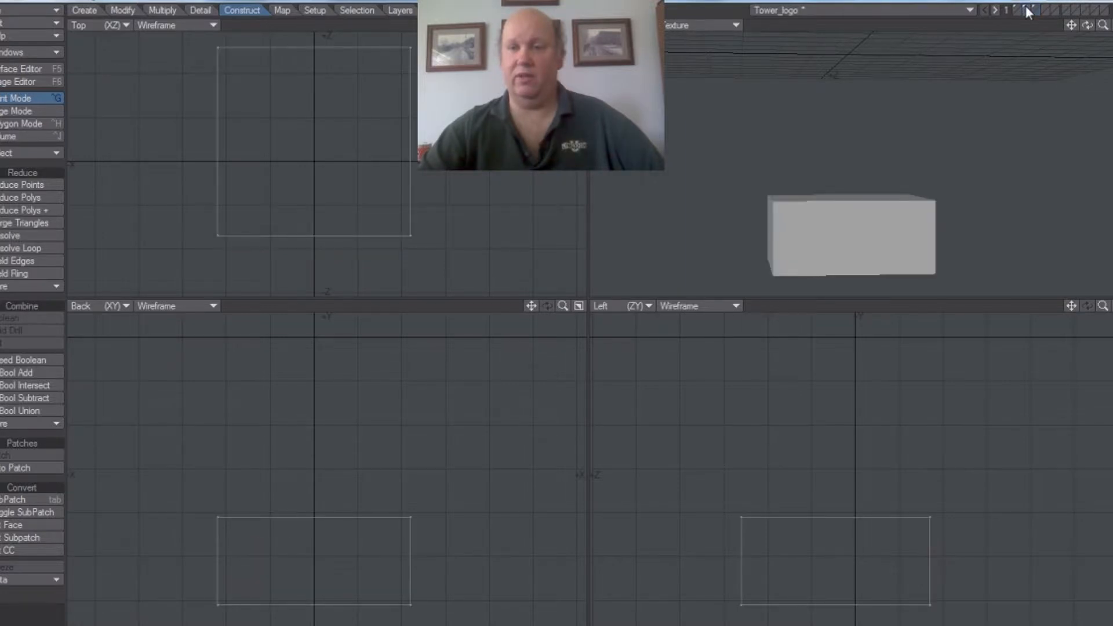
{"action": "left_click", "coordinate": [1035, 8]}
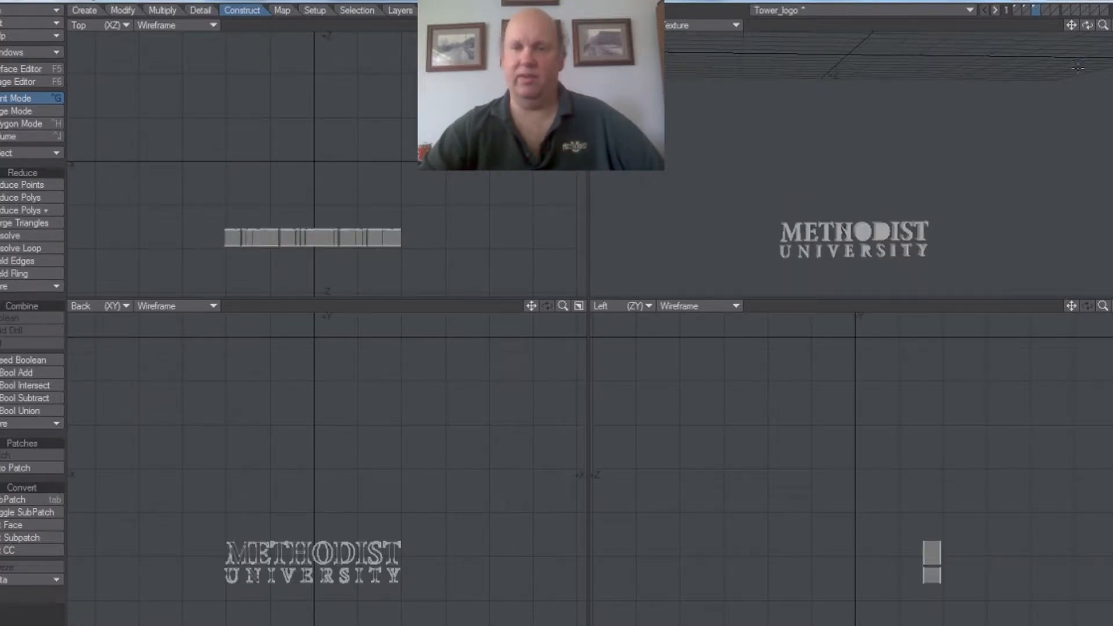
With the base box as background reference, rotate the lettering about 180° in the Top view and move it back to the box's front face
{"action": "left_click_drag", "start_coordinate": [1087, 25], "coordinate": [1076, 28]}
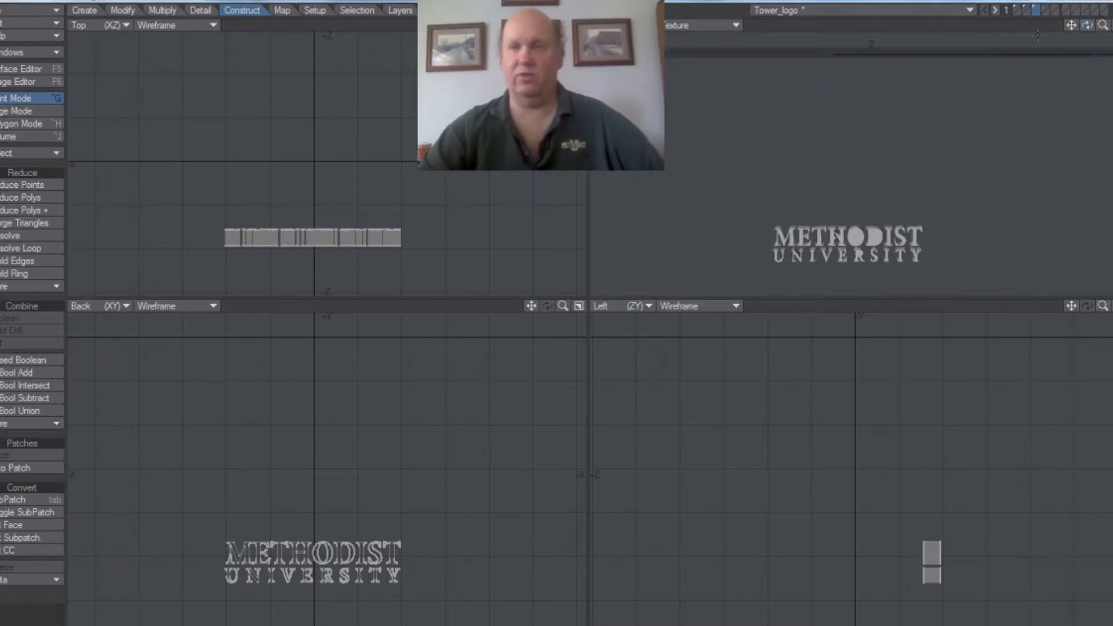
{"action": "left_click", "coordinate": [1028, 12]}
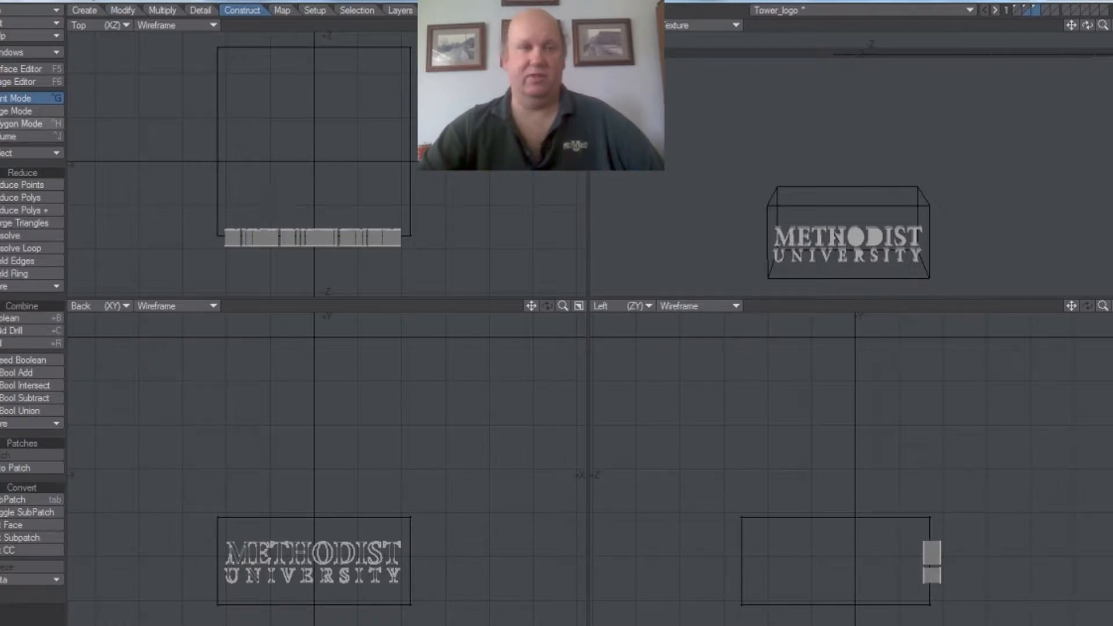
{"action": "left_click", "coordinate": [123, 12]}
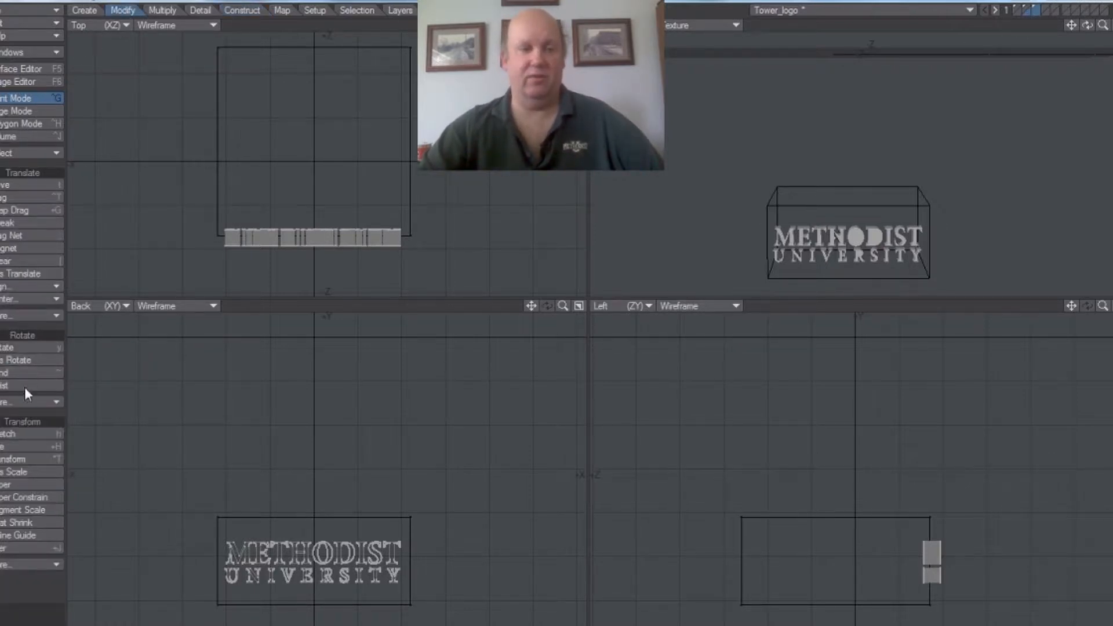
{"action": "left_click", "coordinate": [15, 348]}
{"action": "left_click_drag", "start_coordinate": [269, 116], "coordinate": [373, 116]}
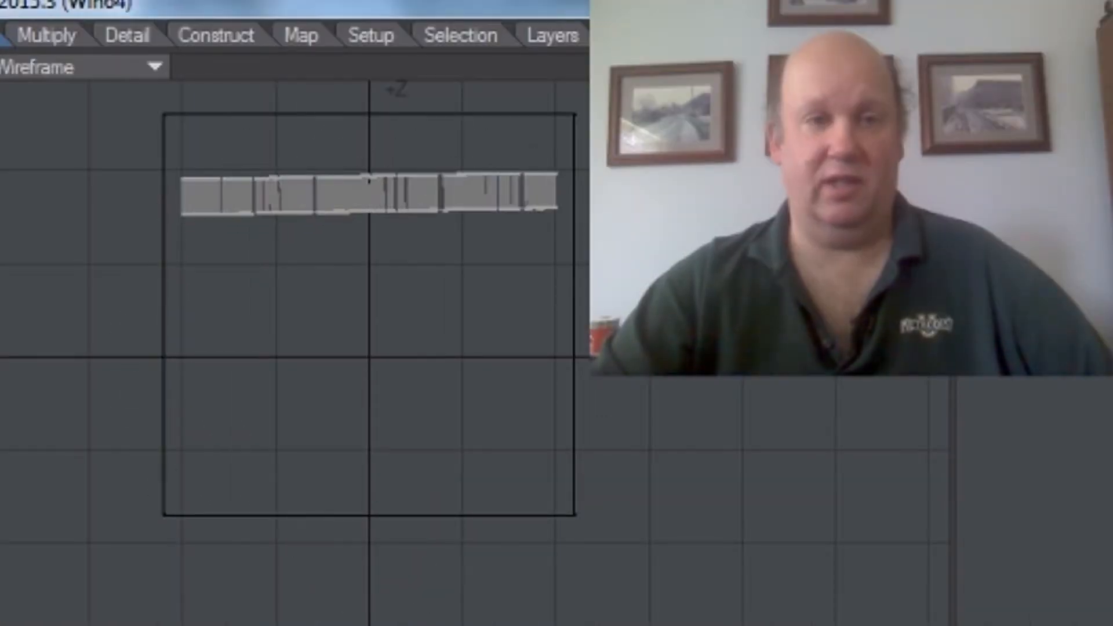
{"action": "left_click_drag", "start_coordinate": [618, 358], "coordinate": [618, 358]}
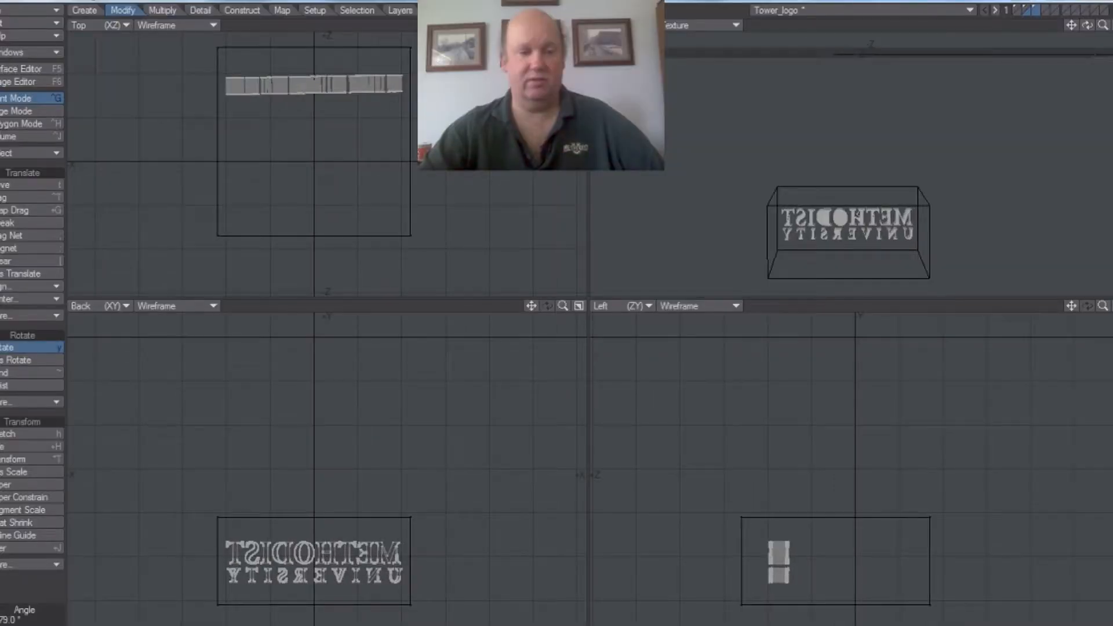
{"action": "left_click_drag", "start_coordinate": [273, 115], "coordinate": [269, 114]}
{"action": "left_click", "coordinate": [35, 185]}
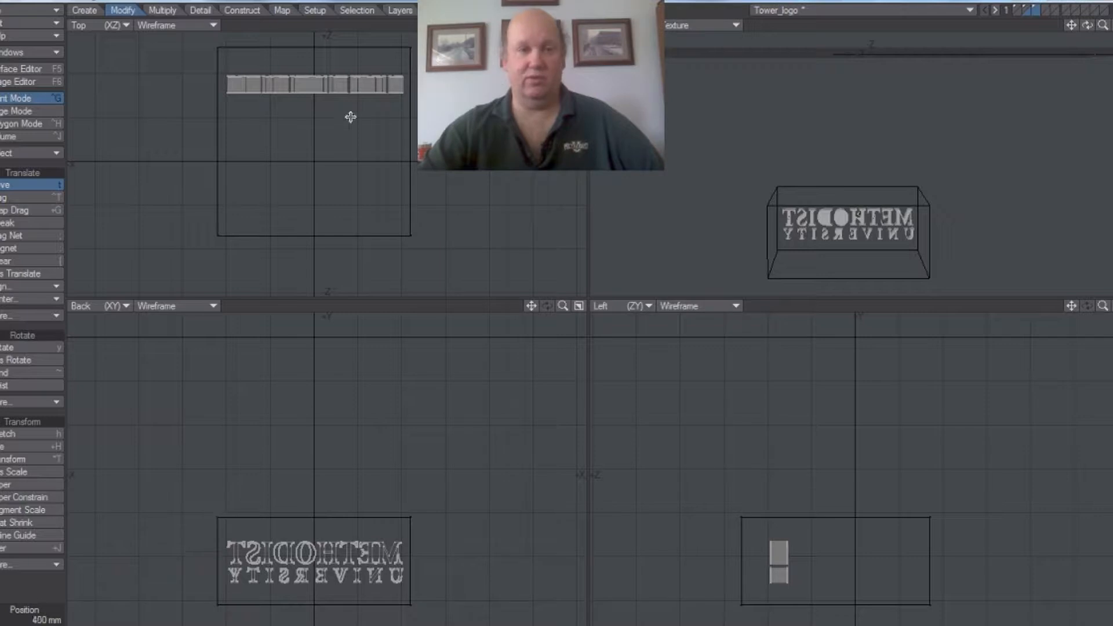
{"action": "left_click_drag", "start_coordinate": [339, 86], "coordinate": [339, 239]}
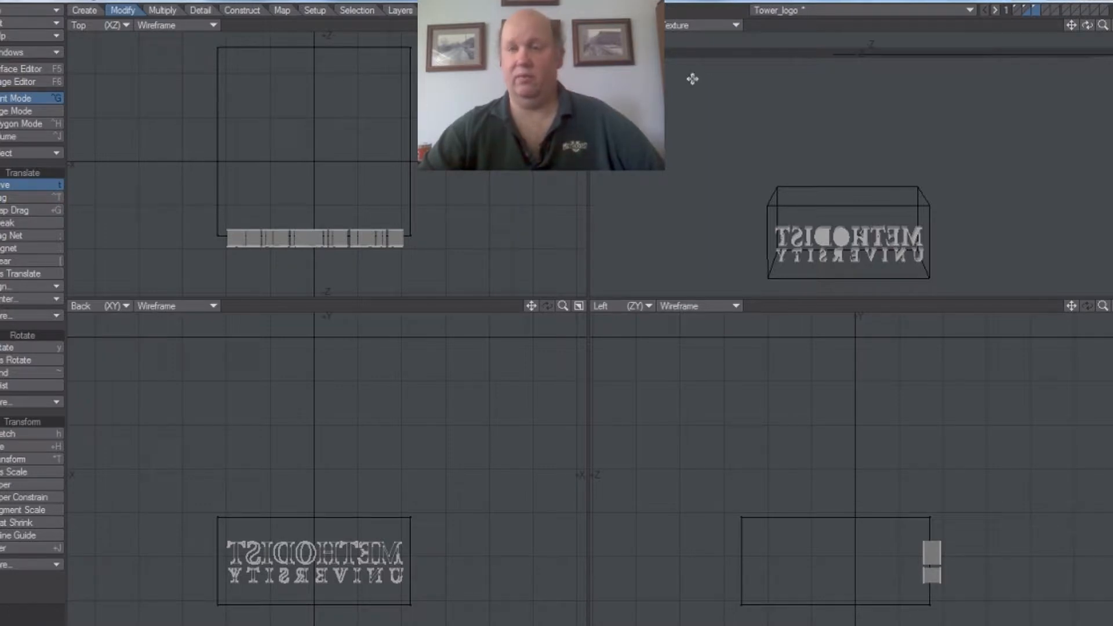
Combine the base box with the lettering as background layer, using the Boolean operation Add
{"action": "left_click", "coordinate": [1025, 9]}
{"action": "left_click", "coordinate": [1030, 10]}
{"action": "left_click", "coordinate": [1034, 11]}
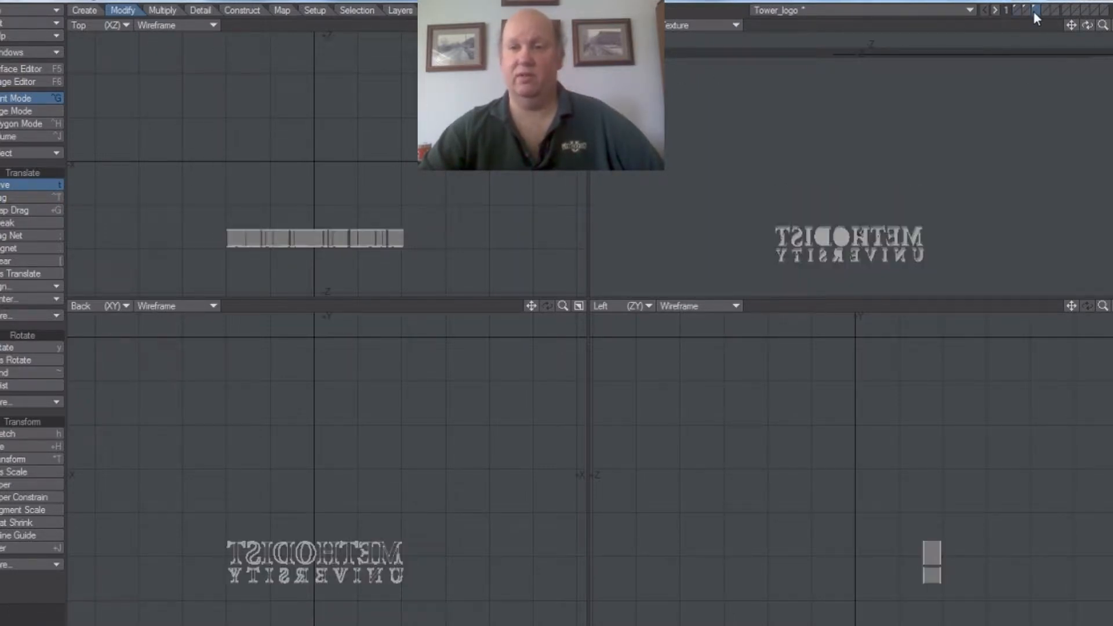
{"action": "left_click", "coordinate": [1030, 10]}
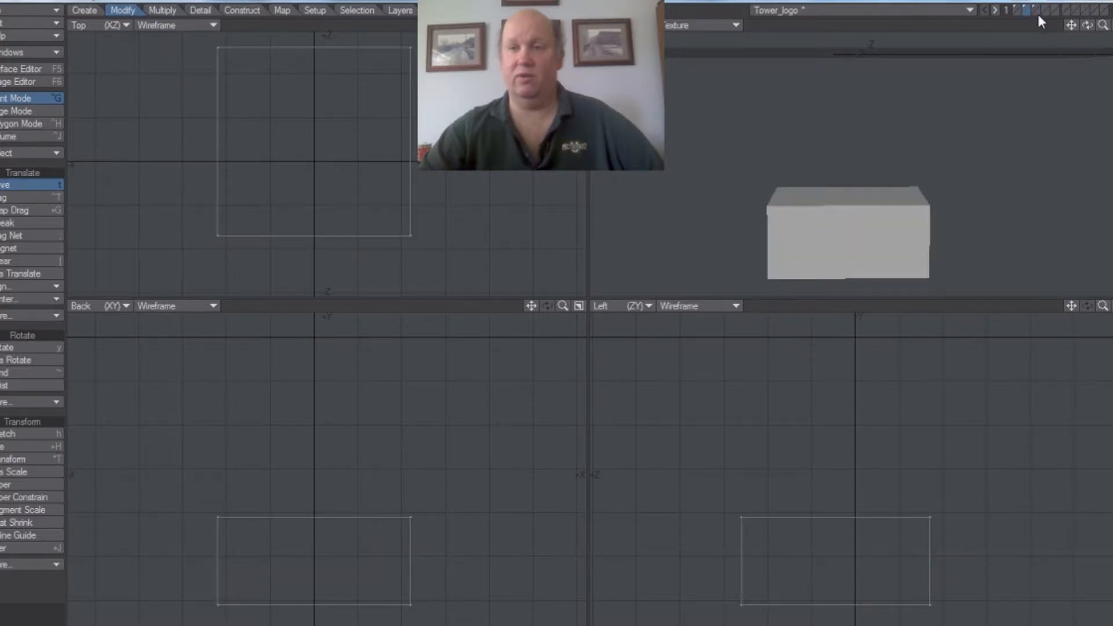
{"action": "left_click", "coordinate": [1037, 13]}
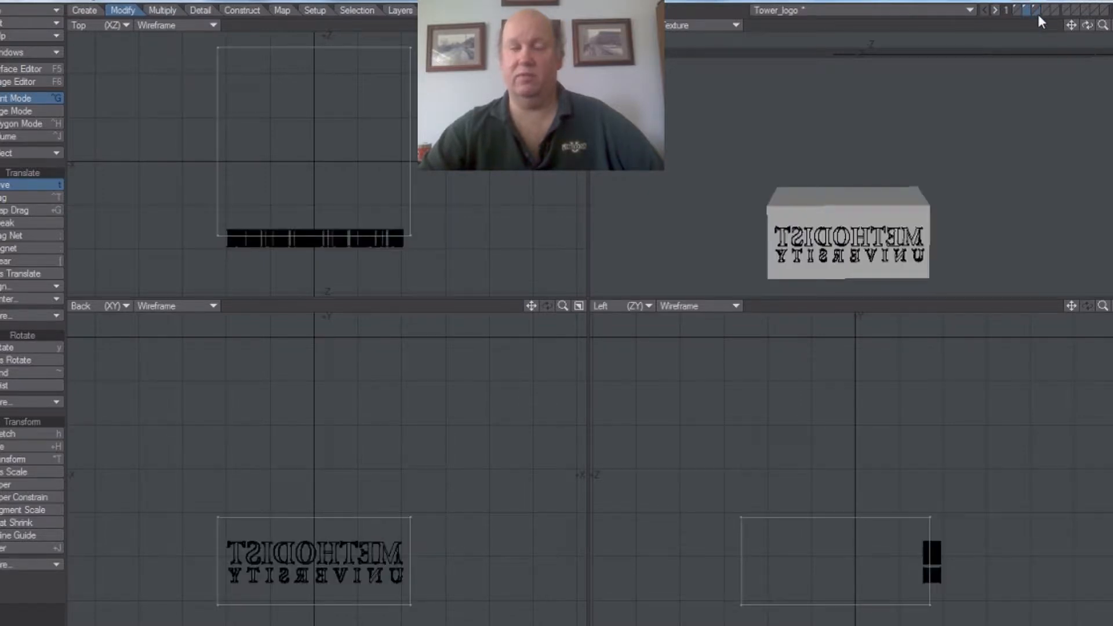
{"action": "left_click", "coordinate": [256, 12]}
{"action": "left_click", "coordinate": [31, 317]}
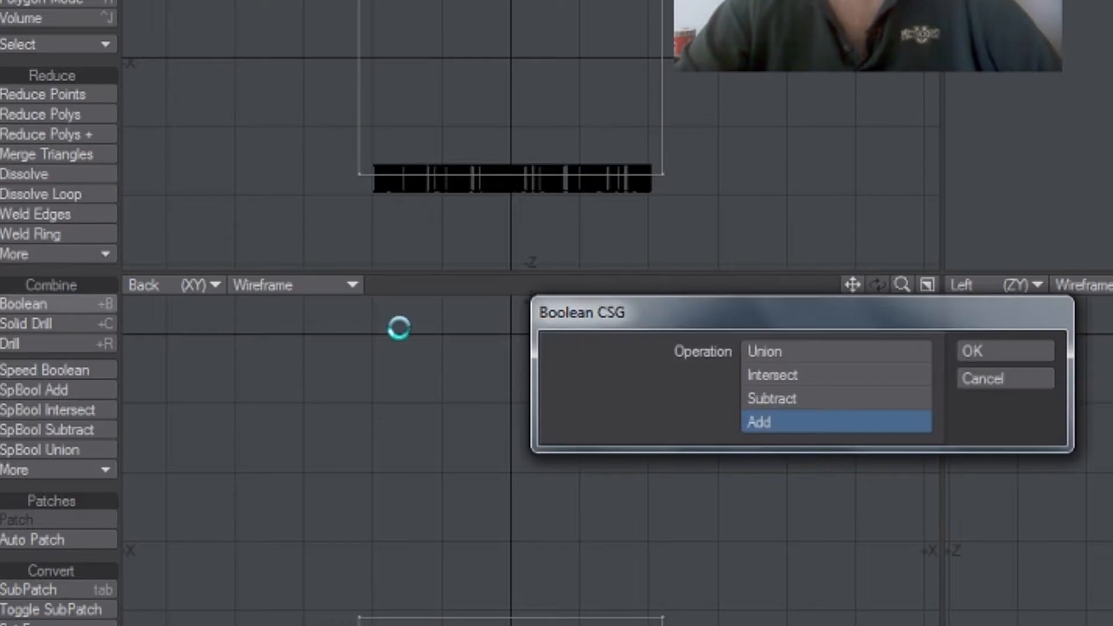
{"action": "left_click", "coordinate": [1003, 353]}
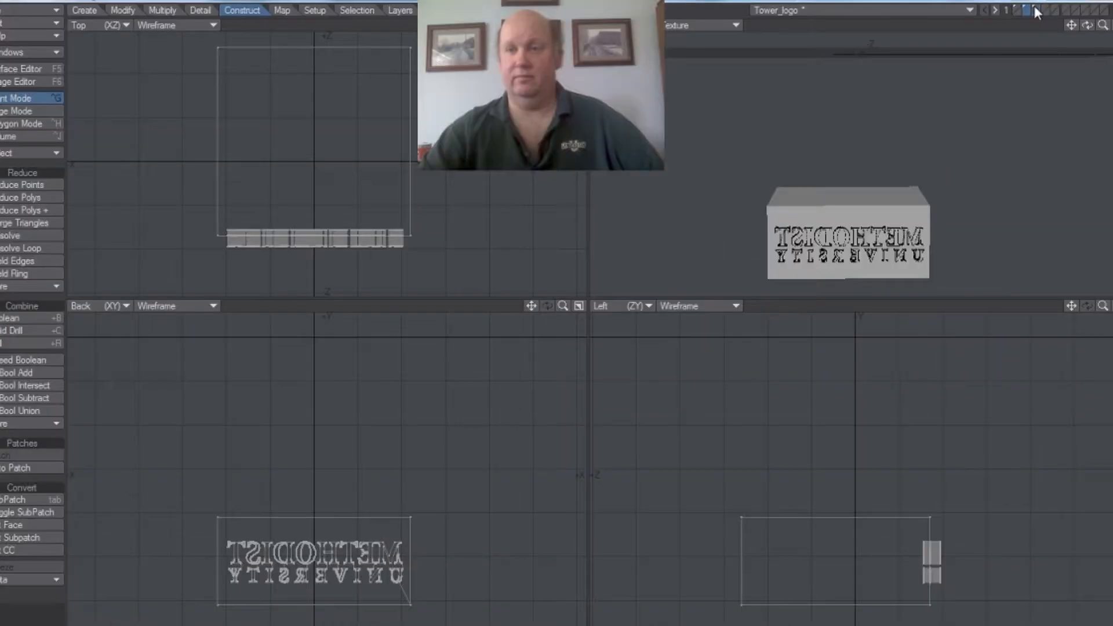
Clear the leftover lettering from the third layer and return to the combined base in the second layer
{"action": "left_click", "coordinate": [1035, 8]}
{"action": "left_click", "coordinate": [1035, 8]}
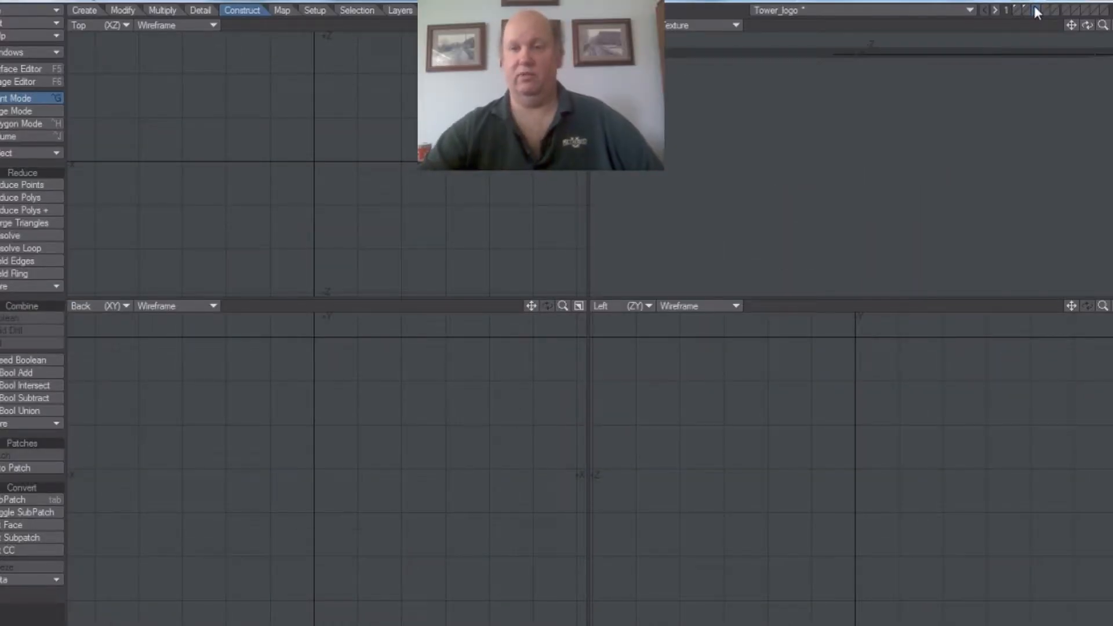
{"action": "left_click", "coordinate": [1027, 8]}
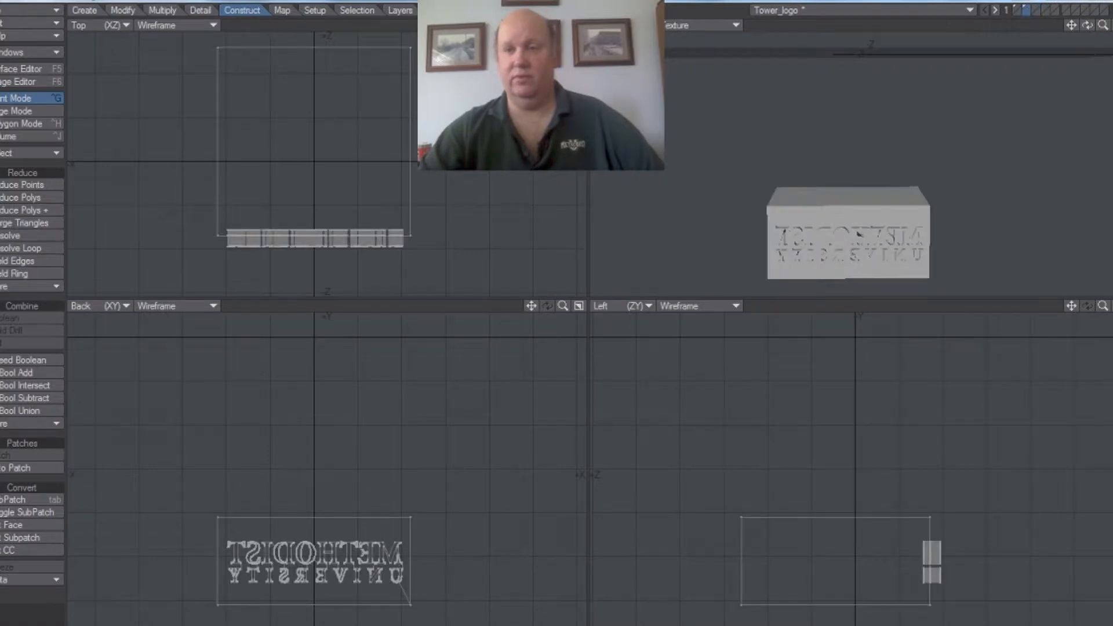
{"action": "mouse_move", "coordinate": [1087, 25]}
{"action": "left_mouse_down"}
{"action": "mouse_move", "coordinate": [1059, 27]}
{"action": "mouse_move", "coordinate": [1097, 27]}
{"action": "left_mouse_up"}
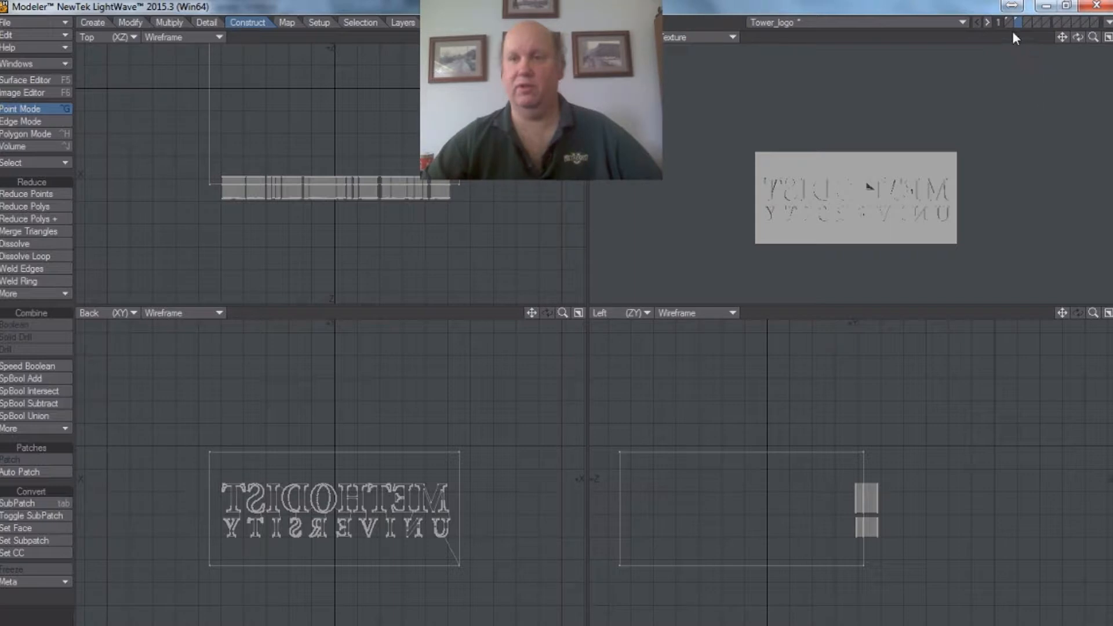
Cut the pillars' shapes out of the base box, using the pillars as background layer and the Boolean operation Subtract
{"action": "left_click", "coordinate": [1006, 19]}
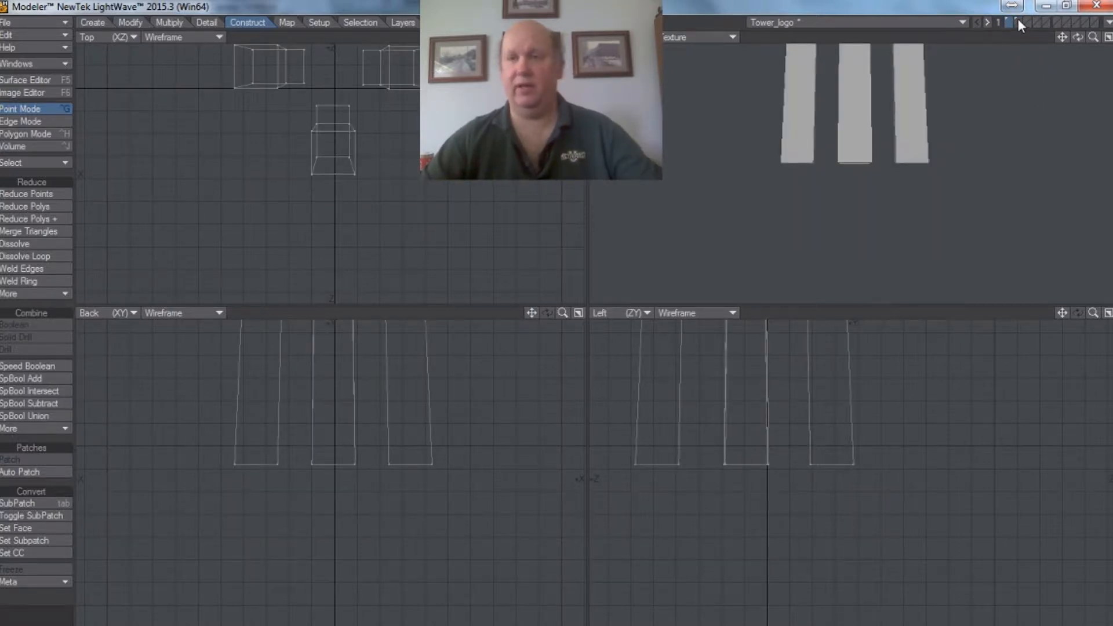
{"action": "left_click", "coordinate": [1018, 19], "text": "shift"}
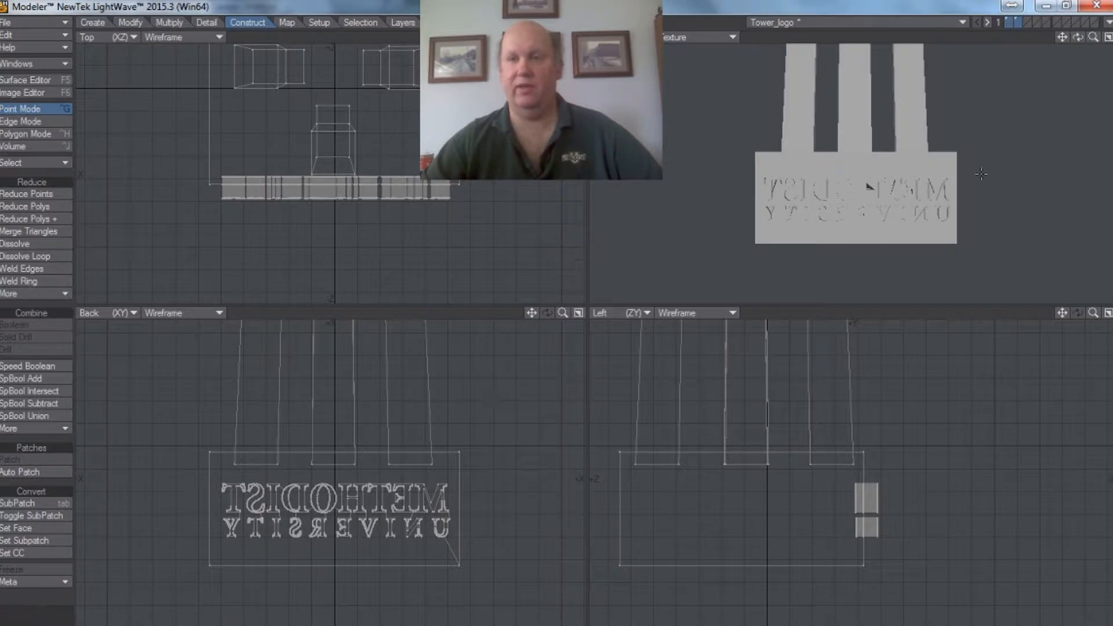
{"action": "left_click", "coordinate": [1008, 19]}
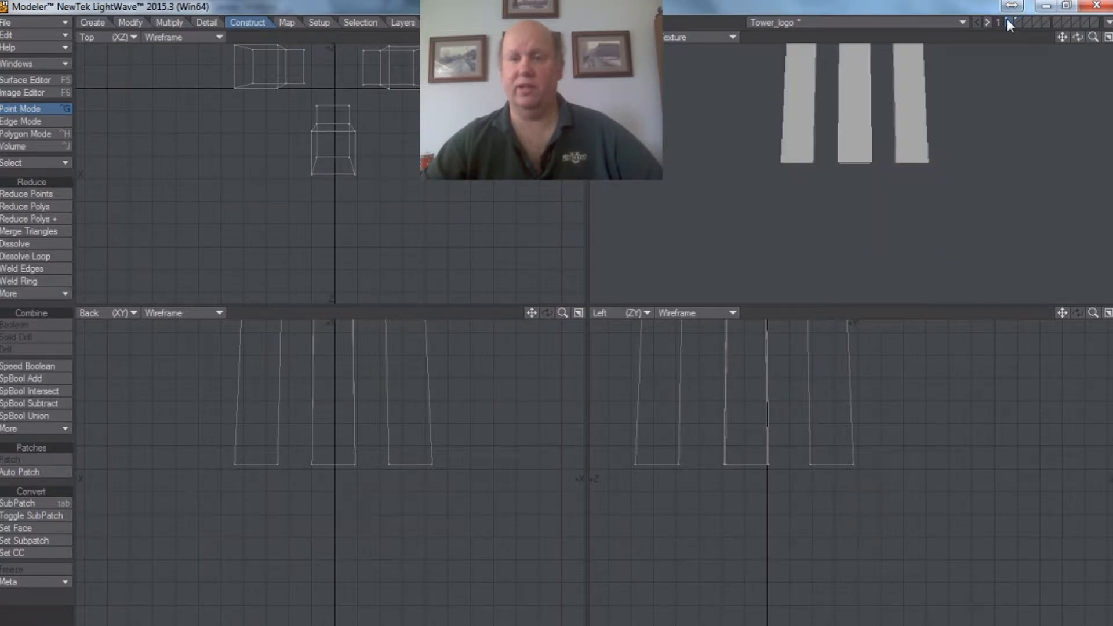
{"action": "left_click", "coordinate": [1017, 21]}
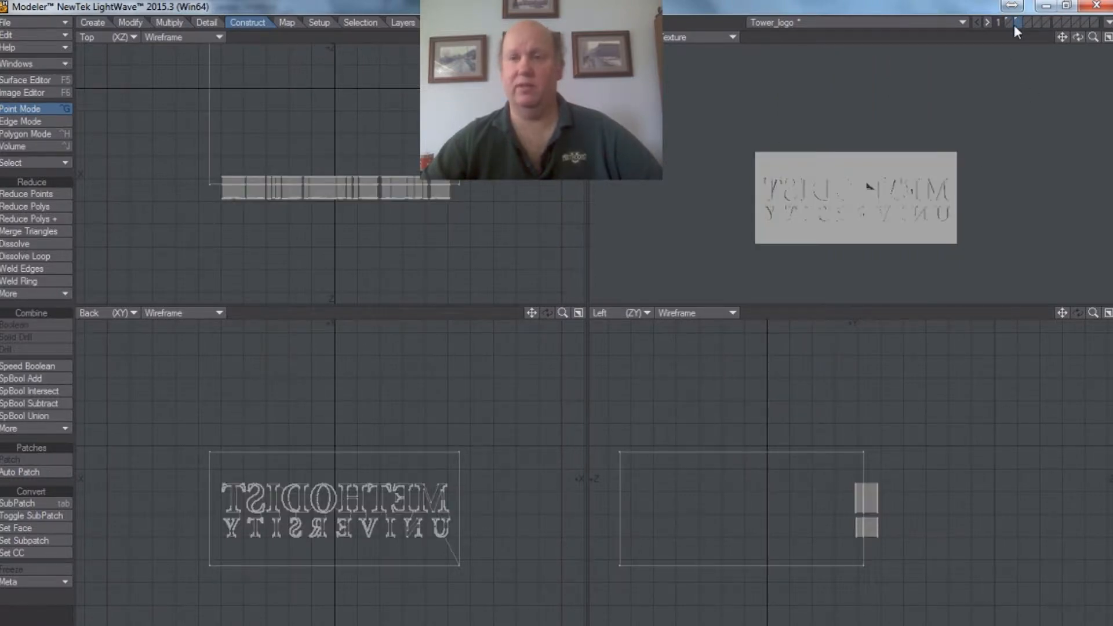
{"action": "left_click", "coordinate": [1010, 26]}
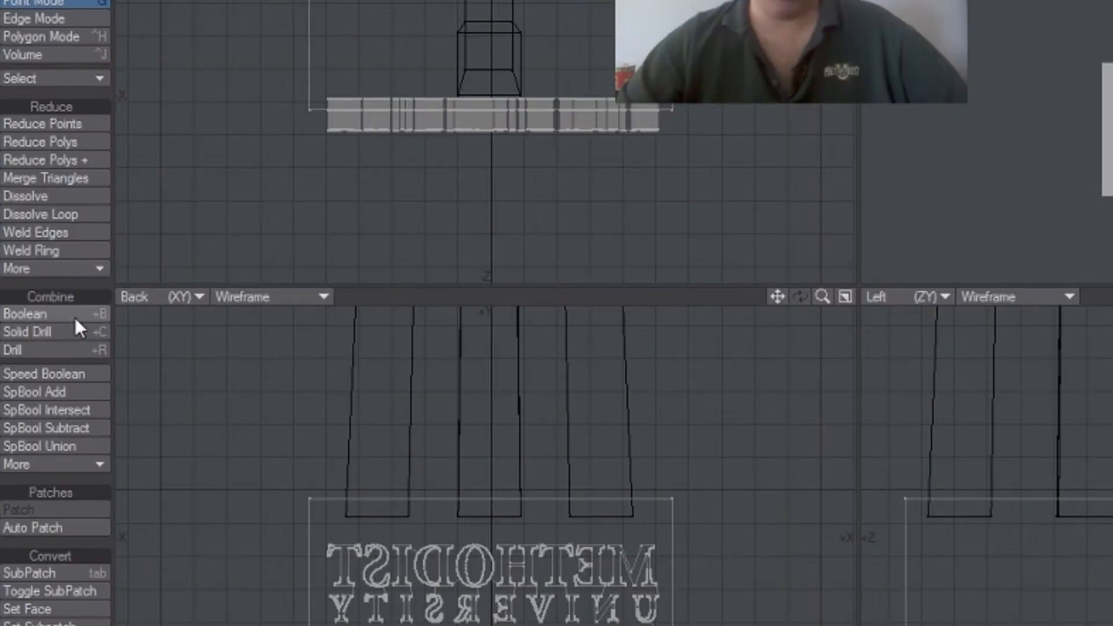
{"action": "left_click", "coordinate": [52, 326]}
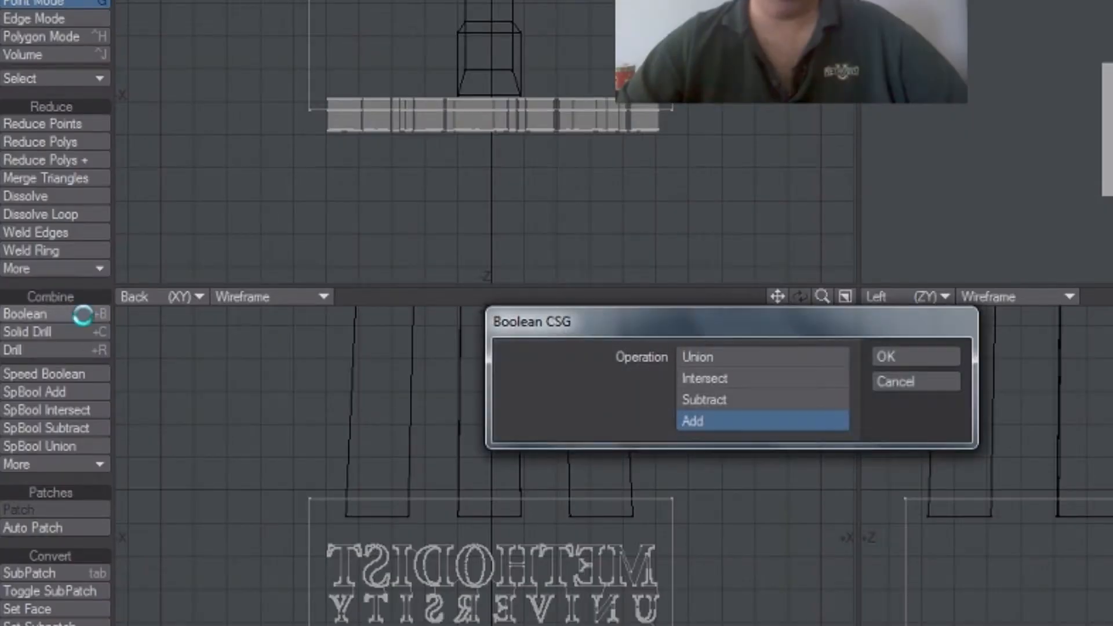
{"action": "left_click", "coordinate": [691, 402]}
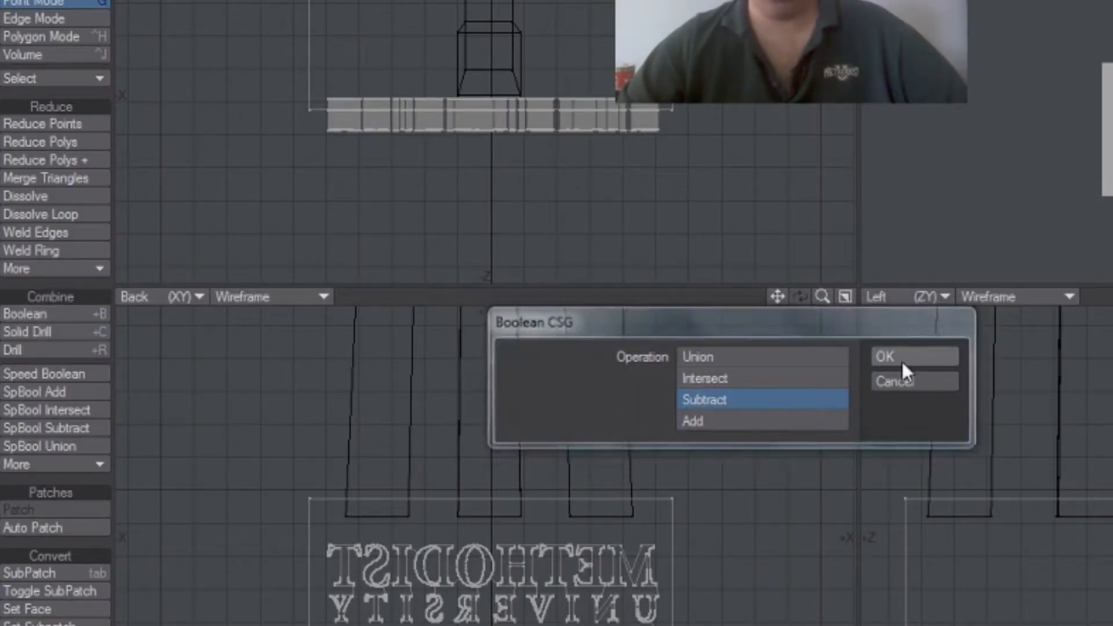
{"action": "left_click", "coordinate": [902, 359]}
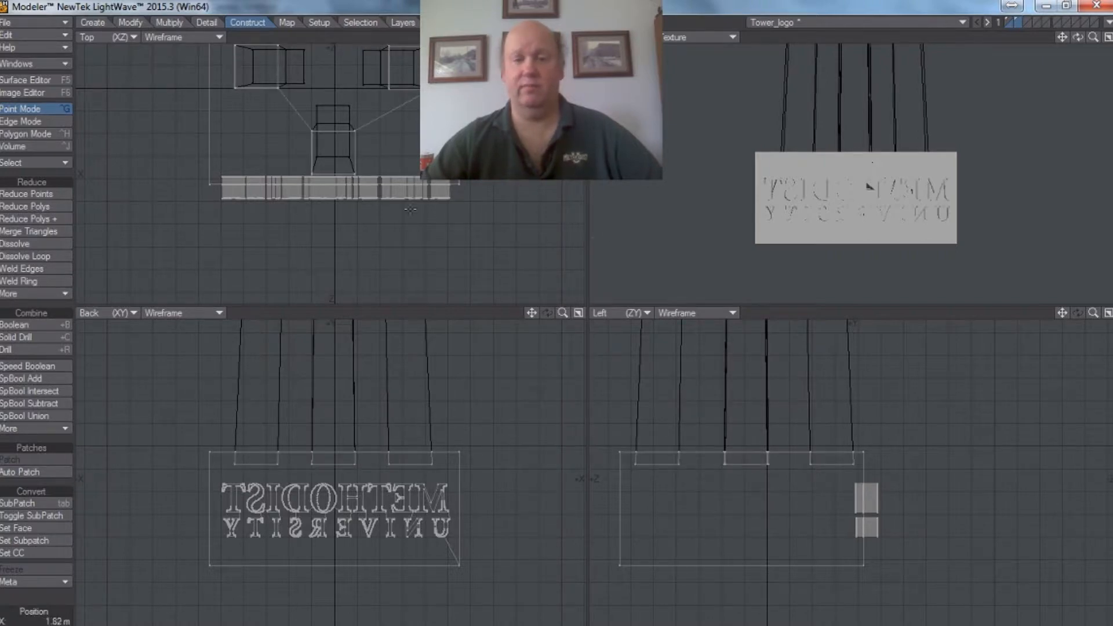
Examine the pillar recesses in the base's upper face, with and without the pillars as background layer
{"action": "mouse_move", "coordinate": [1078, 36]}
{"action": "left_mouse_down"}
{"action": "mouse_move", "coordinate": [1072, 60]}
{"action": "mouse_move", "coordinate": [1063, 37]}
{"action": "left_mouse_up"}
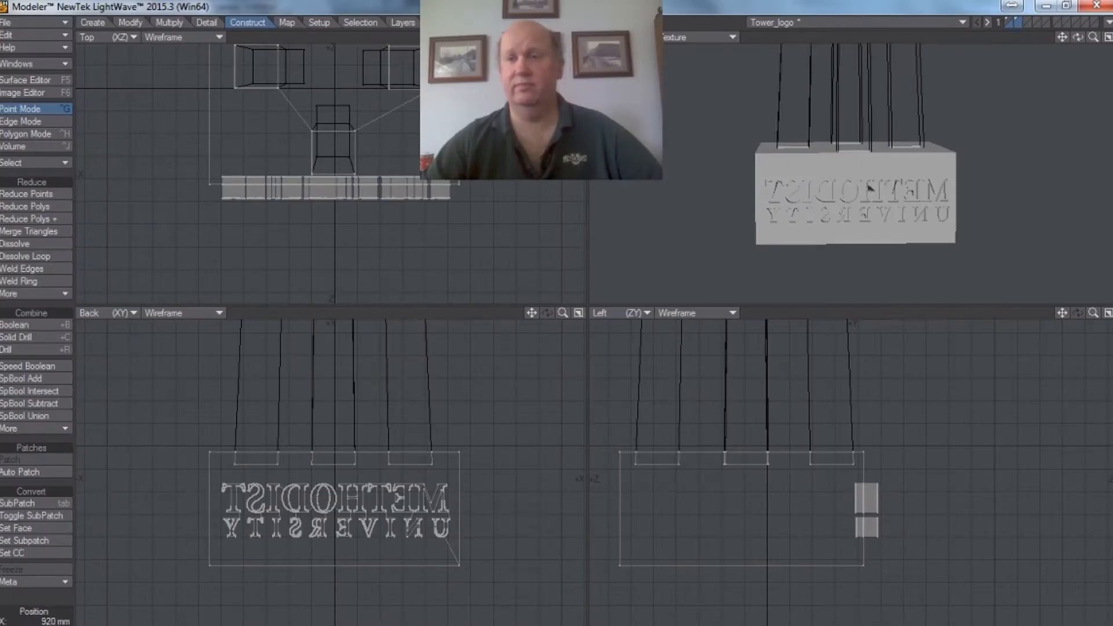
{"action": "left_click", "coordinate": [1016, 19]}
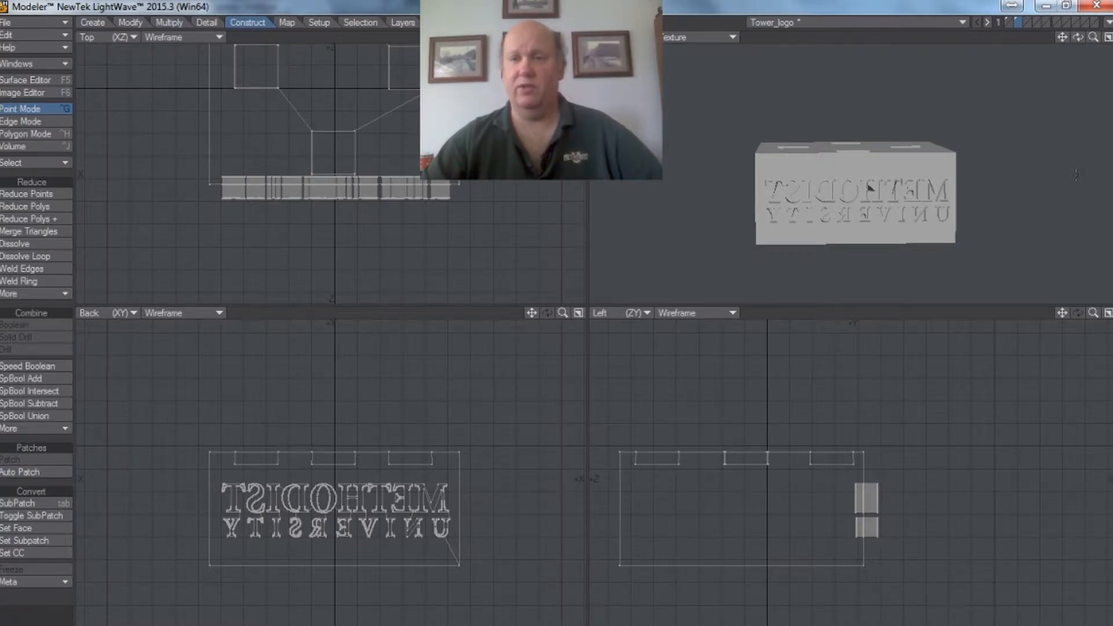
{"action": "left_click", "coordinate": [1010, 24]}
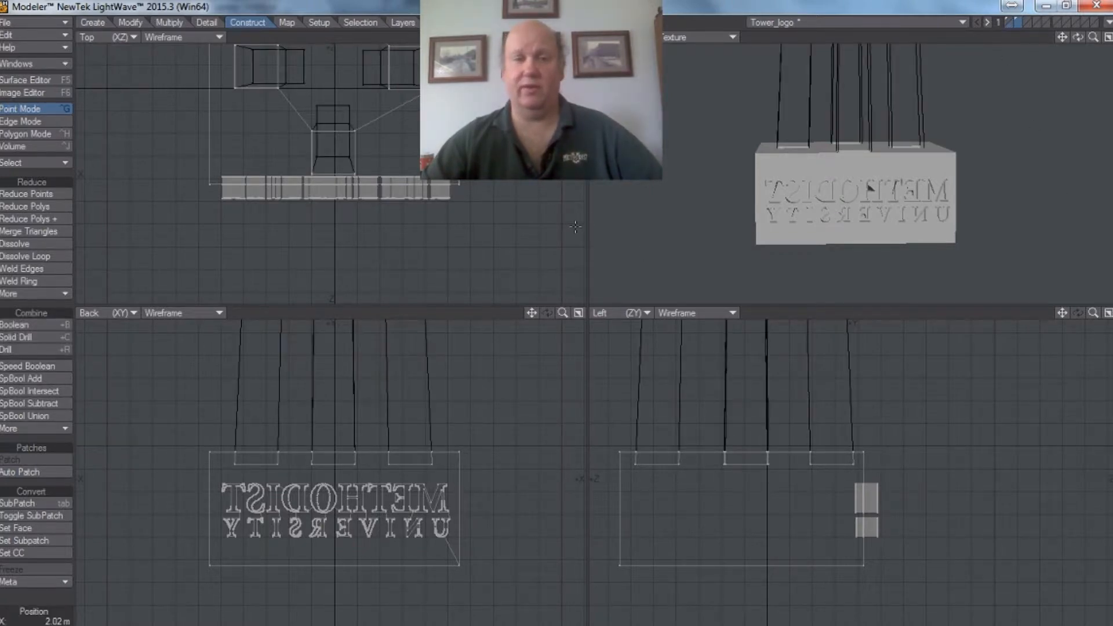
In the Top view, move the rear edge points of the -X side pillar's recess slightly outward toward +Z
{"action": "scroll", "coordinate": [869, 189], "scroll_direction": "up", "scroll_amount": 5}
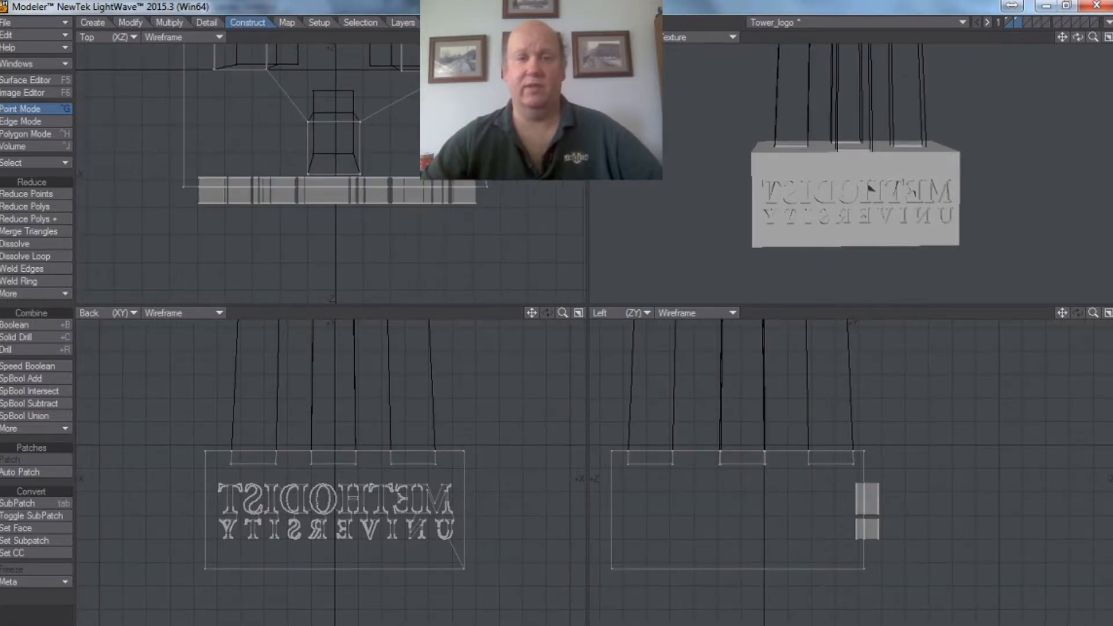
{"action": "left_click_drag", "start_coordinate": [532, 37], "coordinate": [659, 277]}
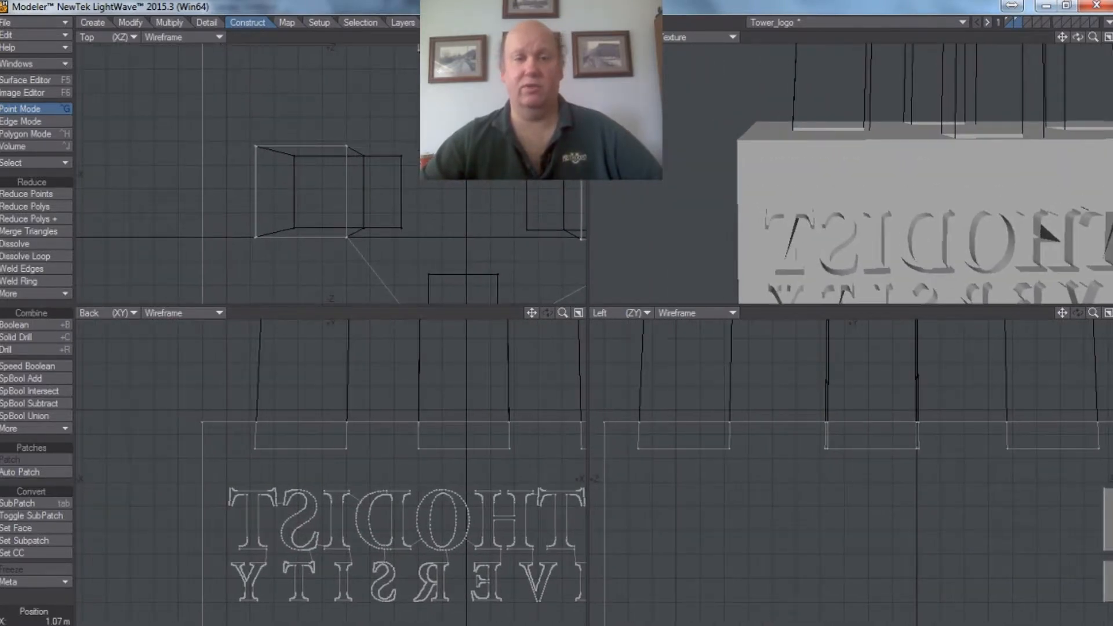
{"action": "scroll", "coordinate": [1048, 234], "scroll_direction": "up", "scroll_amount": 4}
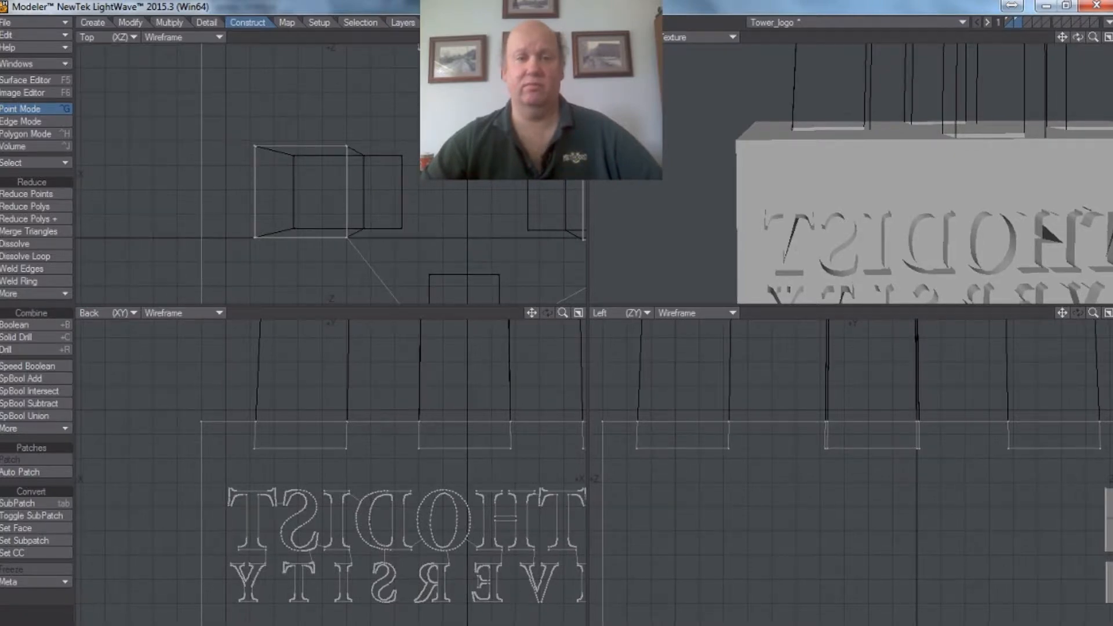
{"action": "left_click_drag", "start_coordinate": [532, 37], "coordinate": [595, 1]}
{"action": "scroll", "coordinate": [331, 174], "scroll_direction": "up", "scroll_amount": 1}
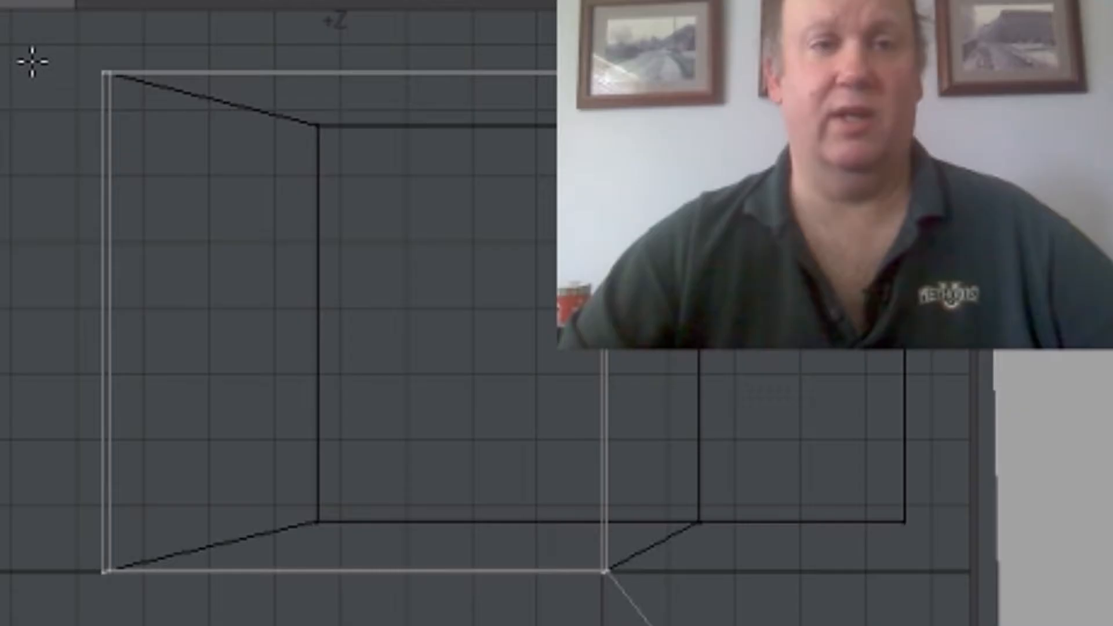
{"action": "left_click_drag", "start_coordinate": [208, 60], "coordinate": [426, 50]}
{"action": "mouse_move", "coordinate": [558, 26]}
{"action": "left_mouse_down"}
{"action": "mouse_move", "coordinate": [317, 124]}
{"action": "mouse_move", "coordinate": [75, 119]}
{"action": "mouse_move", "coordinate": [83, 56]}
{"action": "left_mouse_up"}
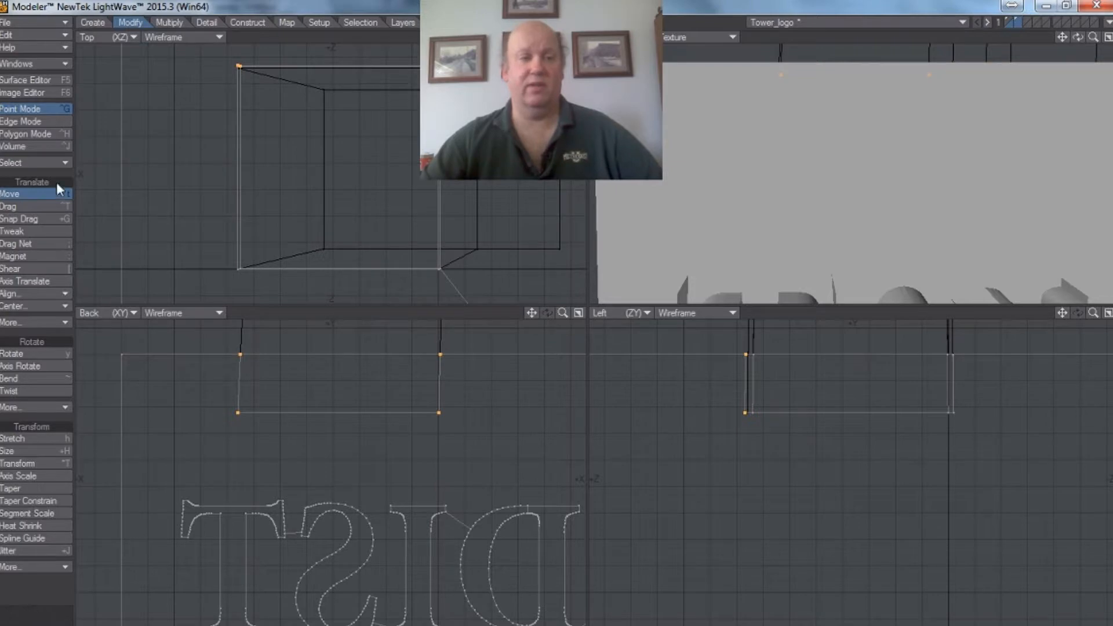
{"action": "left_click", "coordinate": [40, 193]}
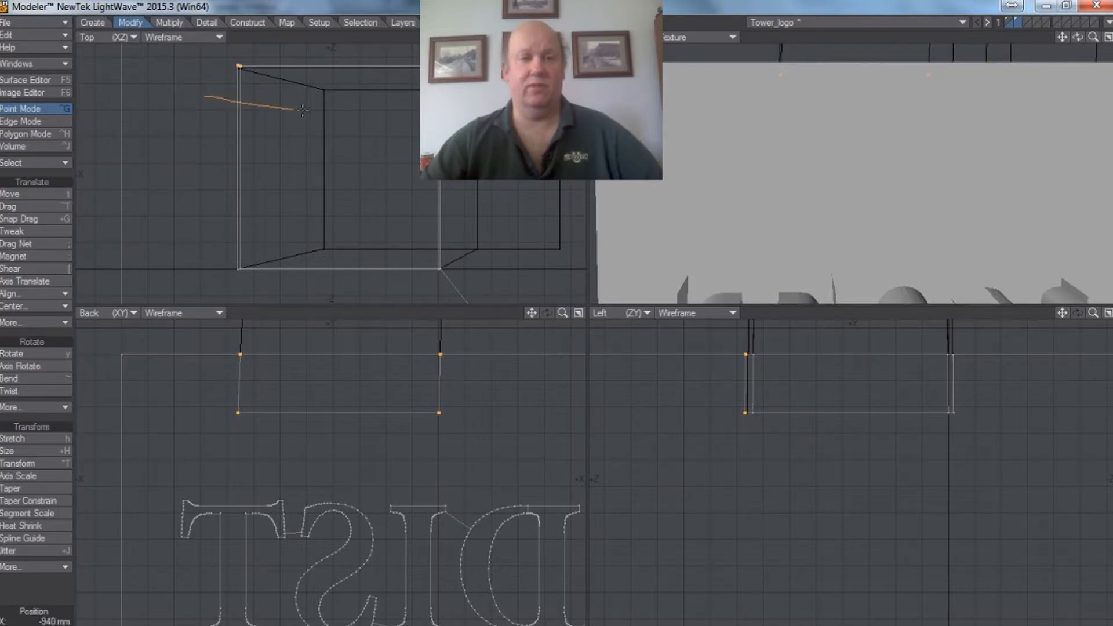
{"action": "left_click", "coordinate": [203, 95]}
Move the same recess's front edge points slightly toward -Z and its outer side points slightly toward -X, beyond the pillar outline
{"action": "mouse_move", "coordinate": [170, 231]}
{"action": "right_mouse_down"}
{"action": "mouse_move", "coordinate": [296, 230]}
{"action": "mouse_move", "coordinate": [472, 275]}
{"action": "right_mouse_up"}
{"action": "right_click_drag", "start_coordinate": [229, 232], "coordinate": [227, 232]}
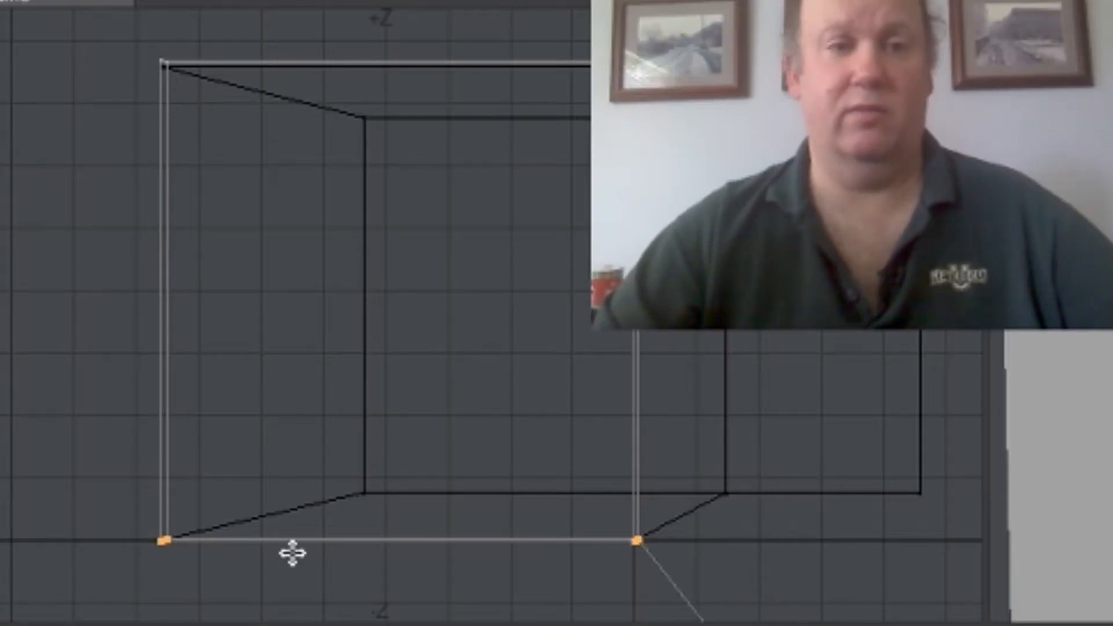
{"action": "left_click_drag", "start_coordinate": [283, 539], "coordinate": [284, 543]}
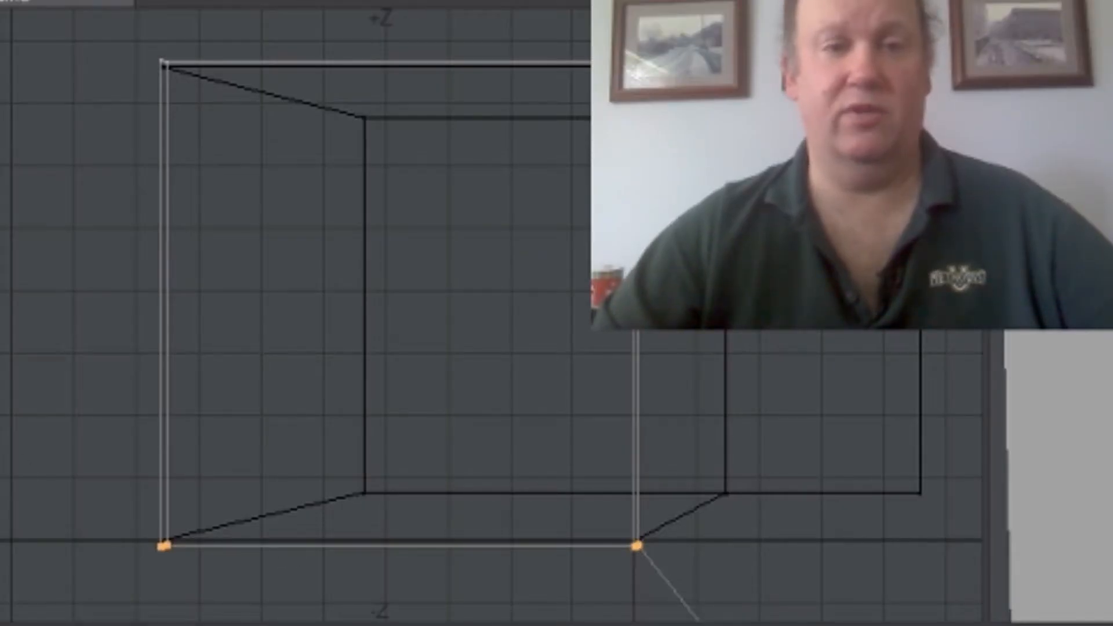
{"action": "mouse_move", "coordinate": [0, 461]}
{"action": "right_mouse_down"}
{"action": "mouse_move", "coordinate": [551, 418]}
{"action": "mouse_move", "coordinate": [577, 573]}
{"action": "mouse_move", "coordinate": [241, 586]}
{"action": "mouse_move", "coordinate": [148, 455]}
{"action": "right_mouse_up"}
{"action": "mouse_move", "coordinate": [129, 340]}
{"action": "right_mouse_down"}
{"action": "mouse_move", "coordinate": [87, 99]}
{"action": "mouse_move", "coordinate": [199, 51]}
{"action": "mouse_move", "coordinate": [186, 558]}
{"action": "mouse_move", "coordinate": [81, 318]}
{"action": "mouse_move", "coordinate": [61, 237]}
{"action": "right_mouse_up"}
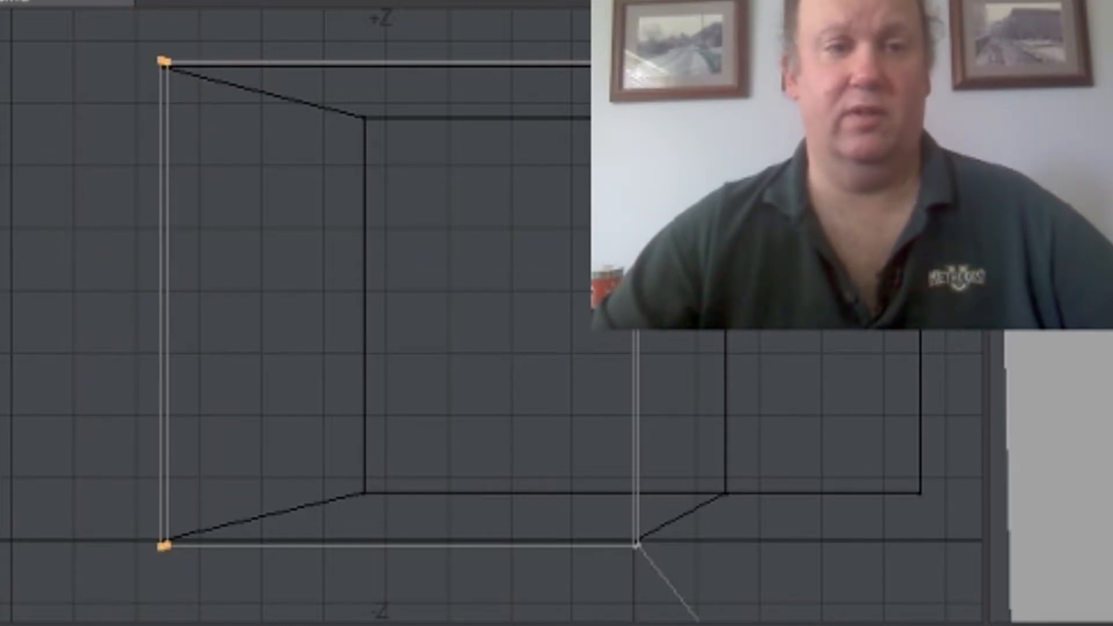
{"action": "left_click_drag", "start_coordinate": [160, 362], "coordinate": [155, 362]}
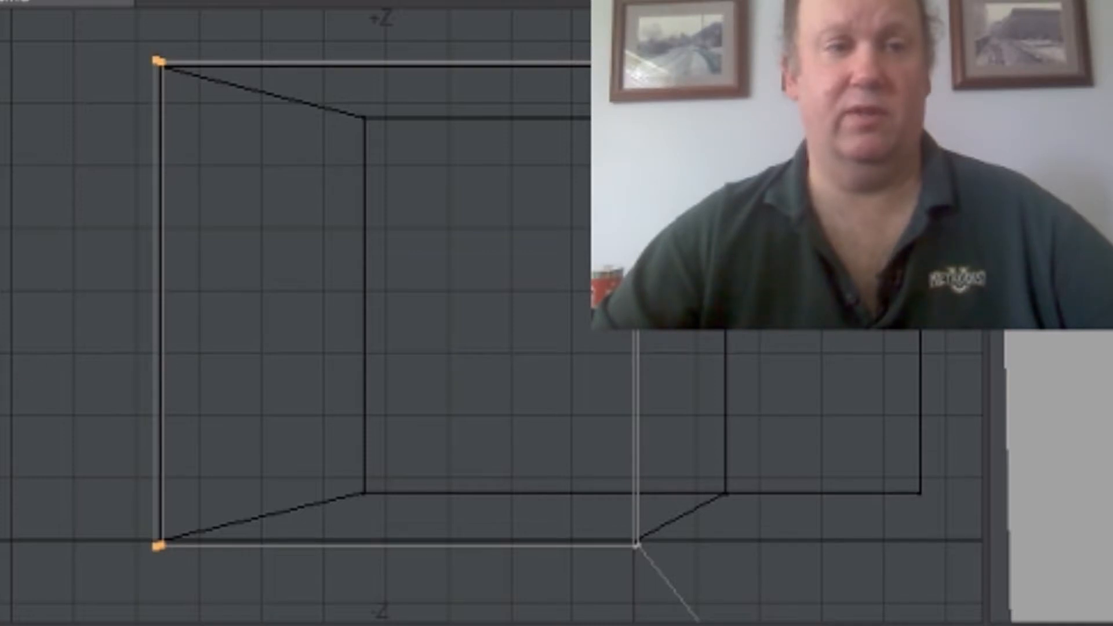
Select the points on the recess's inner side and move them slightly outward toward +X
{"action": "mouse_move", "coordinate": [110, 162]}
{"action": "right_mouse_down"}
{"action": "mouse_move", "coordinate": [55, 562]}
{"action": "mouse_move", "coordinate": [286, 380]}
{"action": "mouse_move", "coordinate": [261, 65]}
{"action": "mouse_move", "coordinate": [104, 244]}
{"action": "mouse_move", "coordinate": [107, 232]}
{"action": "right_mouse_up"}
{"action": "mouse_move", "coordinate": [542, 34]}
{"action": "right_mouse_down"}
{"action": "mouse_move", "coordinate": [516, 104]}
{"action": "mouse_move", "coordinate": [522, 513]}
{"action": "mouse_move", "coordinate": [634, 562]}
{"action": "mouse_move", "coordinate": [778, 330]}
{"action": "mouse_move", "coordinate": [542, 35]}
{"action": "right_mouse_up"}
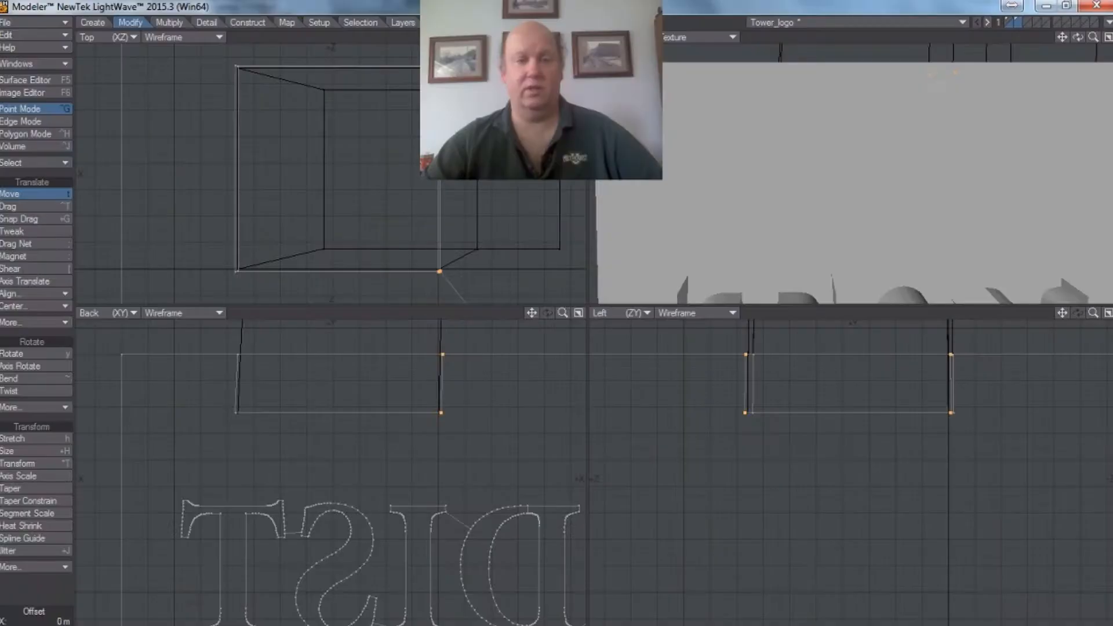
{"action": "left_click_drag", "start_coordinate": [442, 174], "coordinate": [445, 175]}
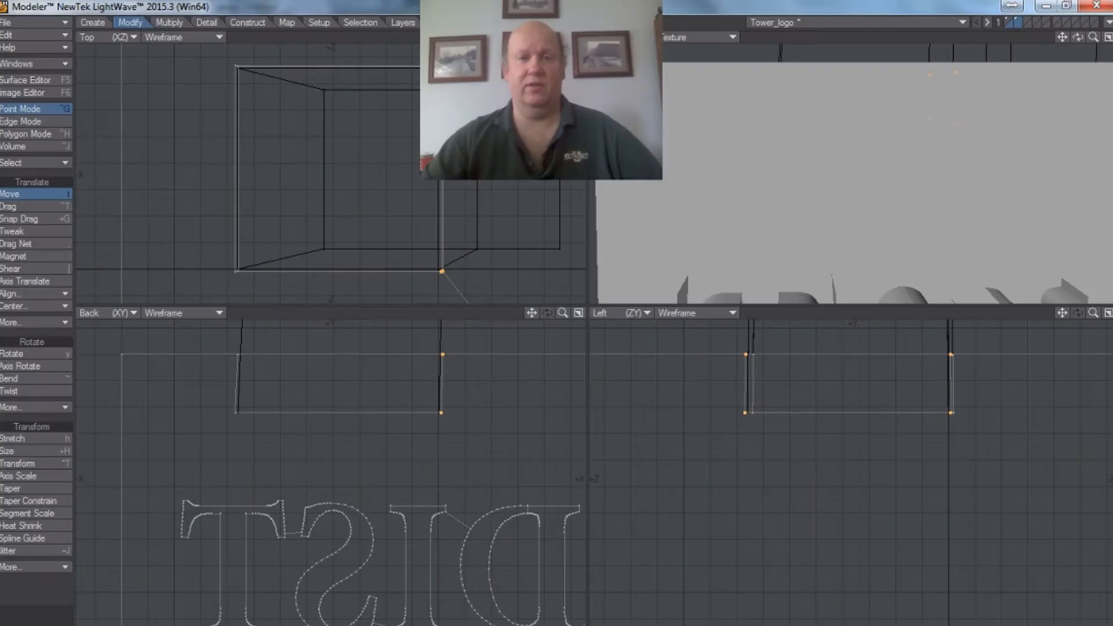
Enlarge the remaining pillar recesses in the base by moving their edge points slightly beyond the background pillar outlines
{"action": "left_click_drag", "start_coordinate": [531, 37], "coordinate": [535, 27]}
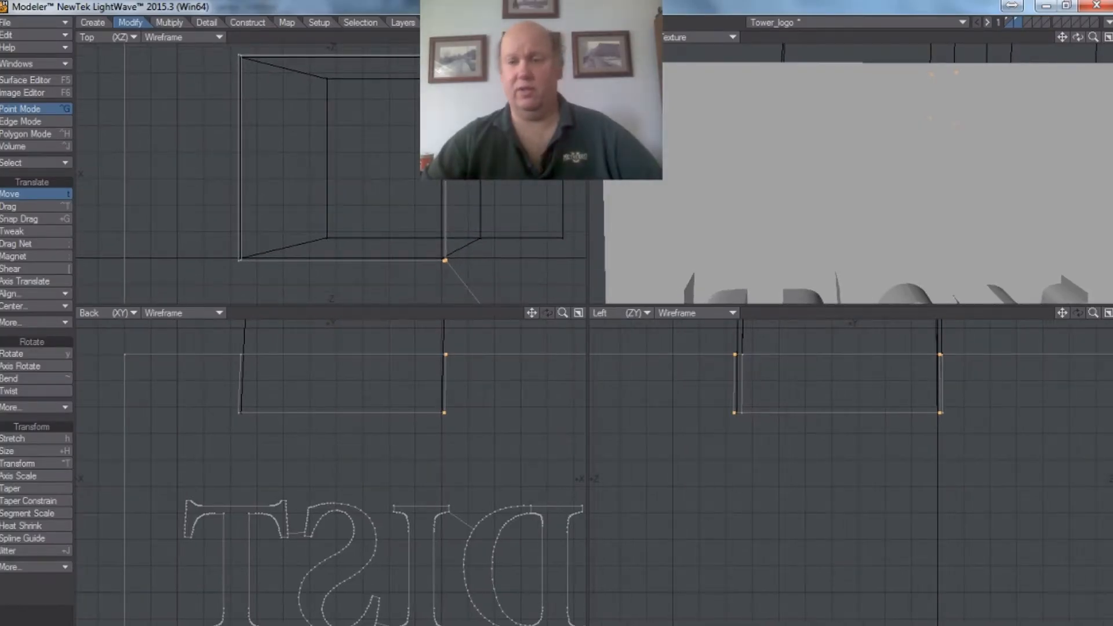
{"action": "left_click_drag", "start_coordinate": [1093, 312], "coordinate": [1048, 325]}
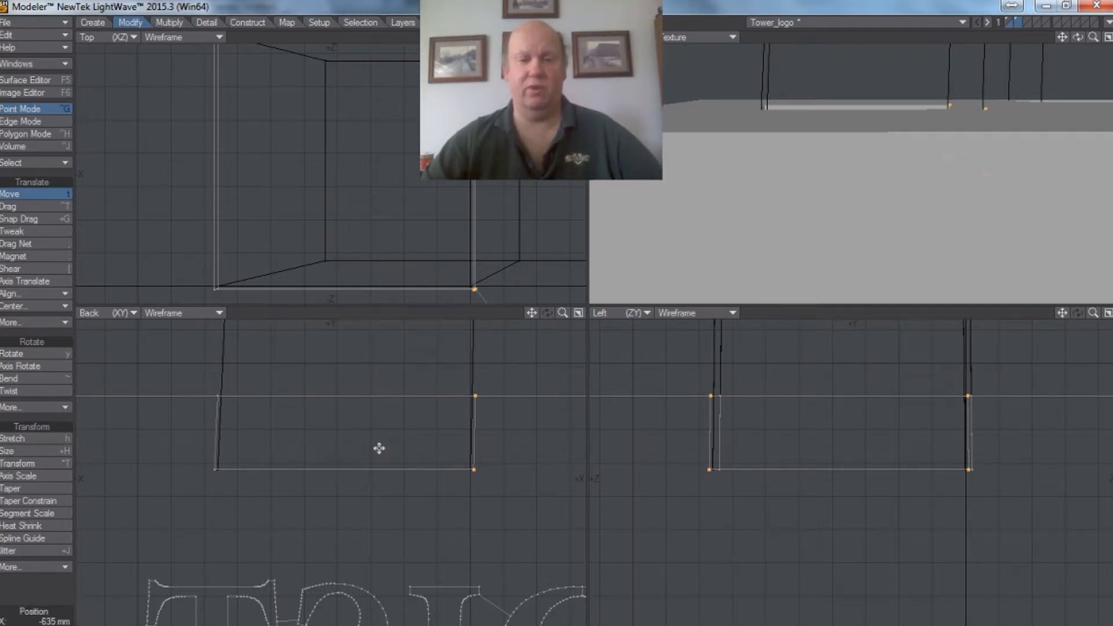
{"action": "left_click_drag", "start_coordinate": [511, 250], "coordinate": [535, 96]}
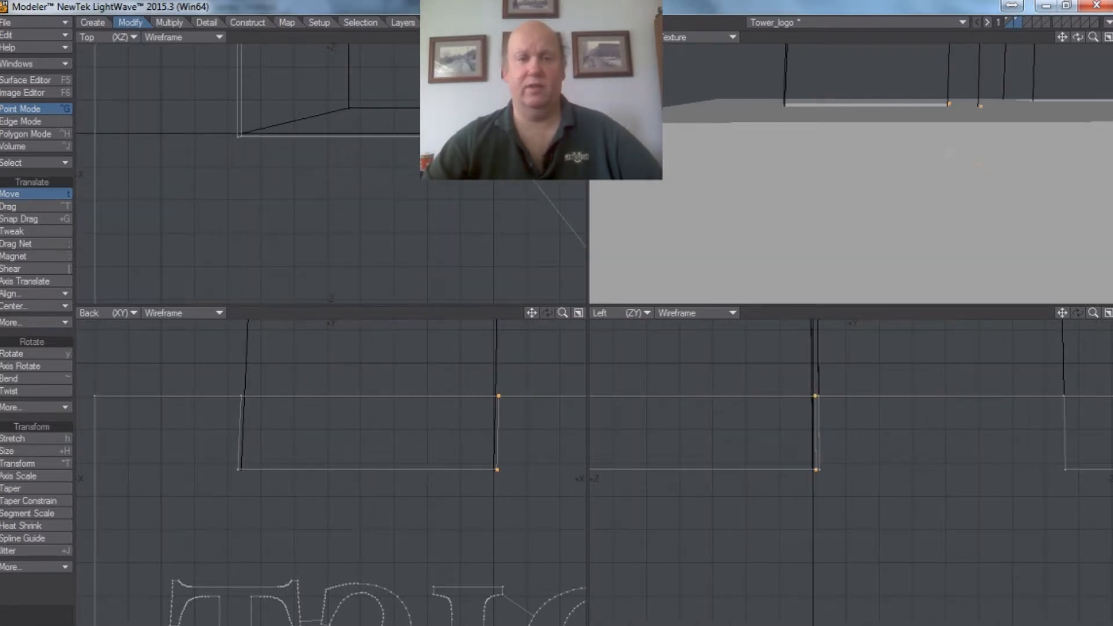
{"action": "key", "text": "a"}
{"action": "left_click", "coordinate": [37, 196]}
{"action": "right_click_drag", "start_coordinate": [382, 54], "coordinate": [383, 54]}
{"action": "mouse_move", "coordinate": [532, 37]}
{"action": "left_mouse_down"}
{"action": "mouse_move", "coordinate": [472, 38]}
{"action": "mouse_move", "coordinate": [404, 60]}
{"action": "left_mouse_up"}
{"action": "left_click_drag", "start_coordinate": [1001, 223], "coordinate": [844, 229]}
{"action": "scroll", "coordinate": [844, 228], "scroll_direction": "up", "scroll_amount": 2}
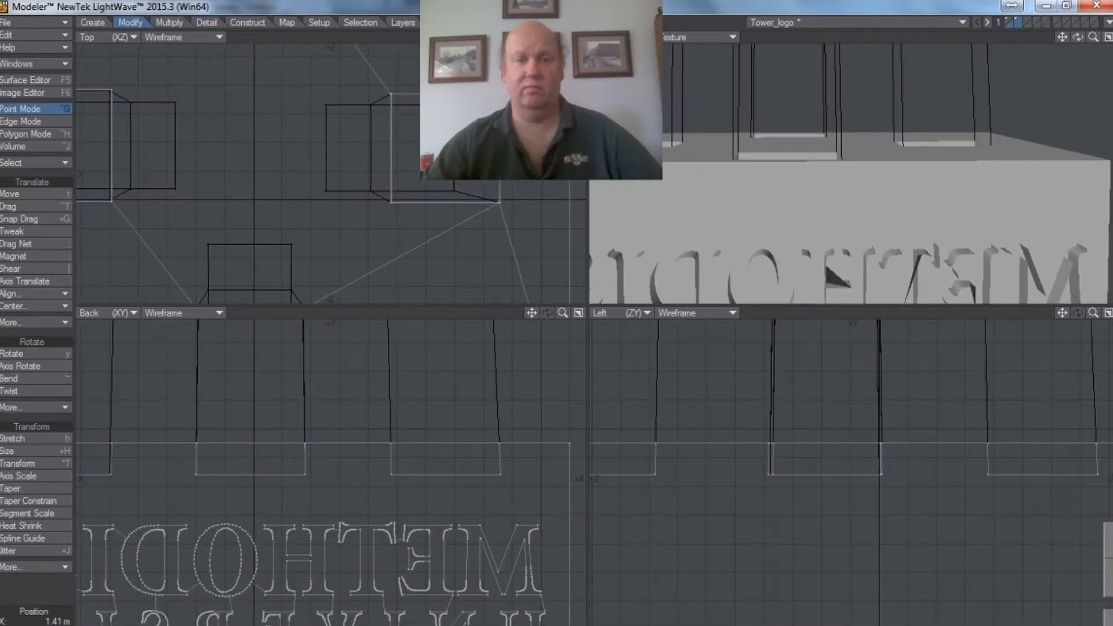
{"action": "scroll", "coordinate": [845, 229], "scroll_direction": "up", "scroll_amount": 2}
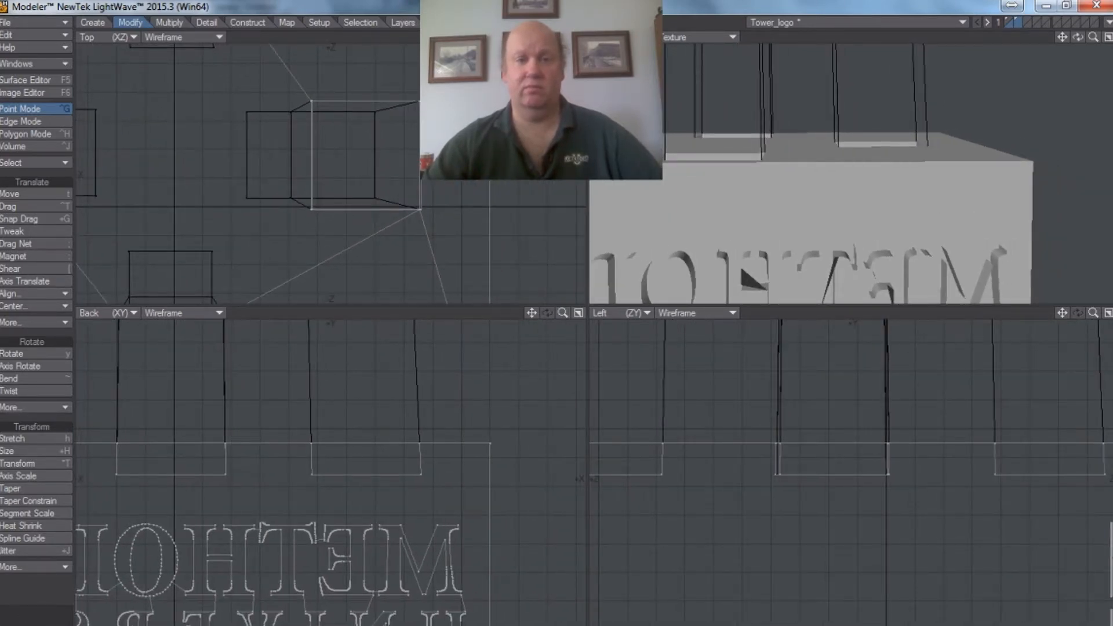
{"action": "scroll", "coordinate": [844, 229], "scroll_direction": "up", "scroll_amount": 2}
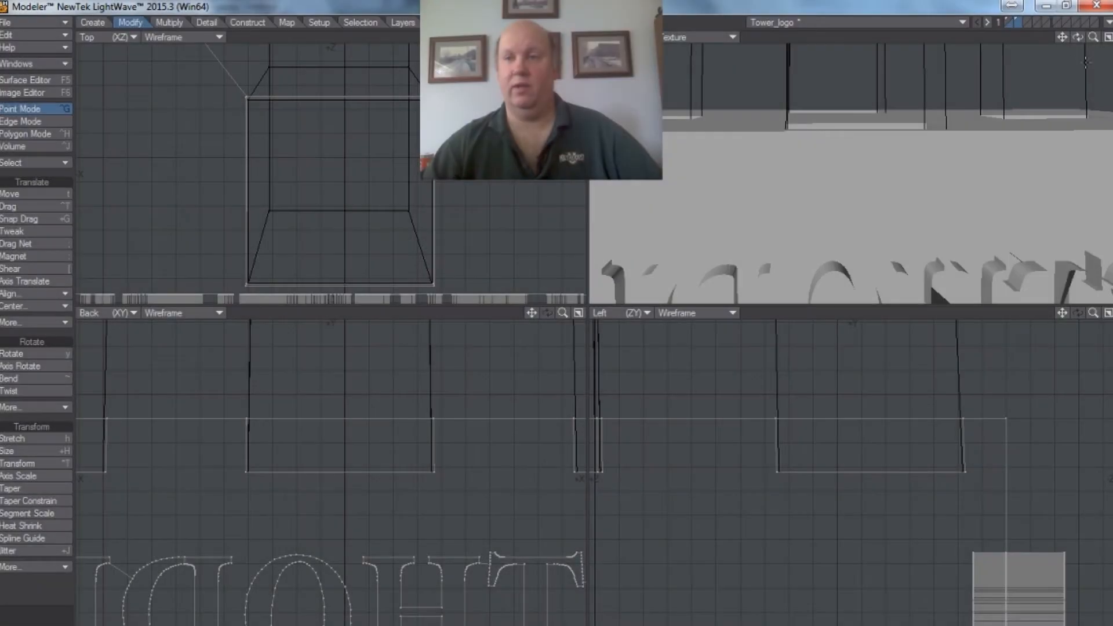
{"action": "mouse_move", "coordinate": [1078, 37]}
{"action": "left_mouse_down"}
{"action": "mouse_move", "coordinate": [1052, 47]}
{"action": "mouse_move", "coordinate": [1082, 47]}
{"action": "left_mouse_up"}
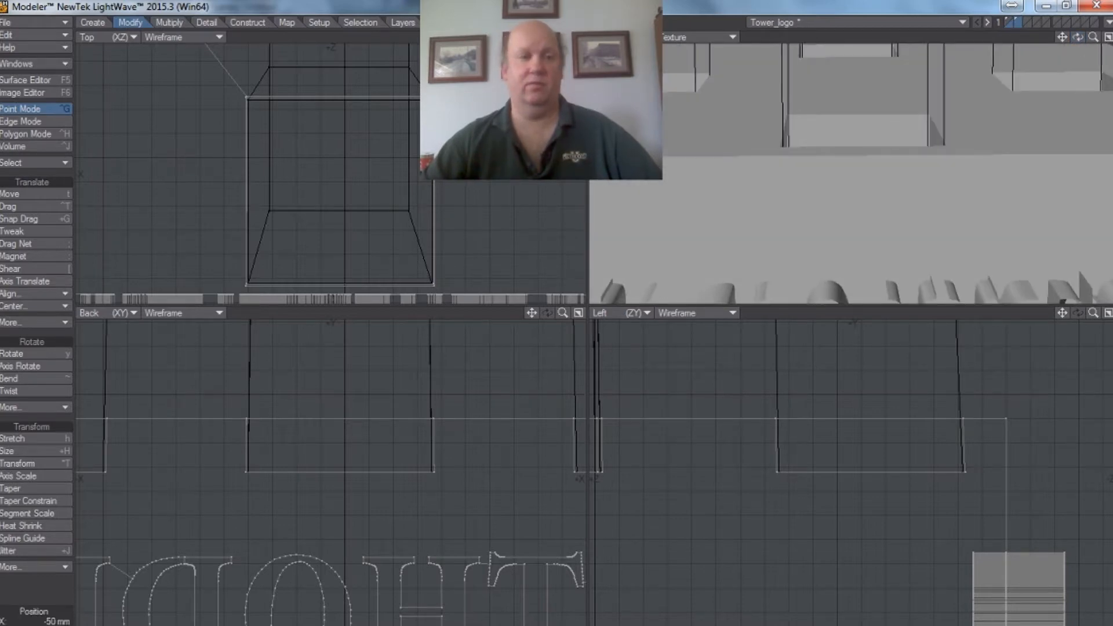
Make the layer holding the four tower pillars the only one in view, without the base as foreground or background
{"action": "left_click", "coordinate": [1009, 22]}
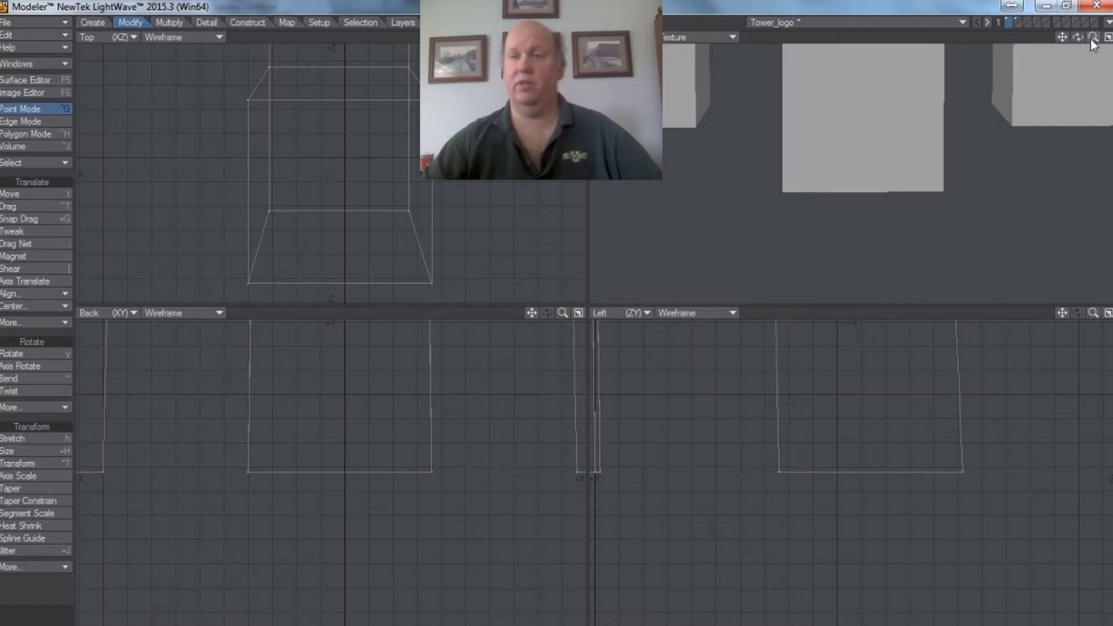
{"action": "key", "text": "a"}
{"action": "left_click_drag", "start_coordinate": [1067, 41], "coordinate": [1060, 124]}
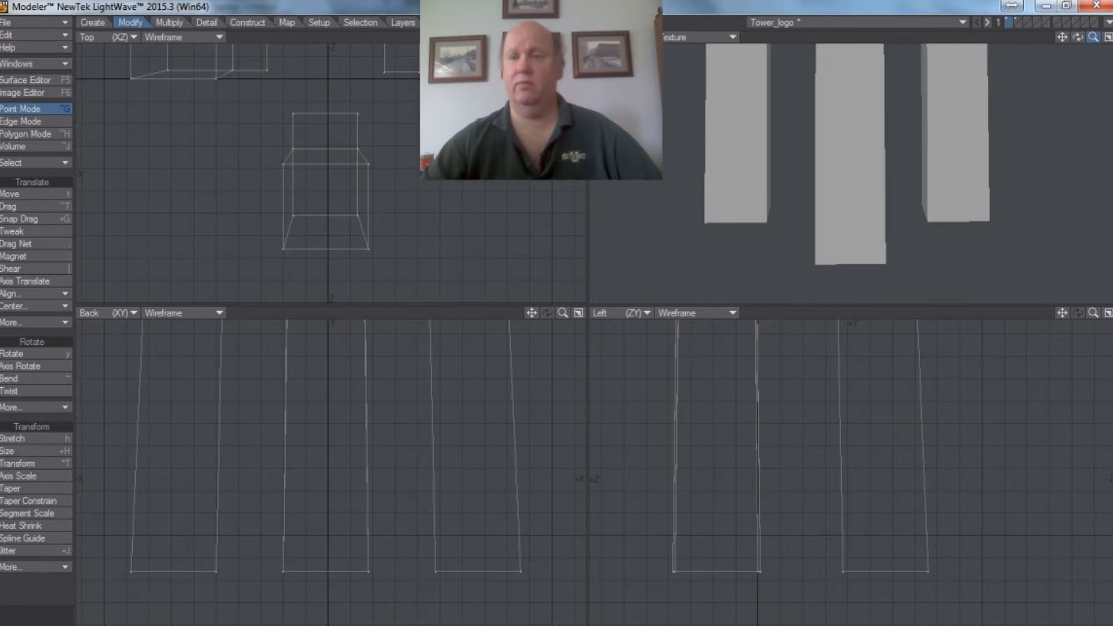
{"action": "key", "text": "a"}
{"action": "left_click_drag", "start_coordinate": [1056, 41], "coordinate": [1048, 110]}
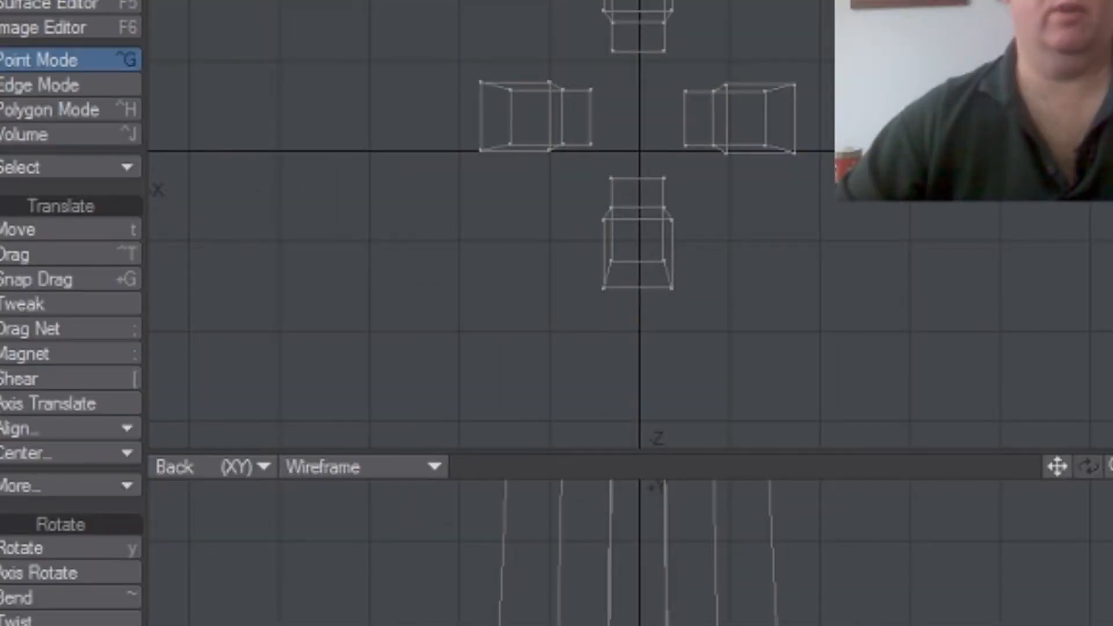
Export the pillars in STL format to the Desktop under the file name towr_top
{"action": "left_click", "coordinate": [29, 0]}
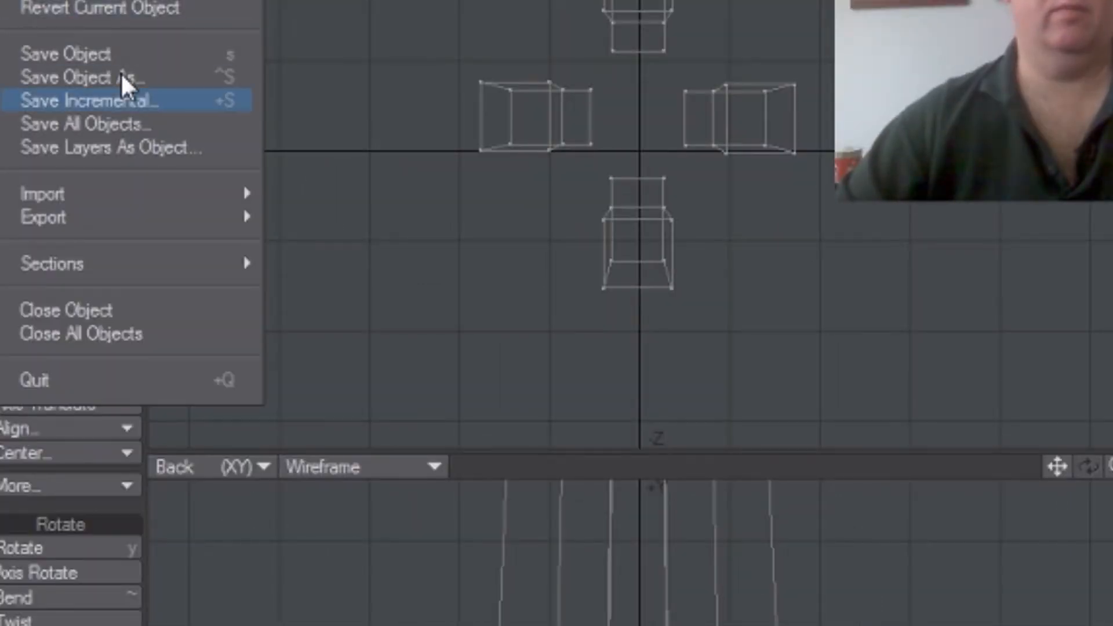
{"action": "mouse_move", "coordinate": [144, 239]}
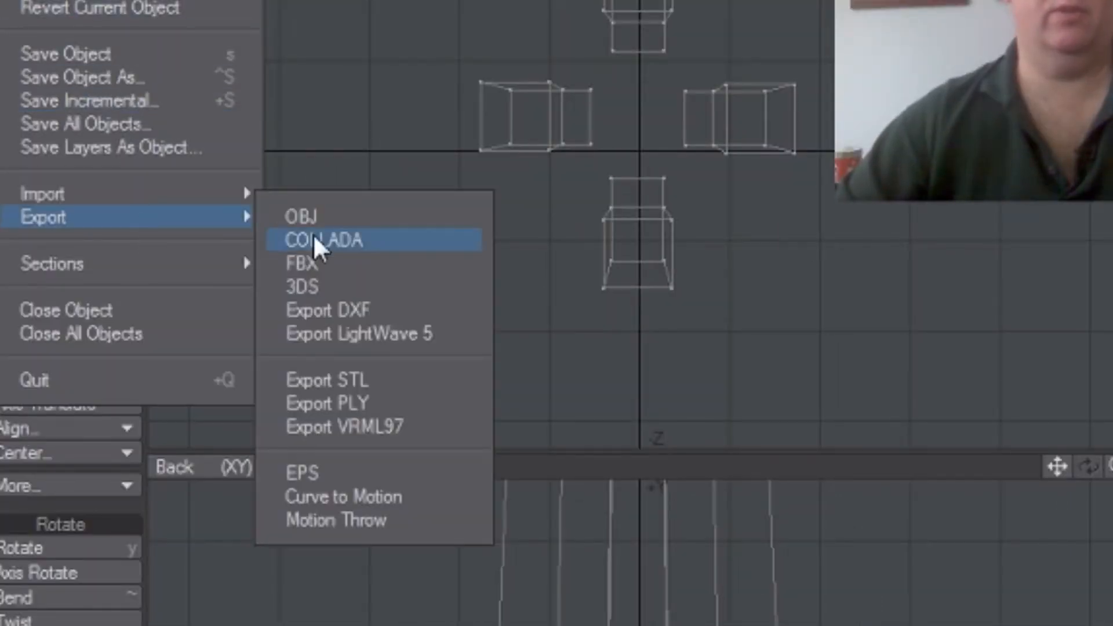
{"action": "left_click", "coordinate": [365, 380]}
{"action": "left_click", "coordinate": [280, 227]}
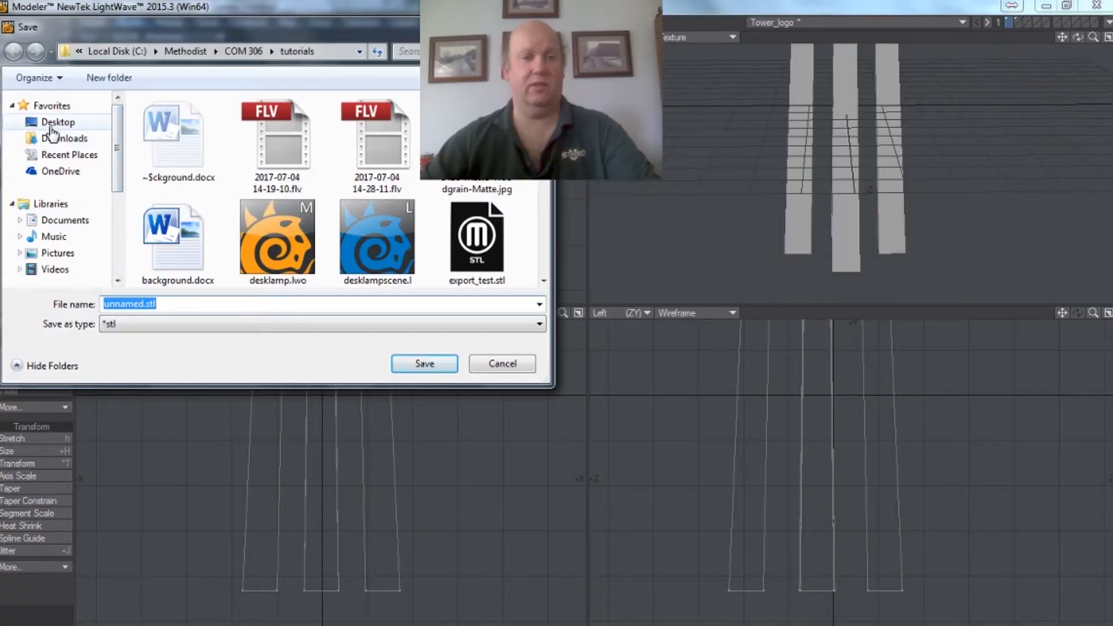
{"action": "left_click", "coordinate": [55, 123]}
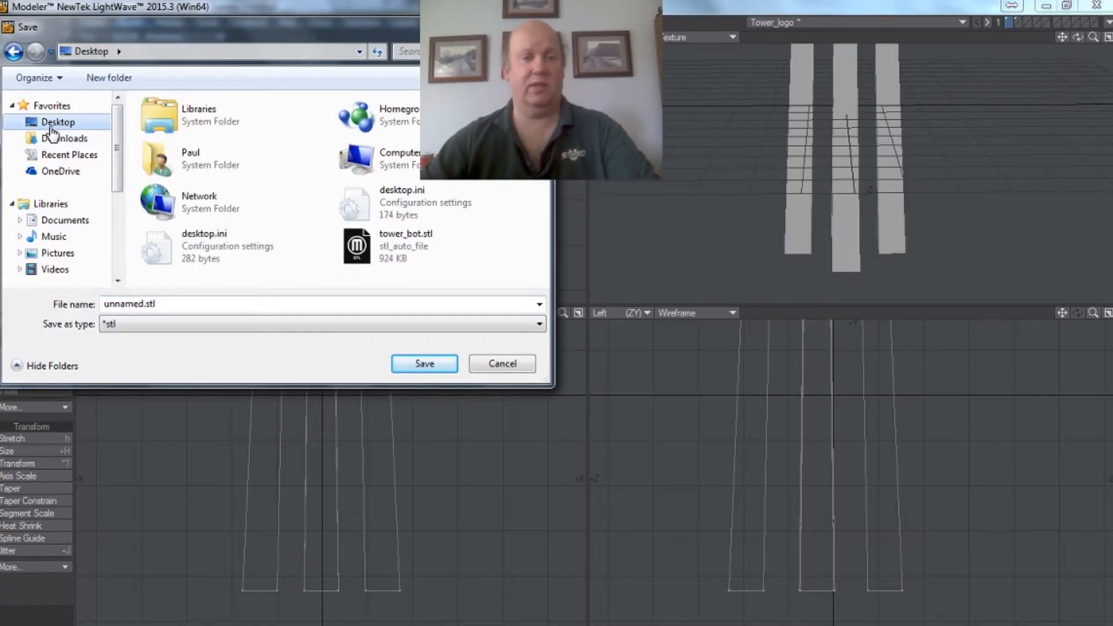
{"action": "left_click", "coordinate": [186, 305]}
{"action": "type", "text": "to"}
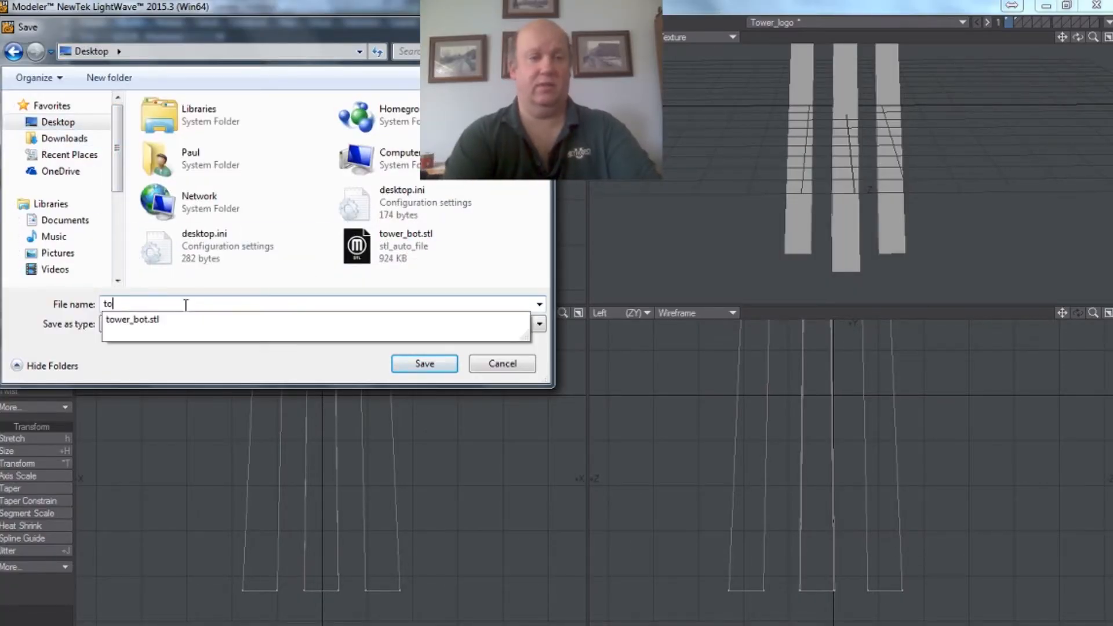
{"action": "type", "text": "wr_top"}
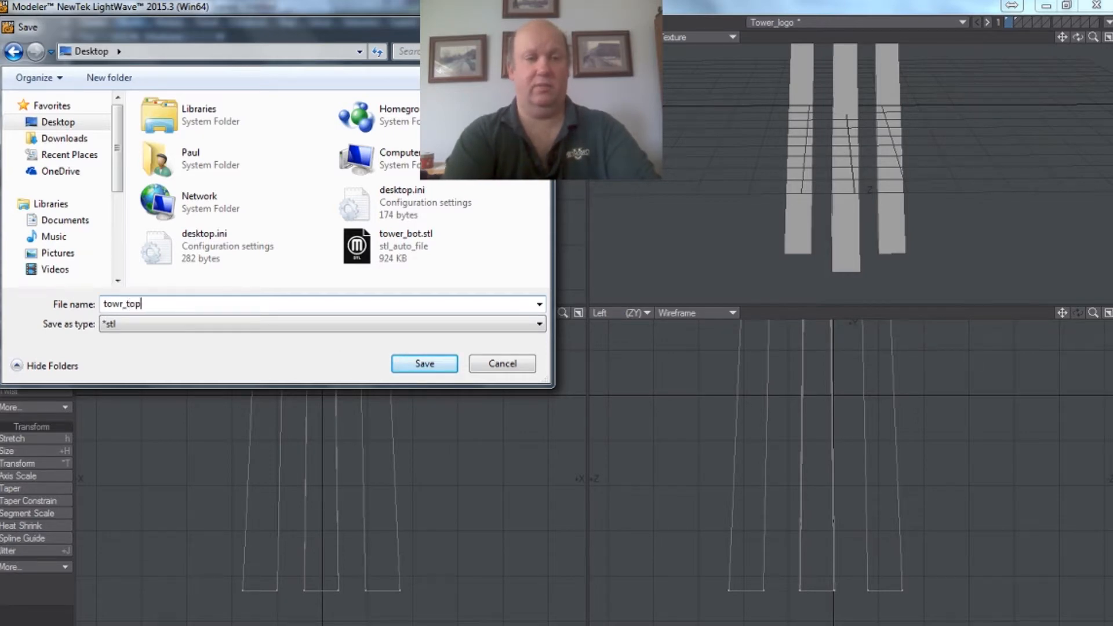
{"action": "key", "text": "Return"}
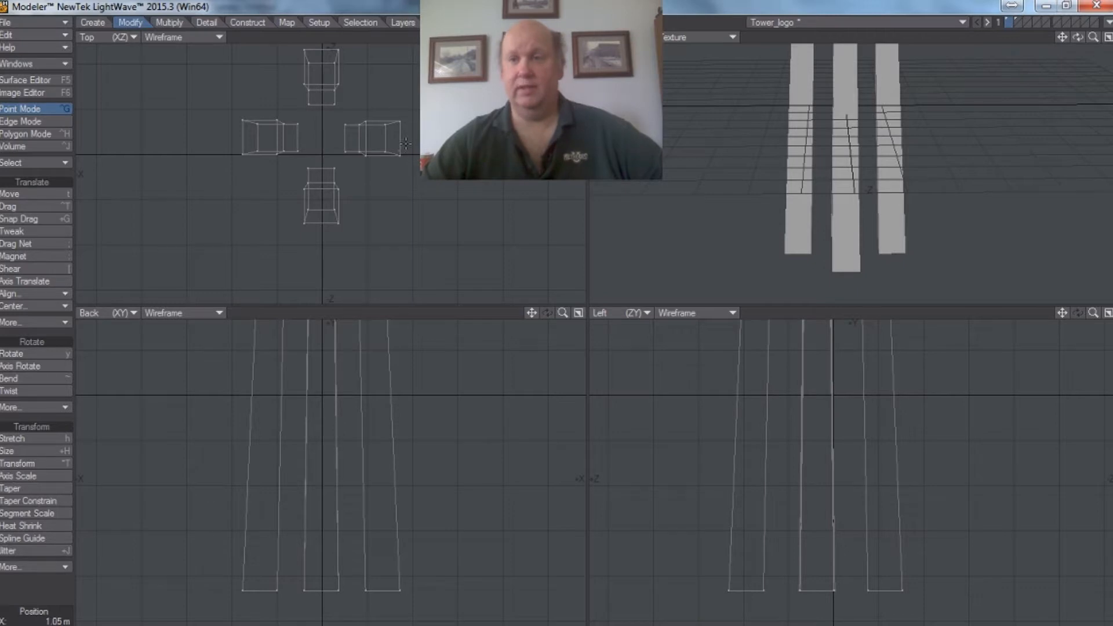
Switch to the layer with the lettered base and export it in STL format to the Desktop as tower_bot
{"action": "left_click", "coordinate": [1016, 22]}
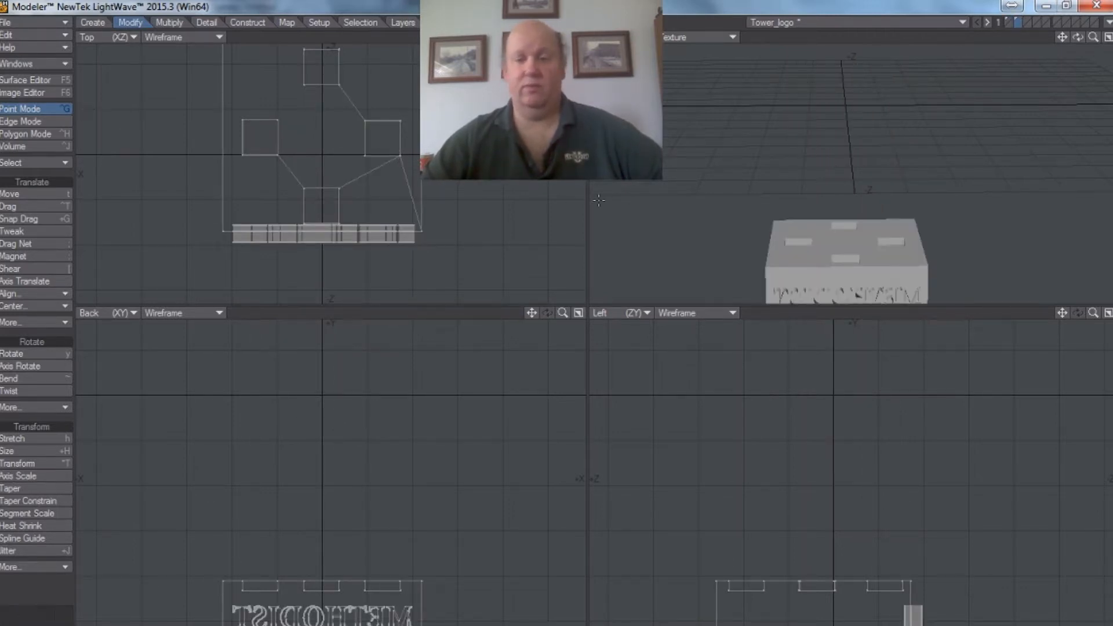
{"action": "left_click", "coordinate": [52, 27]}
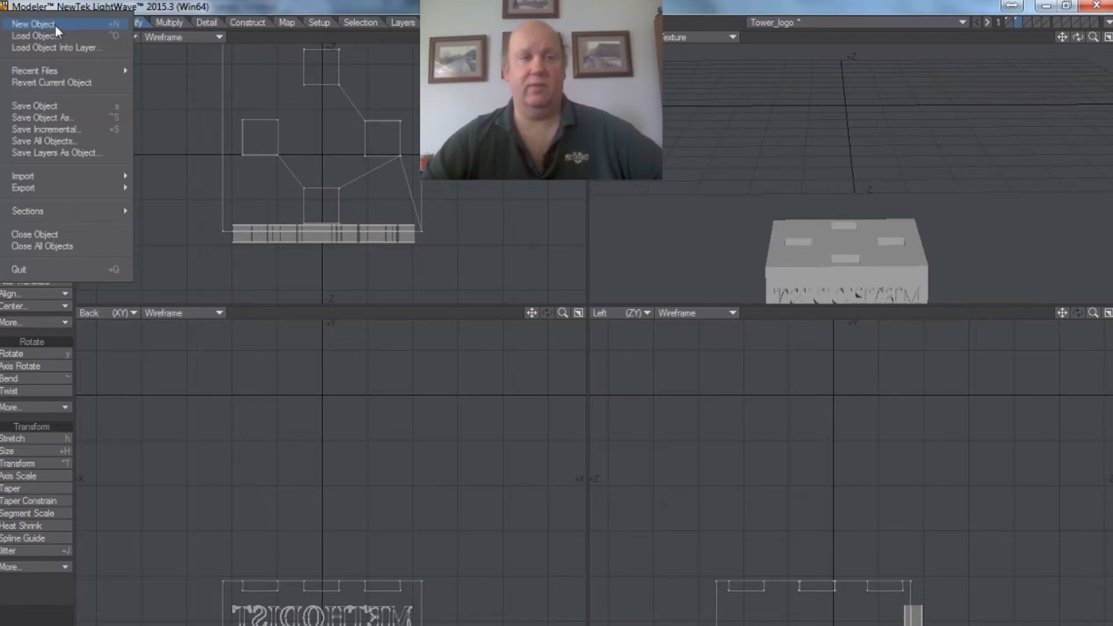
{"action": "mouse_move", "coordinate": [61, 189]}
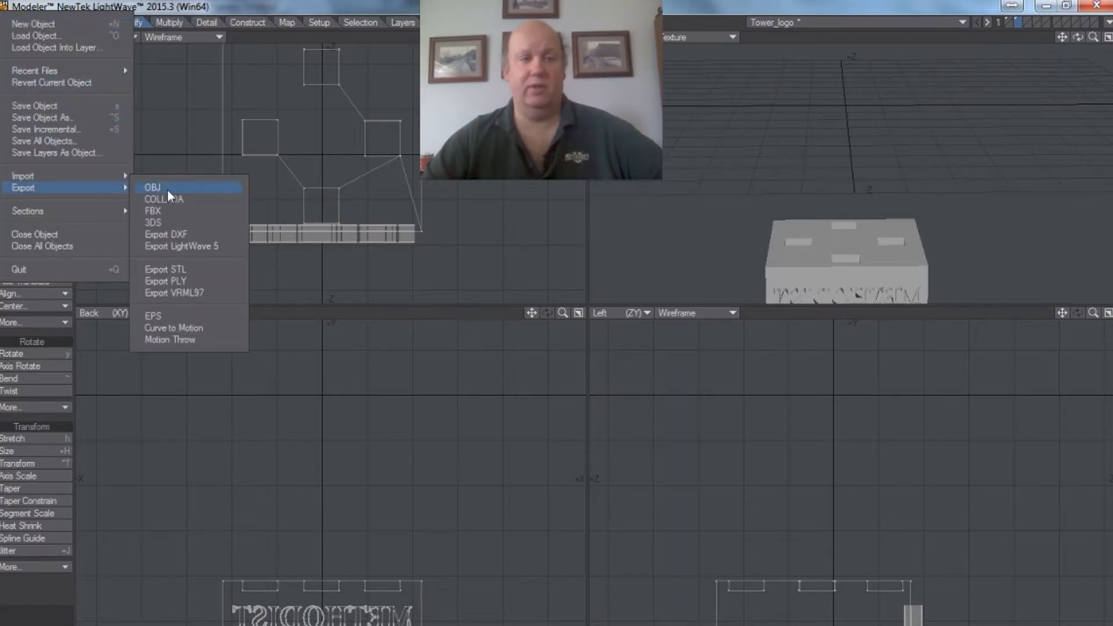
{"action": "left_click", "coordinate": [206, 269]}
{"action": "left_click", "coordinate": [163, 196]}
{"action": "type", "text": "Tower"}
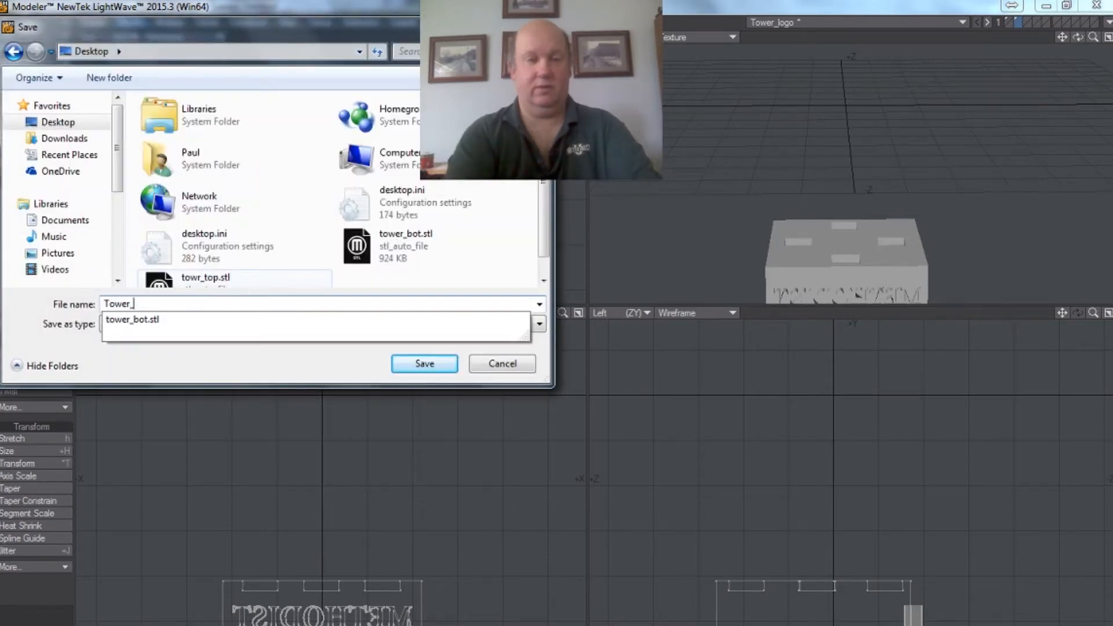
{"action": "type", "text": "_bottm"}
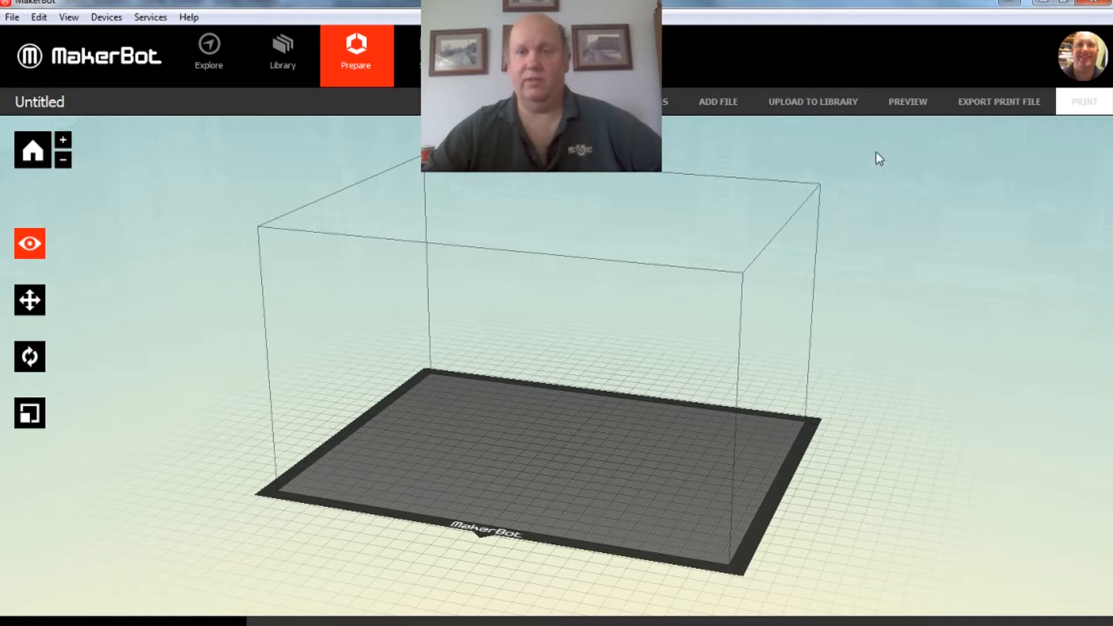
In MakerBot, add towr_top.stl from the Desktop to the build plate and accept rescaling the object to mm
{"action": "left_click", "coordinate": [722, 101]}
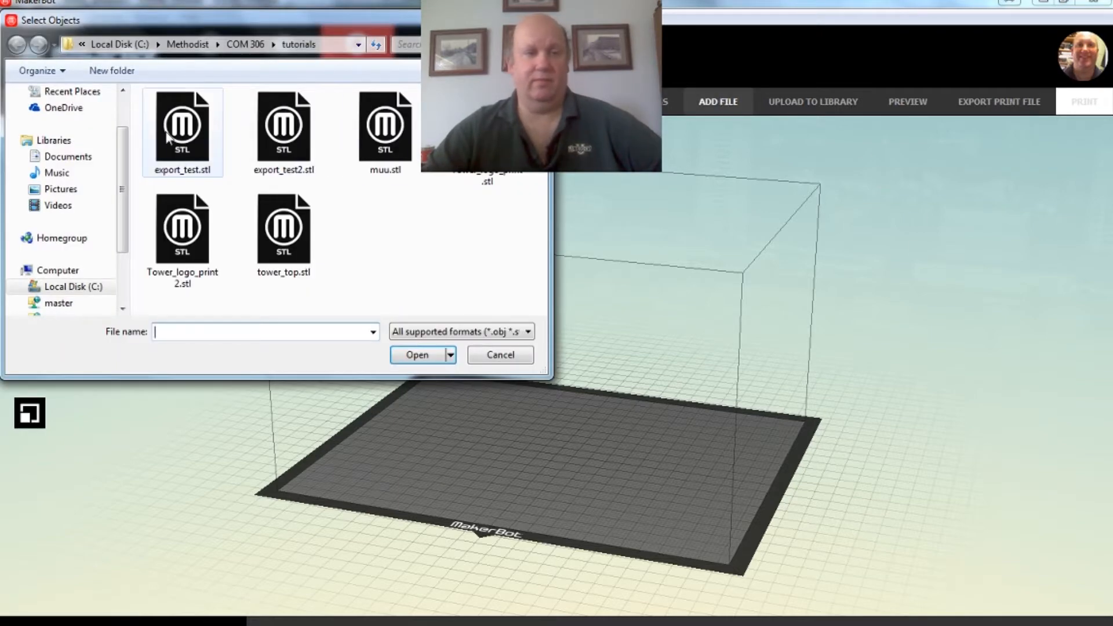
{"action": "scroll", "coordinate": [125, 193], "scroll_direction": "up", "scroll_amount": 2}
{"action": "left_click", "coordinate": [59, 115]}
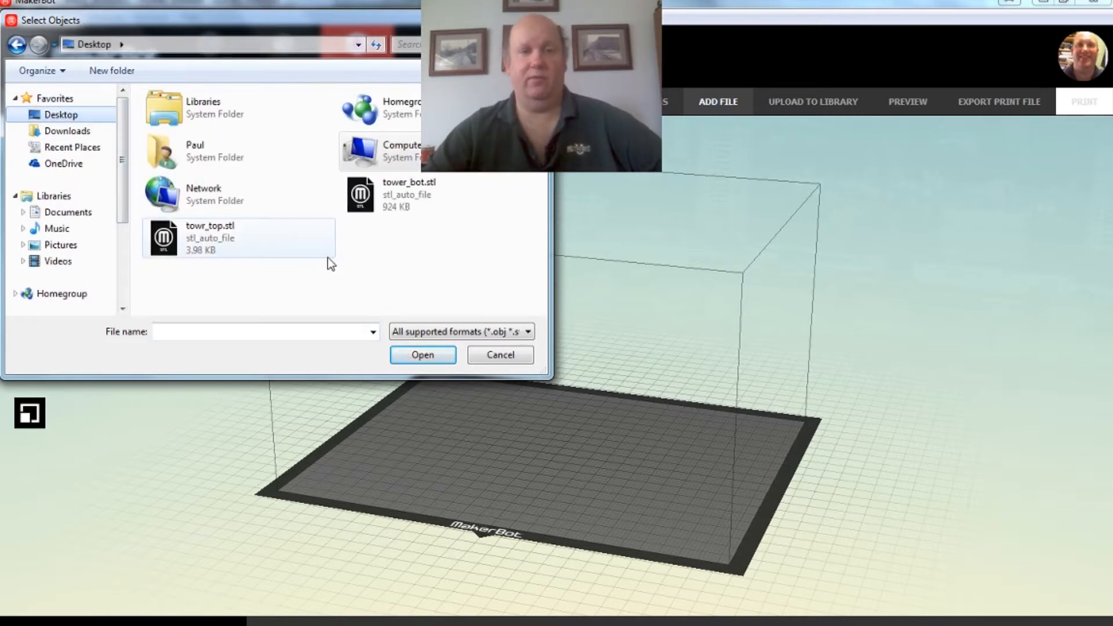
{"action": "left_click", "coordinate": [184, 242]}
{"action": "left_click", "coordinate": [416, 355]}
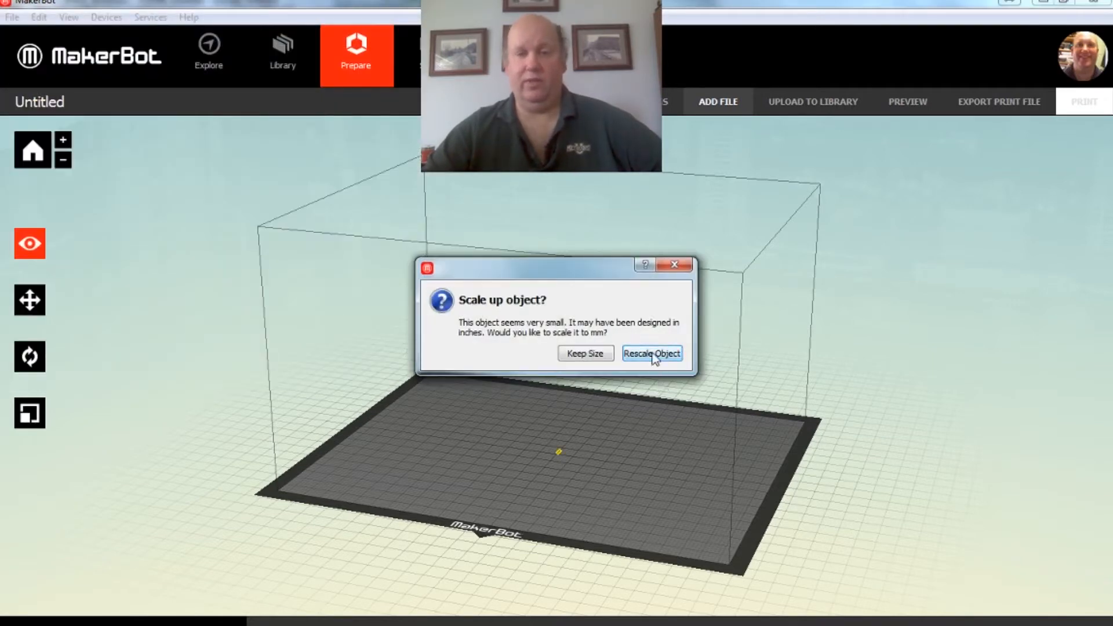
{"action": "left_click", "coordinate": [655, 356]}
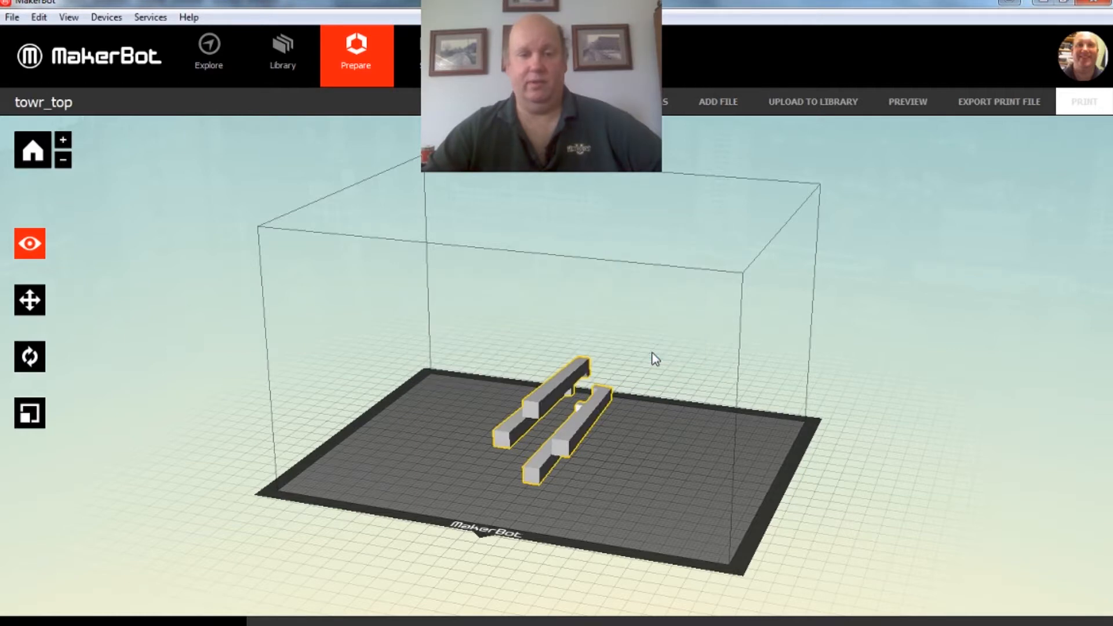
Rotate the pillars +90° about Y and +90° about X to stand them upright, and lay them flat on the platform
{"action": "left_click", "coordinate": [32, 358]}
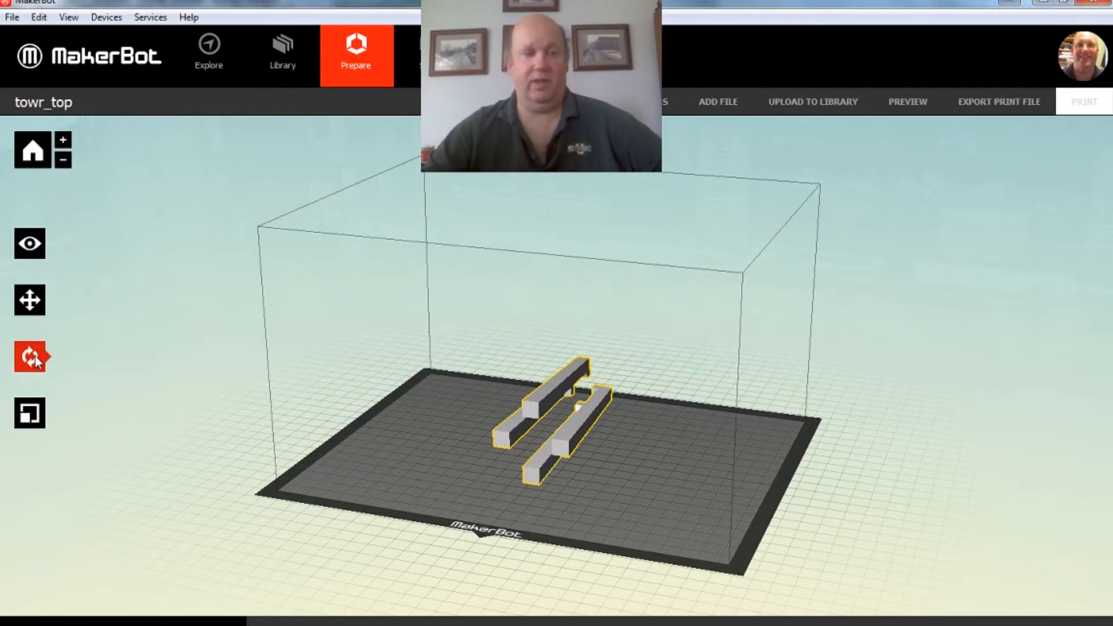
{"action": "left_click", "coordinate": [42, 355]}
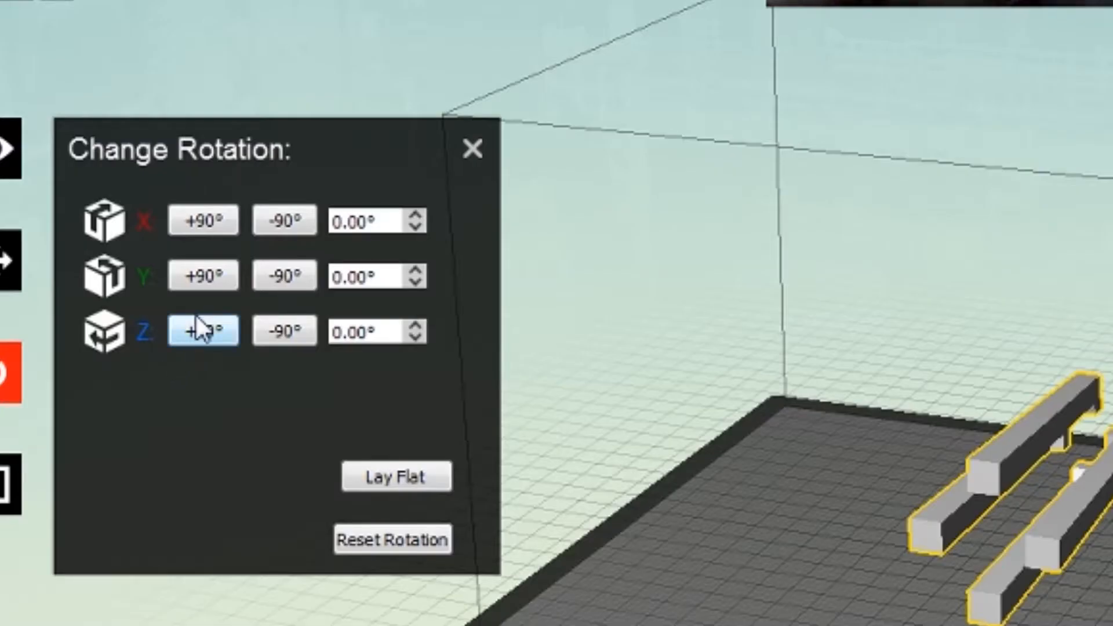
{"action": "left_click", "coordinate": [206, 276]}
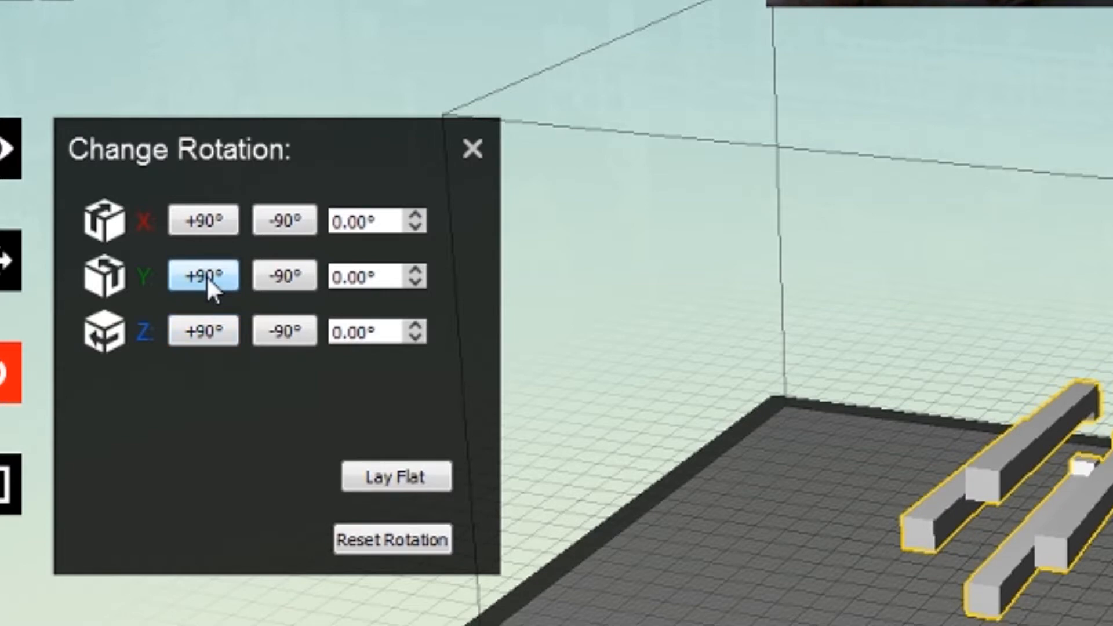
{"action": "left_click", "coordinate": [218, 230]}
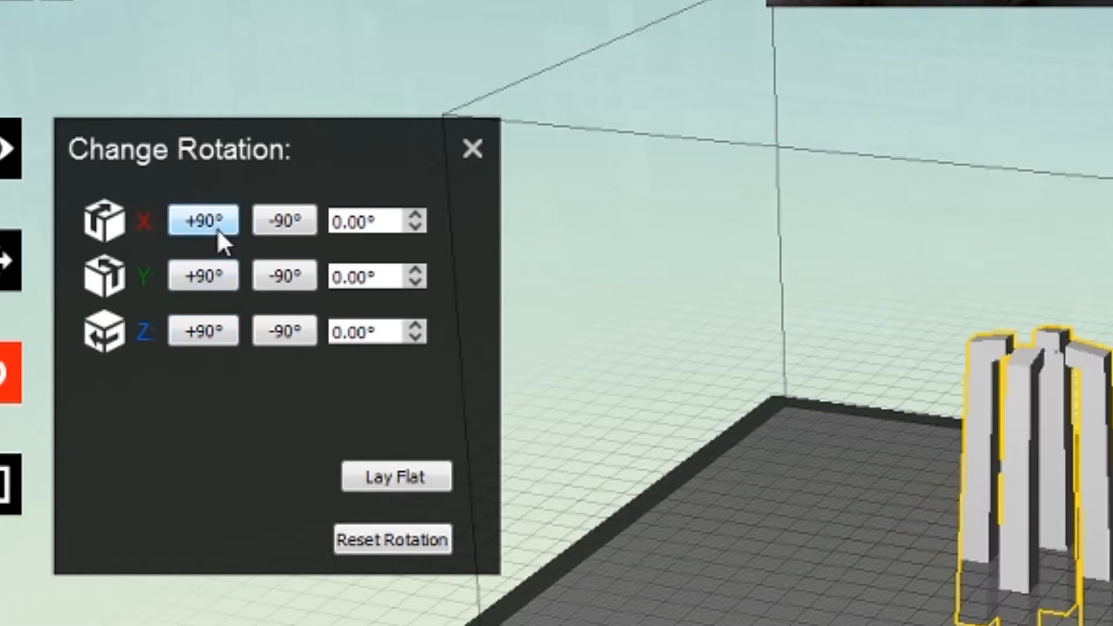
{"action": "left_click", "coordinate": [391, 479]}
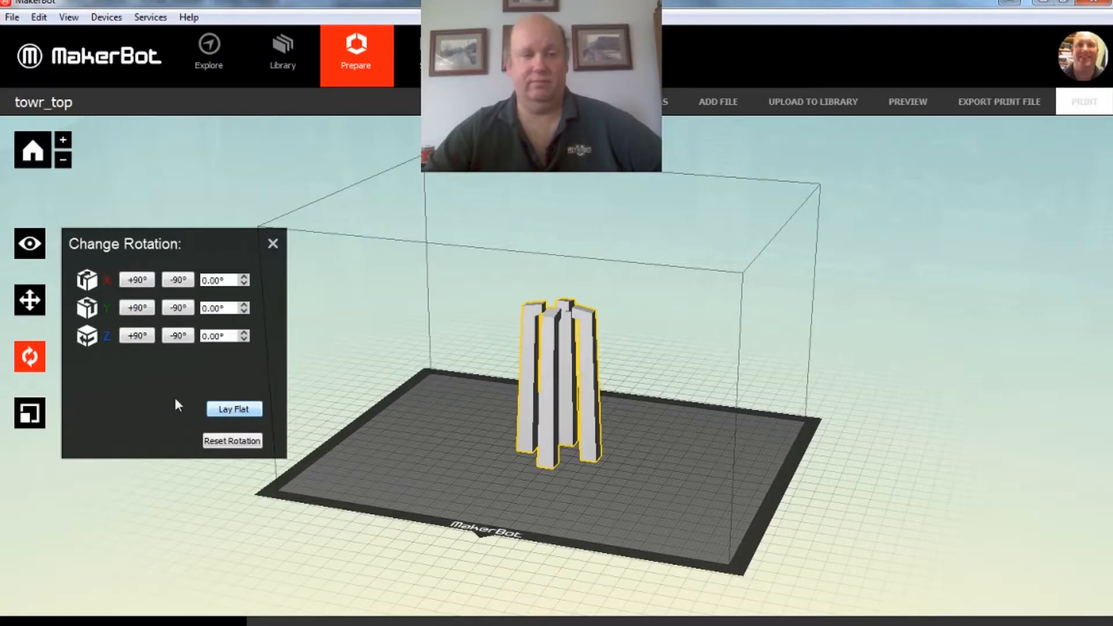
Move the pillars toward the platform's -X side, to about X -62 mm, Y -22 mm
{"action": "left_click", "coordinate": [29, 300]}
{"action": "left_click_drag", "start_coordinate": [540, 425], "coordinate": [423, 429]}
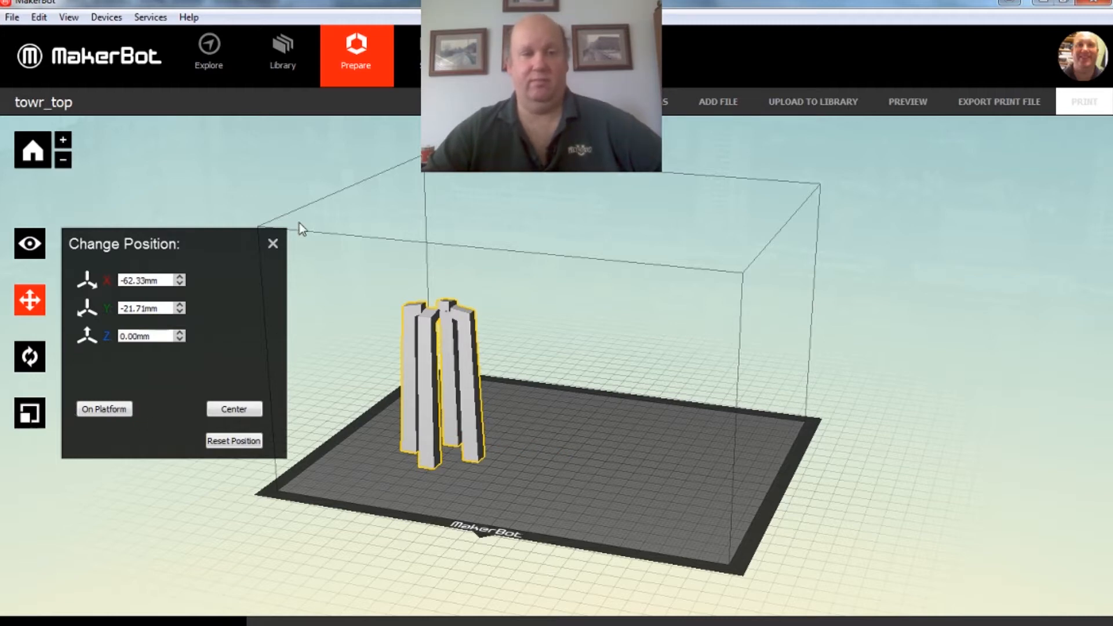
{"action": "left_click", "coordinate": [272, 245]}
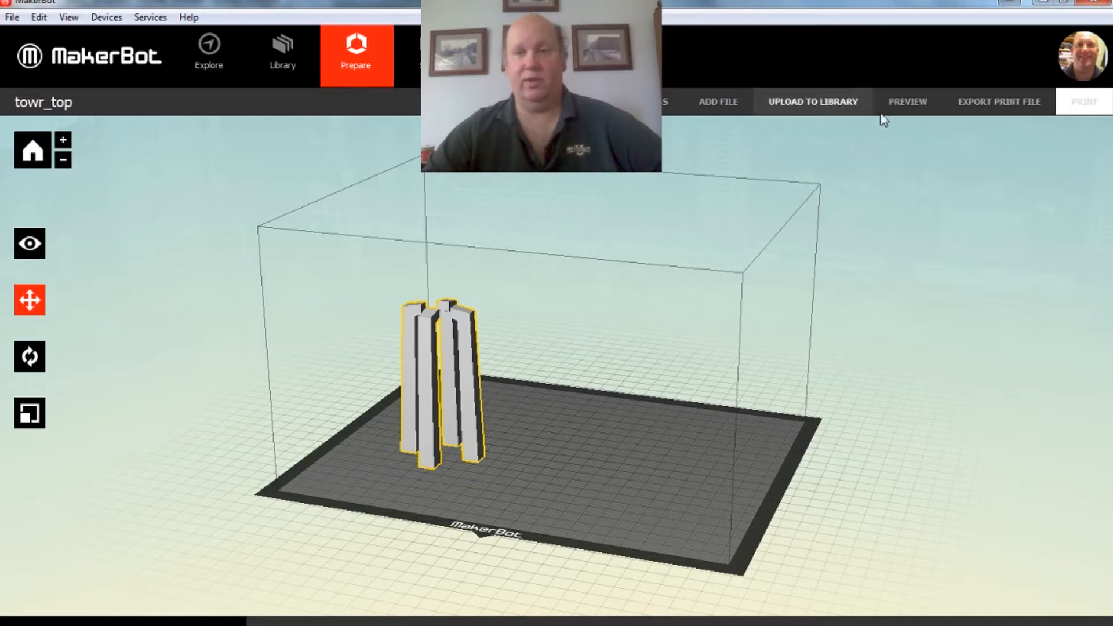
Add tower_bot.stl from the Desktop to the same build plate and rescale it to mm
{"action": "left_click", "coordinate": [726, 110]}
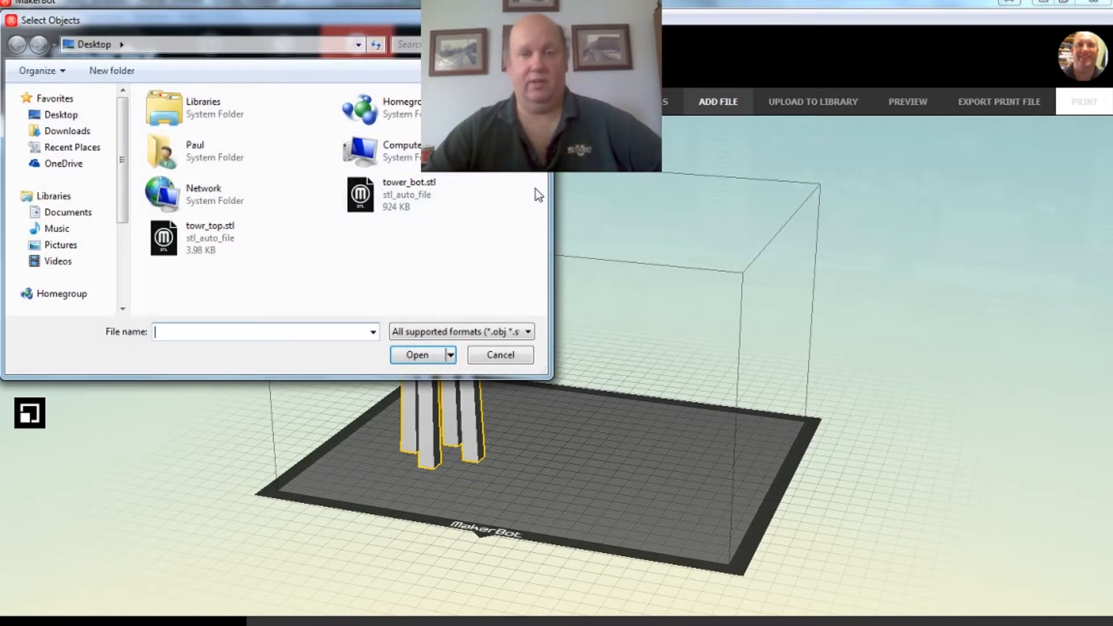
{"action": "left_click", "coordinate": [377, 199]}
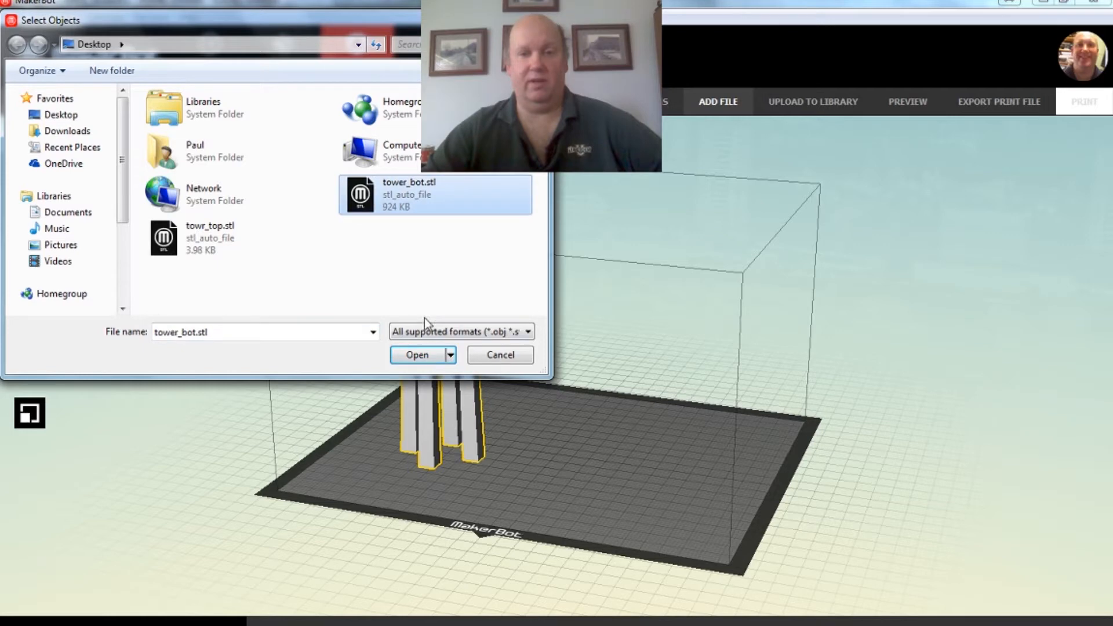
{"action": "left_click", "coordinate": [419, 356]}
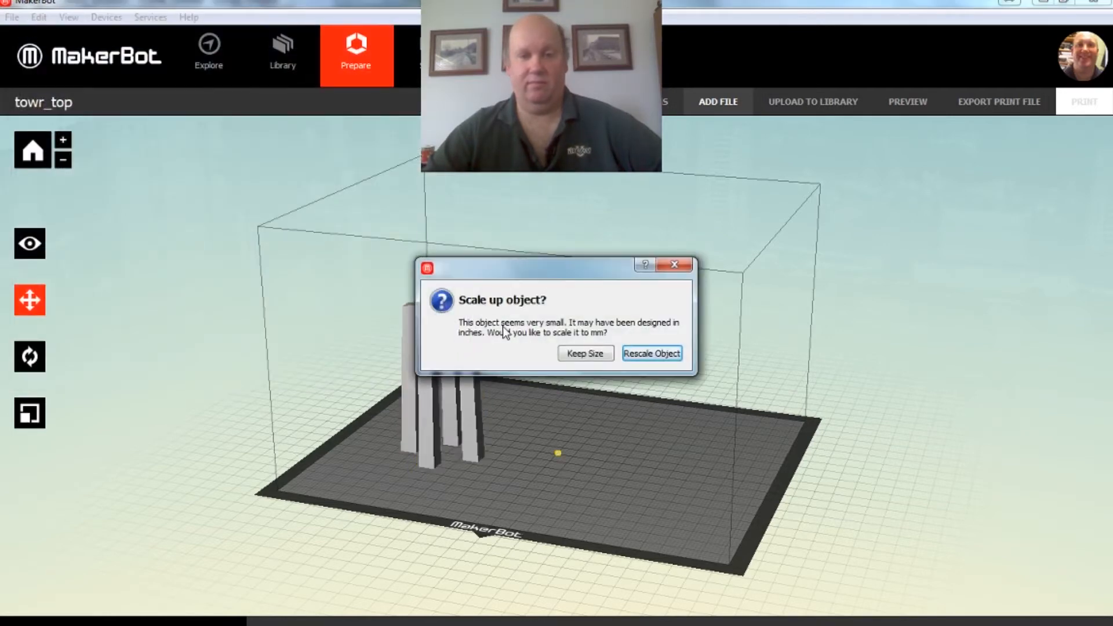
{"action": "left_click", "coordinate": [648, 352]}
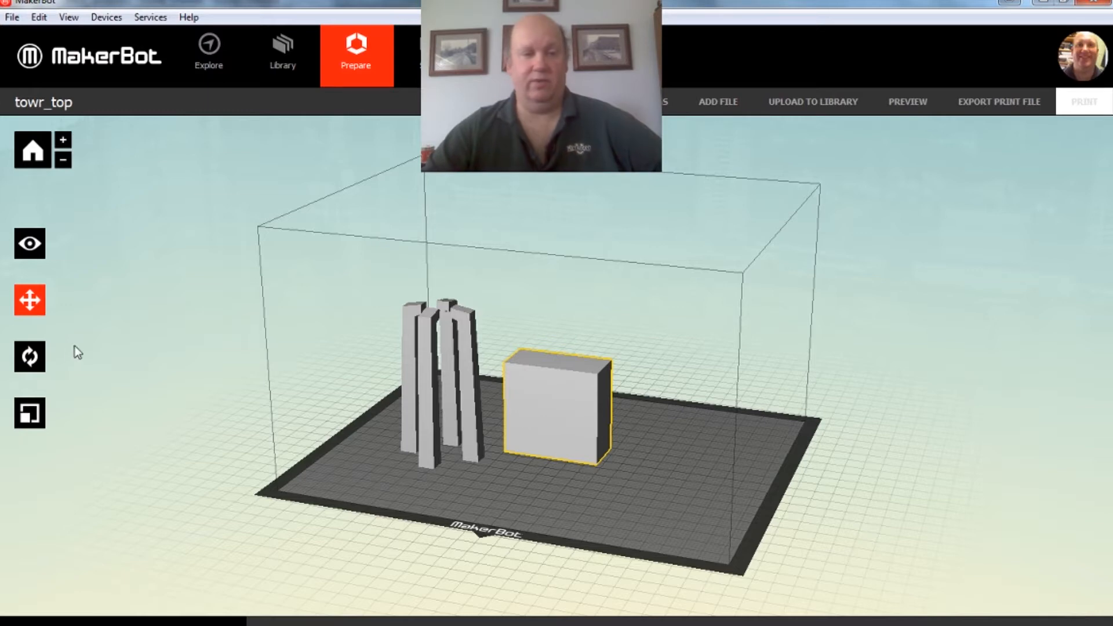
Rotate the base in 90° increments about Y and Z until its pillar recesses face forward and the lettering faces up
{"action": "left_click", "coordinate": [34, 356]}
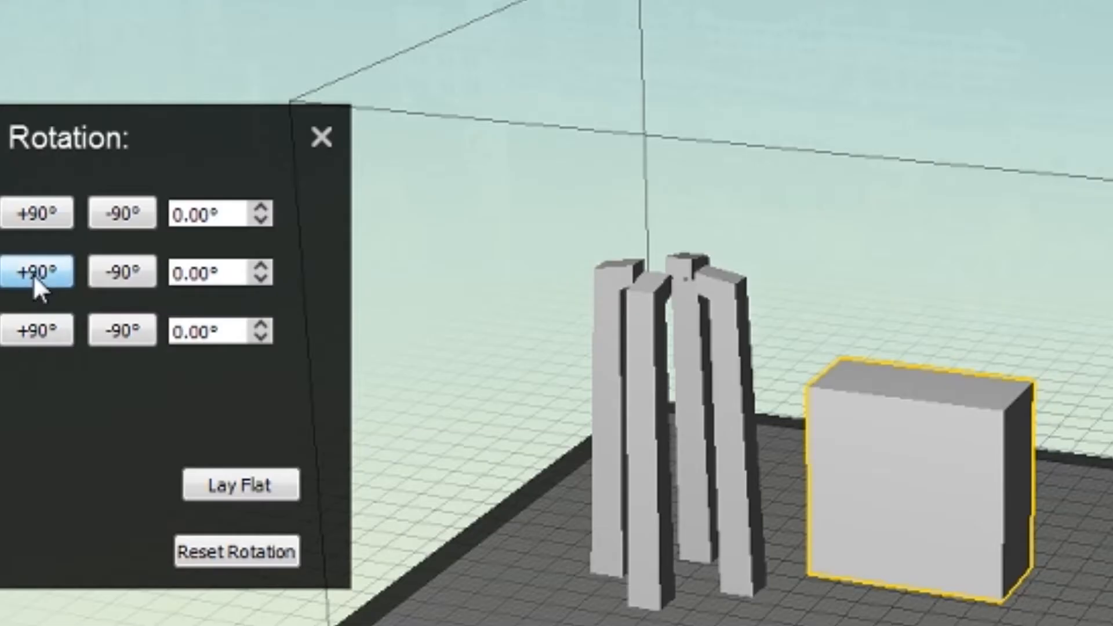
{"action": "left_click", "coordinate": [136, 309]}
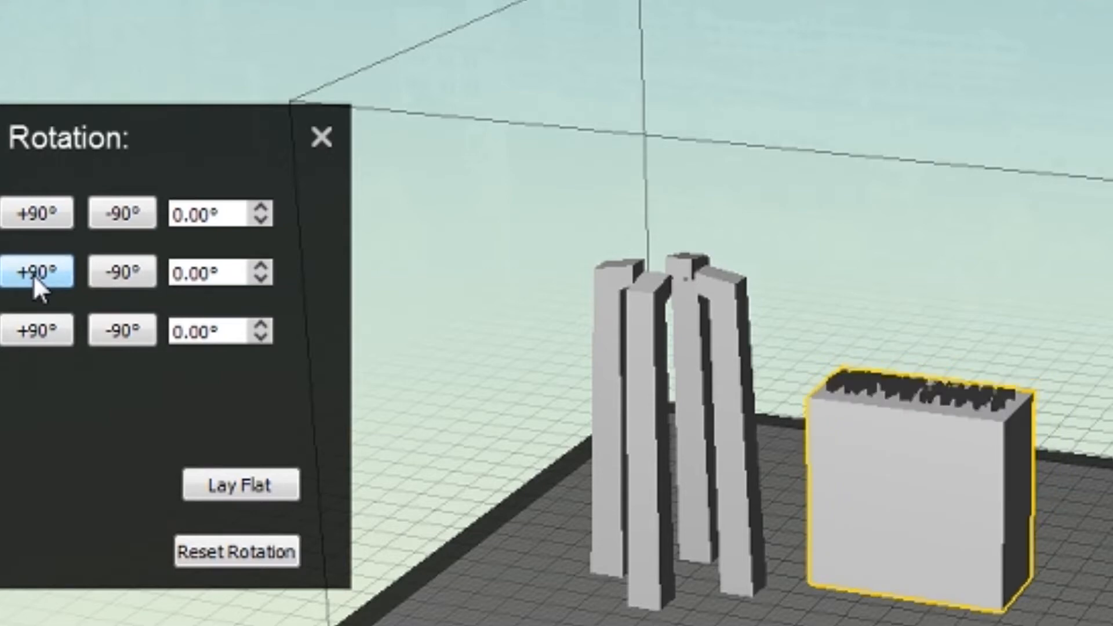
{"action": "left_click", "coordinate": [27, 331]}
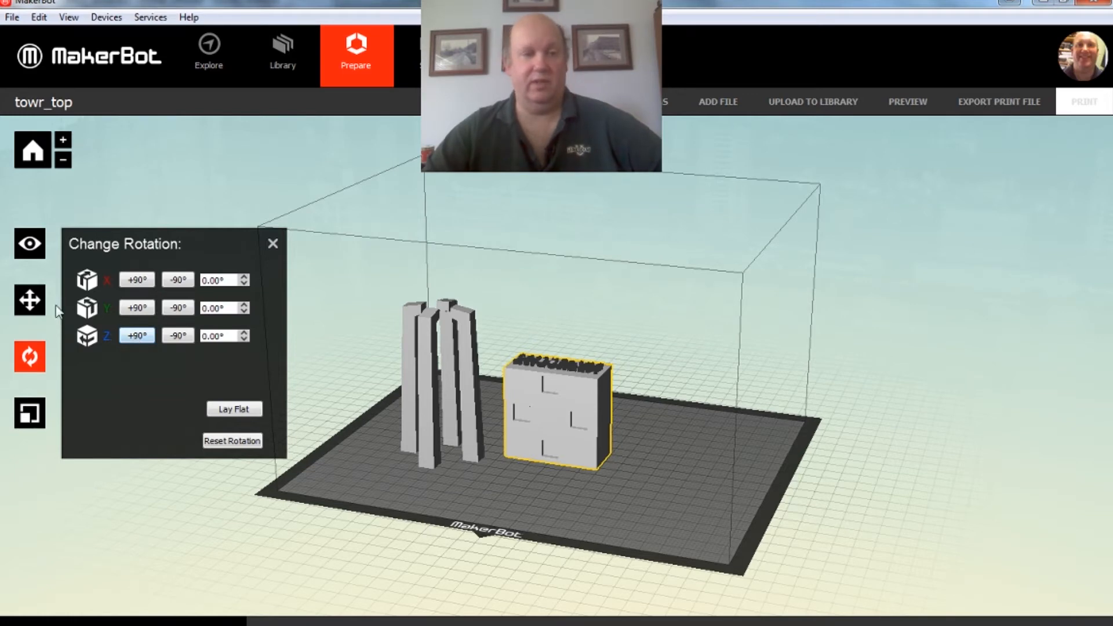
Move the base away from the pillars to about X 40 mm, Y -22 mm, and select the pillars
{"action": "left_click", "coordinate": [31, 301]}
{"action": "left_click_drag", "start_coordinate": [568, 417], "coordinate": [618, 585]}
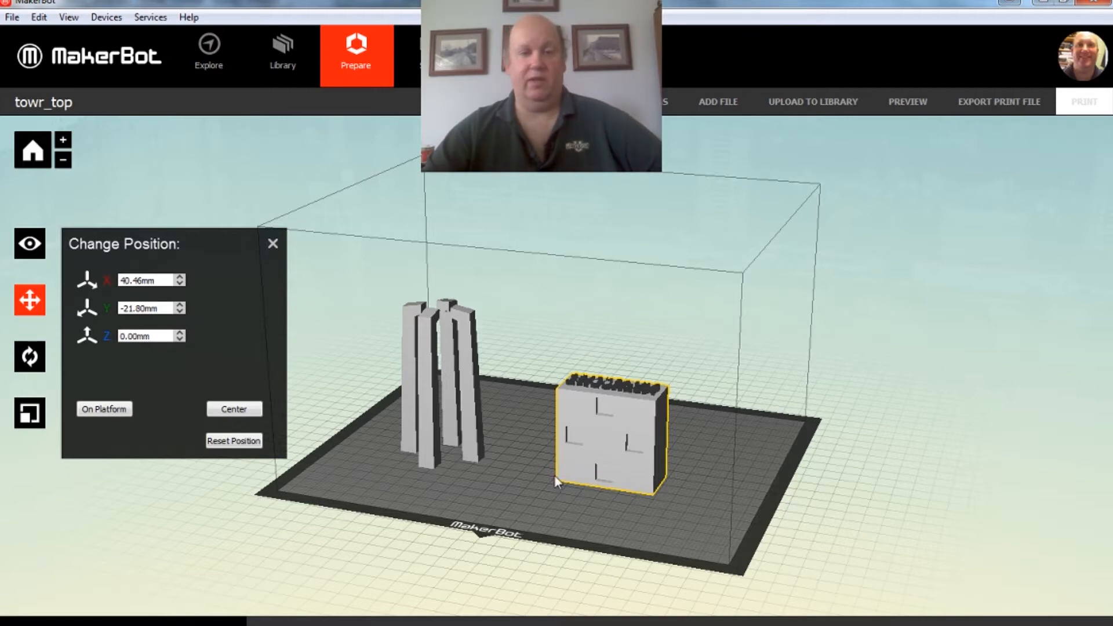
{"action": "left_click", "coordinate": [461, 423], "text": "ctrl"}
{"action": "left_click", "coordinate": [462, 418]}
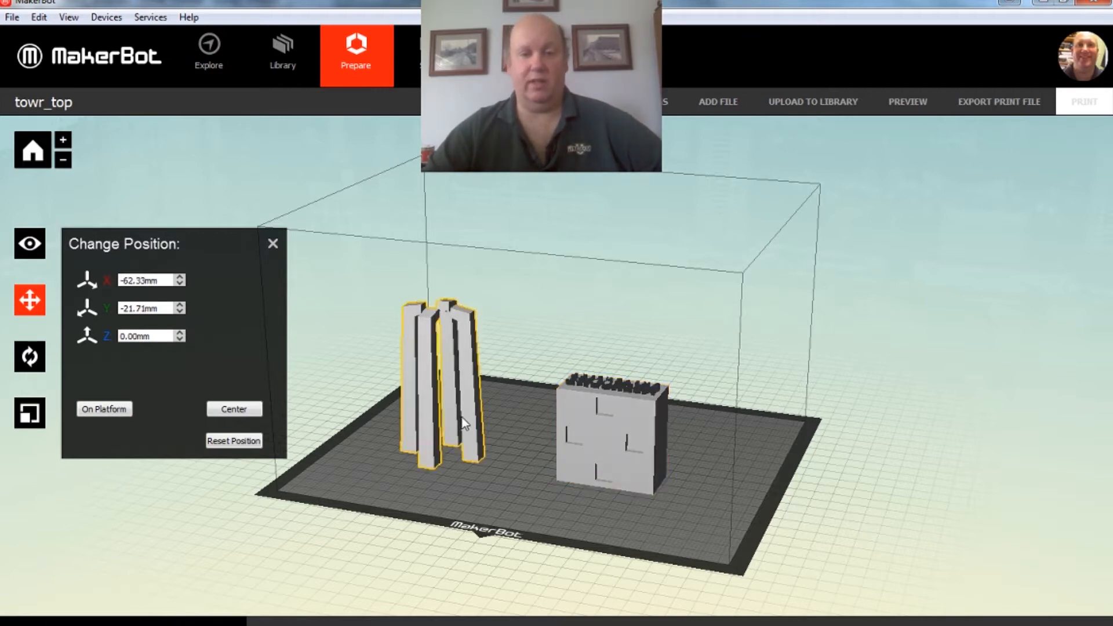
Move the pillars to about X -49 mm, Y -19 mm and scale them uniformly to 157%
{"action": "left_click_drag", "start_coordinate": [467, 416], "coordinate": [490, 427]}
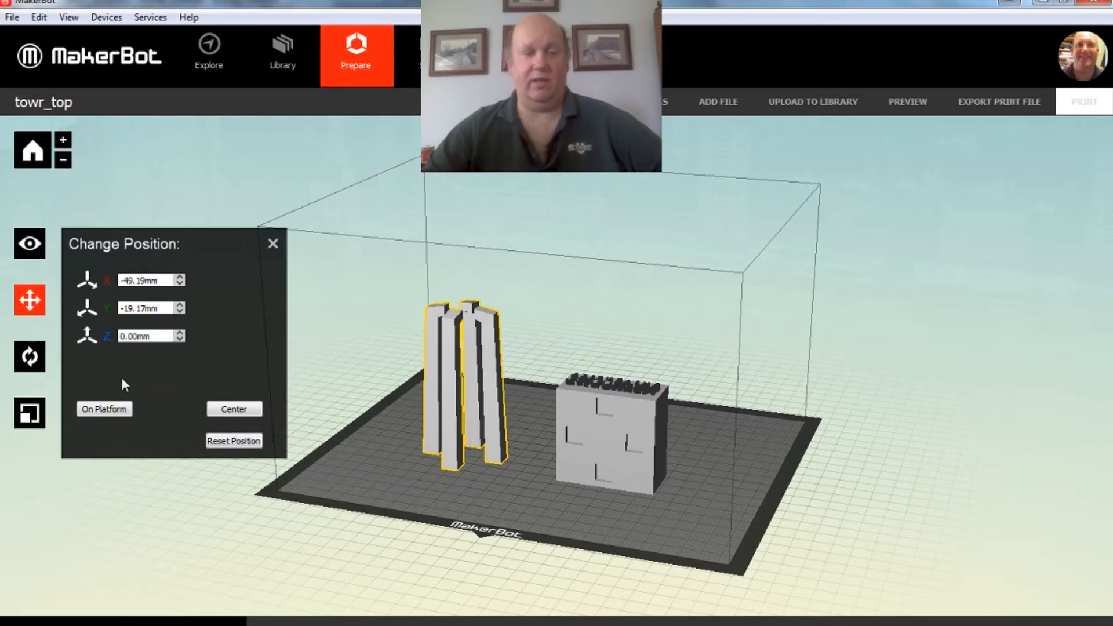
{"action": "left_click", "coordinate": [19, 424]}
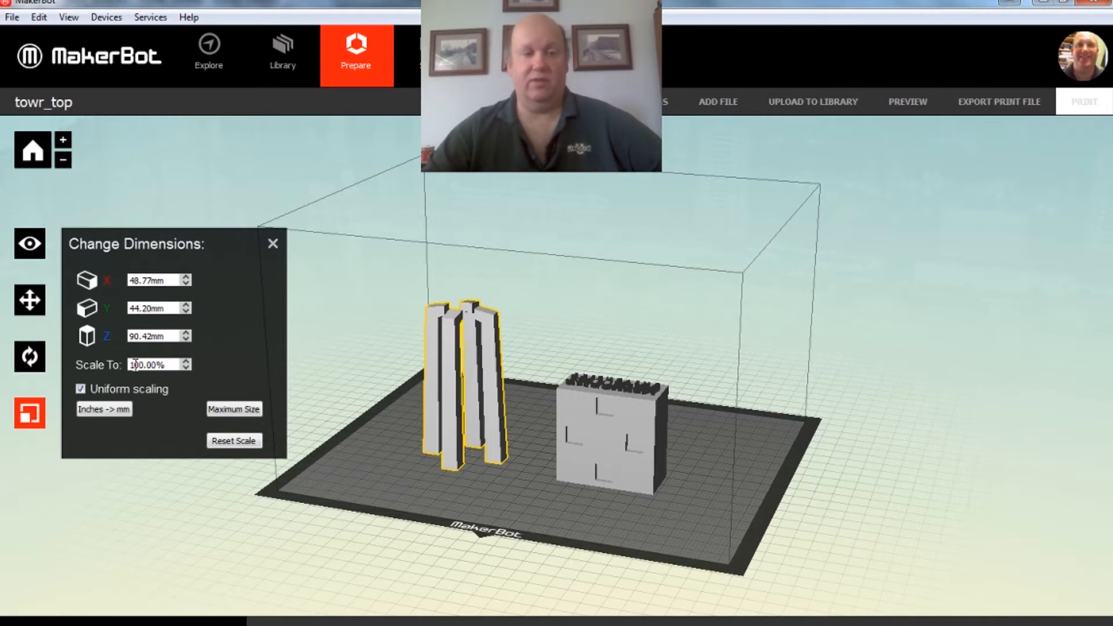
{"action": "left_click_drag", "start_coordinate": [135, 365], "coordinate": [145, 364]}
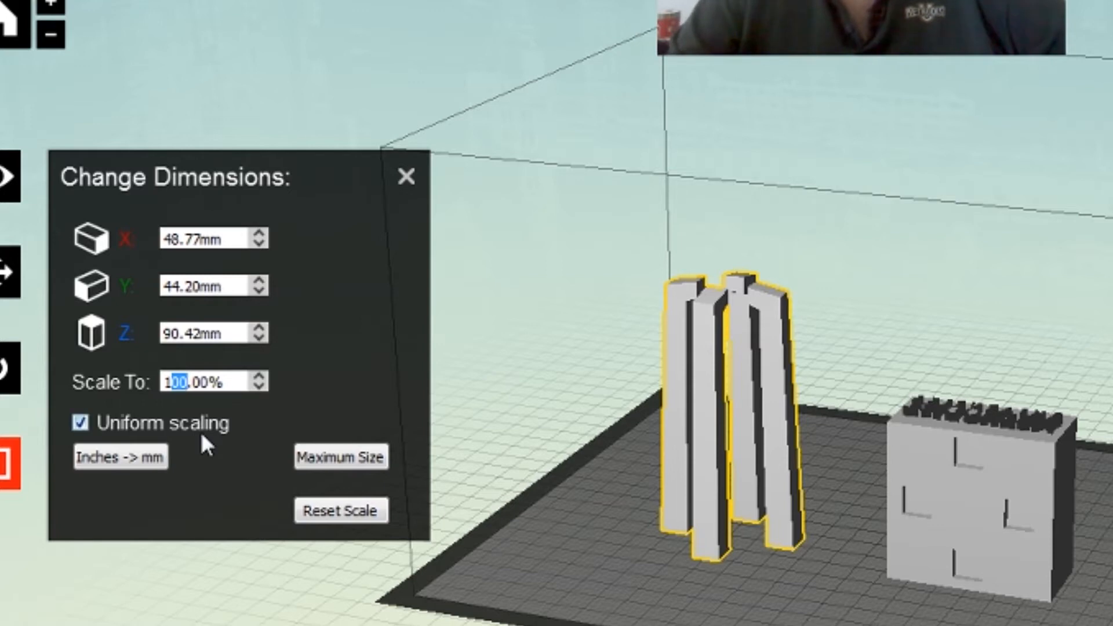
{"action": "type", "text": "57"}
{"action": "key", "text": "Return"}
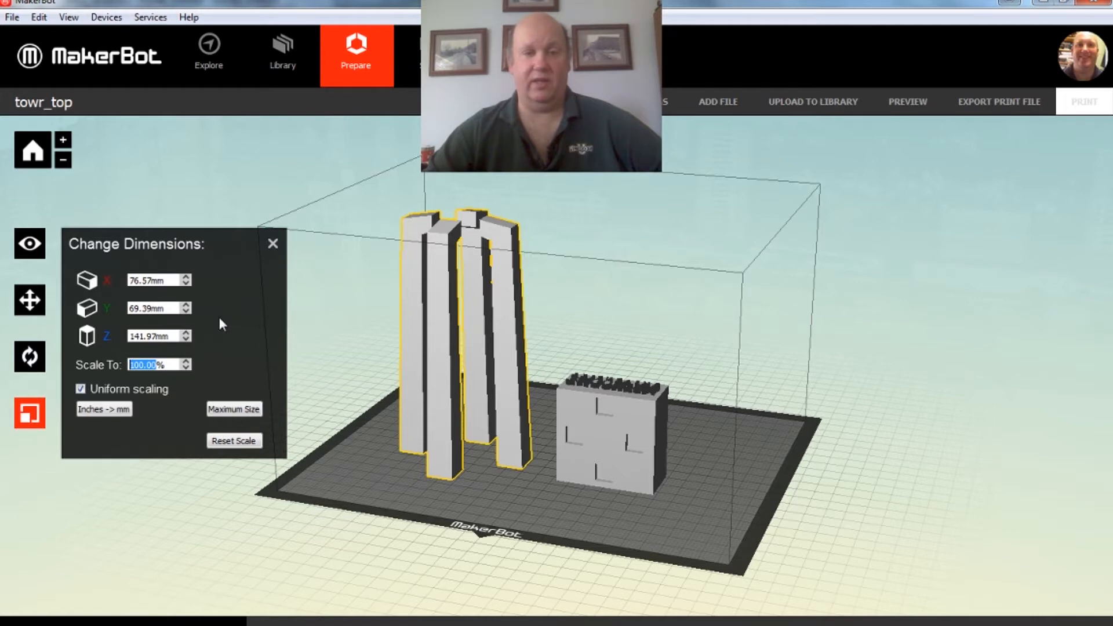
Scale the lettered base uniformly to 157%
{"action": "left_click", "coordinate": [605, 439]}
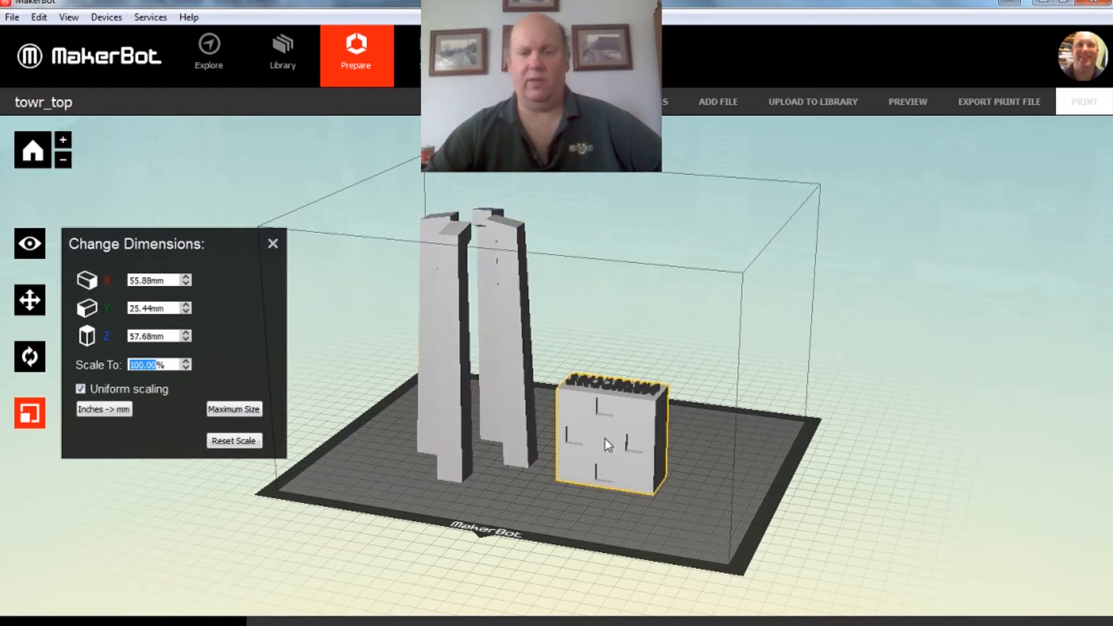
{"action": "left_click", "coordinate": [145, 366]}
{"action": "left_click_drag", "start_coordinate": [137, 364], "coordinate": [144, 364]}
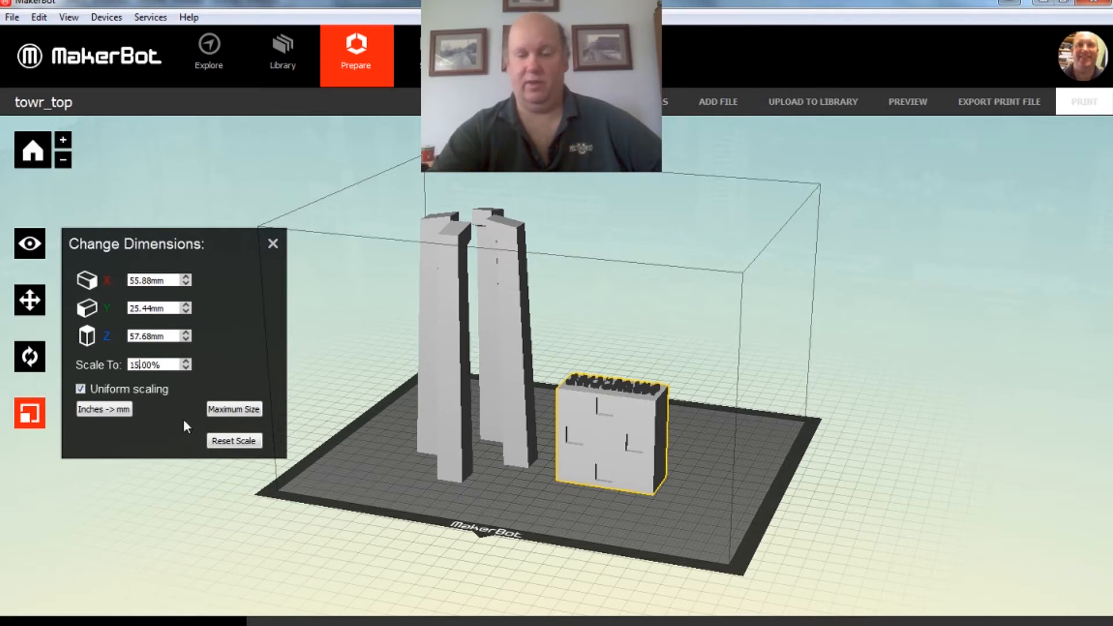
{"action": "type", "text": "57"}
{"action": "key", "text": "Return"}
Separate the enlarged parts, moving the pillars farther toward the platform's -X side and the base to about X 56 mm, Y -17 mm
{"action": "key", "text": "m"}
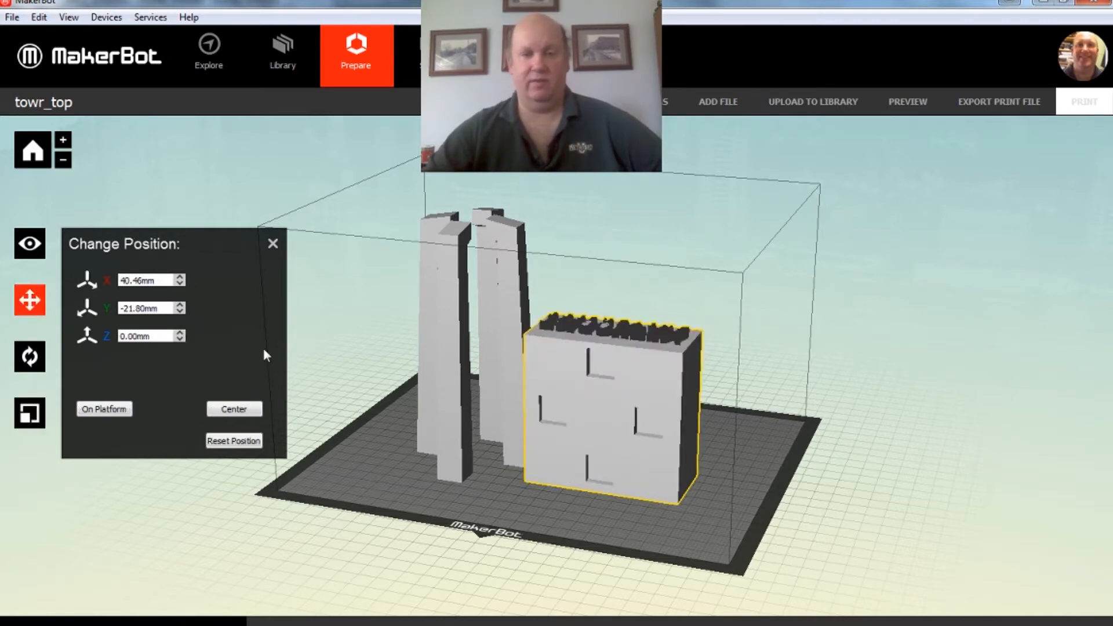
{"action": "left_click_drag", "start_coordinate": [594, 431], "coordinate": [630, 387]}
{"action": "left_click", "coordinate": [452, 401]}
{"action": "left_click_drag", "start_coordinate": [452, 401], "coordinate": [416, 383]}
{"action": "left_click", "coordinate": [617, 416], "text": "shift"}
{"action": "left_click_drag", "start_coordinate": [617, 415], "coordinate": [603, 468]}
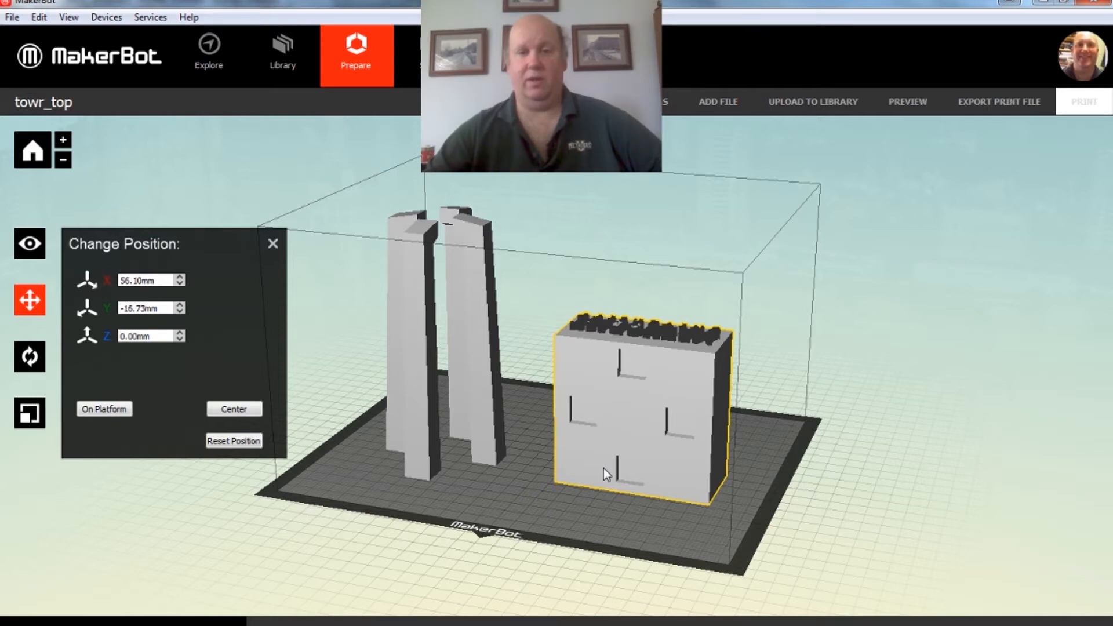
{"action": "left_click", "coordinate": [273, 244]}
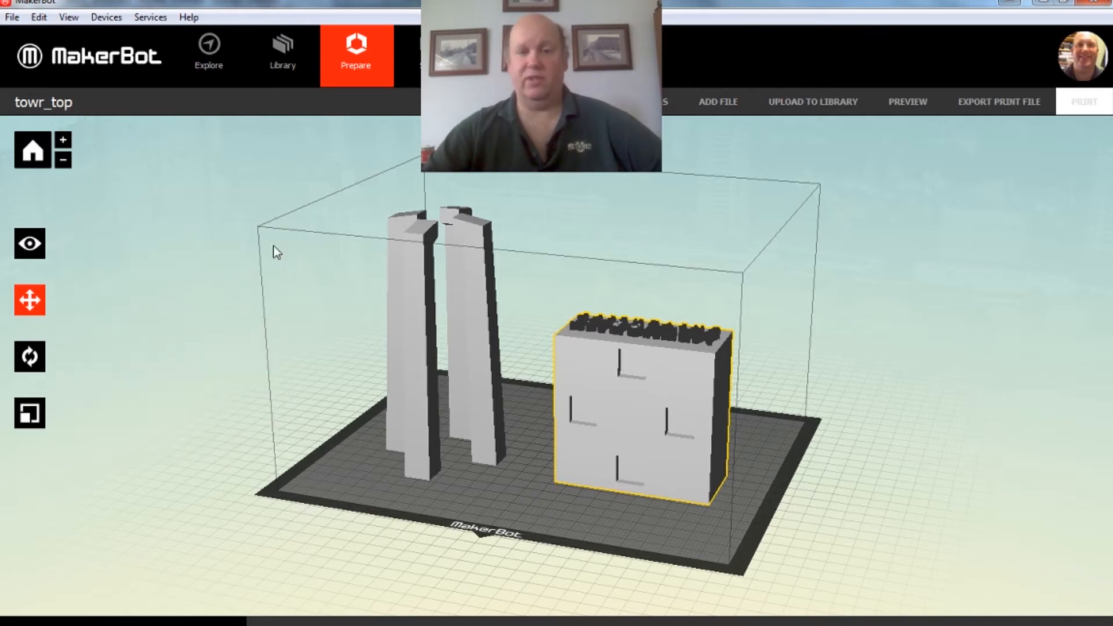
{"action": "left_click", "coordinate": [431, 383], "text": "shift"}
{"action": "left_click", "coordinate": [430, 383], "text": "shift"}
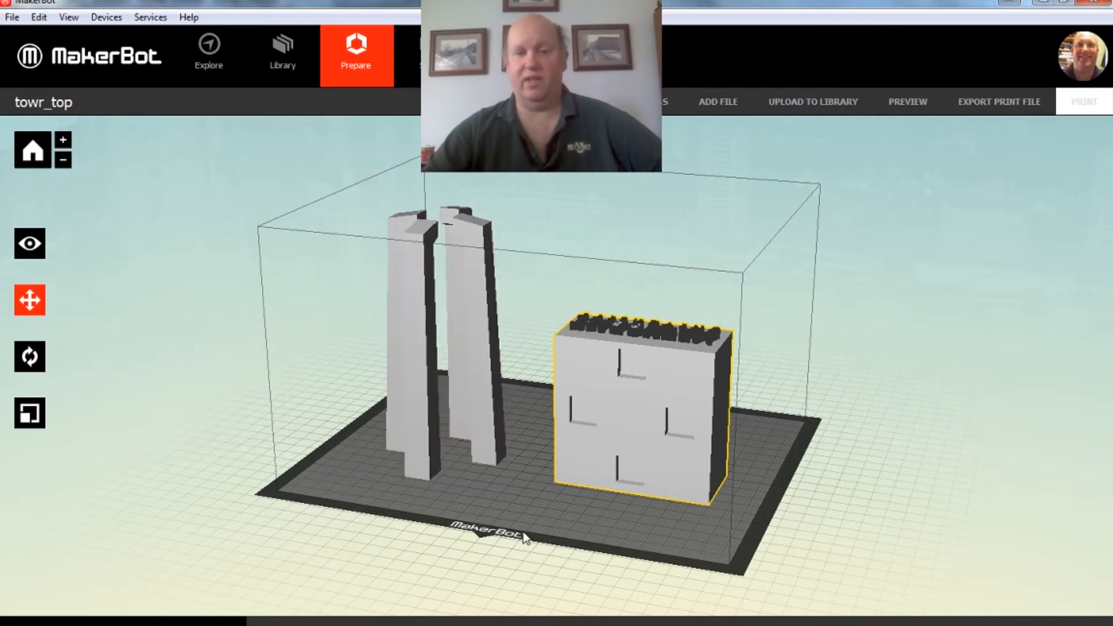
Save the two-part build plate layout to the Desktop as towr.thing
{"action": "left_click", "coordinate": [12, 16]}
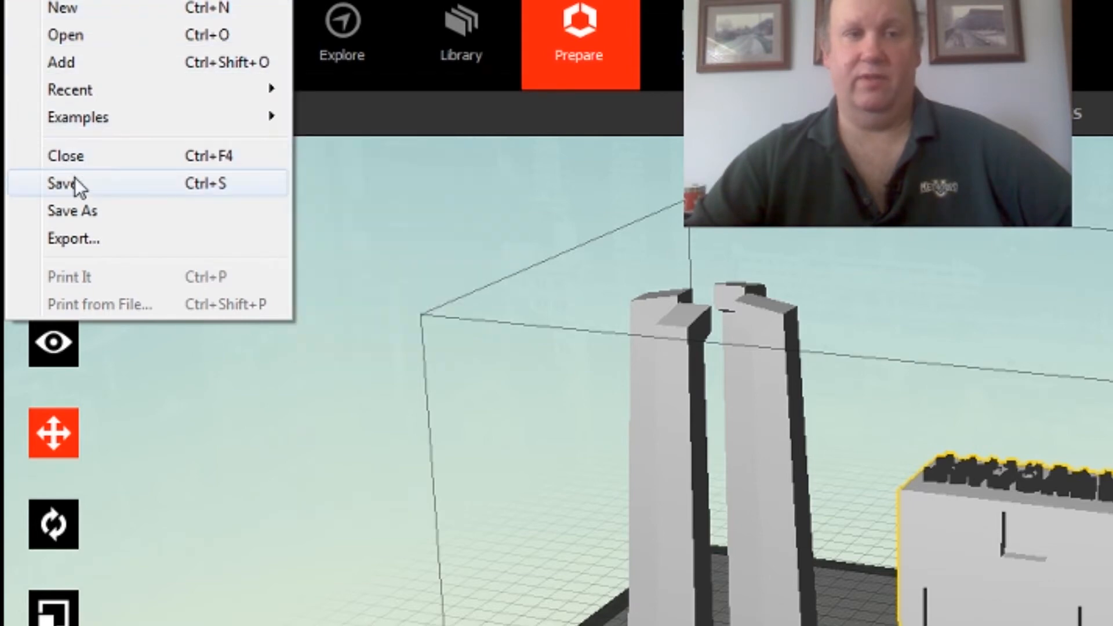
{"action": "left_click", "coordinate": [75, 182]}
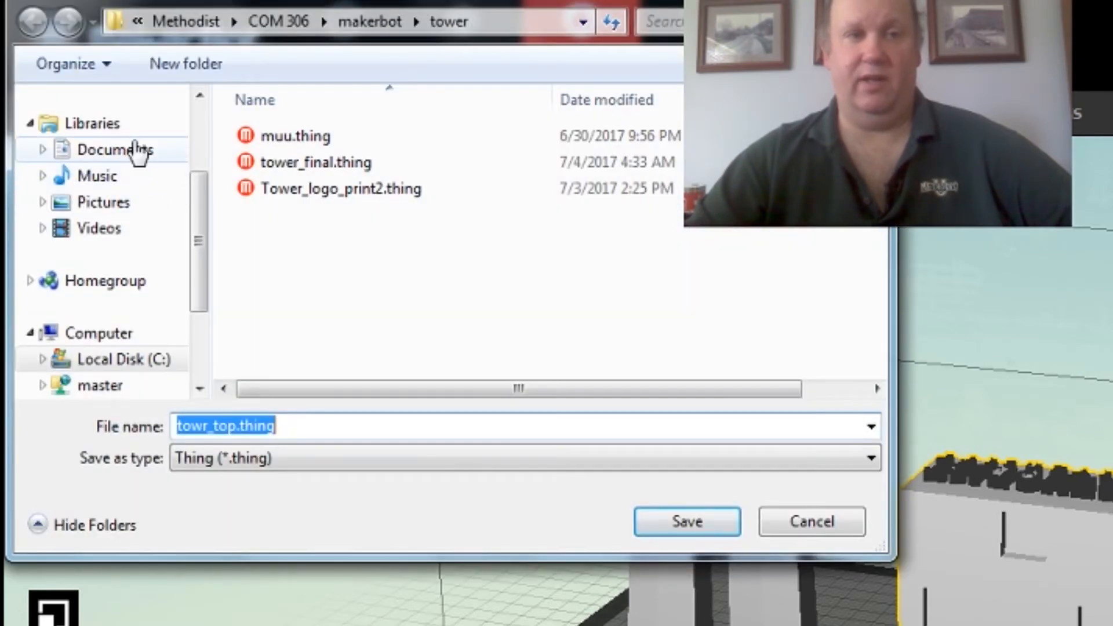
{"action": "left_click_drag", "start_coordinate": [204, 278], "coordinate": [209, 184]}
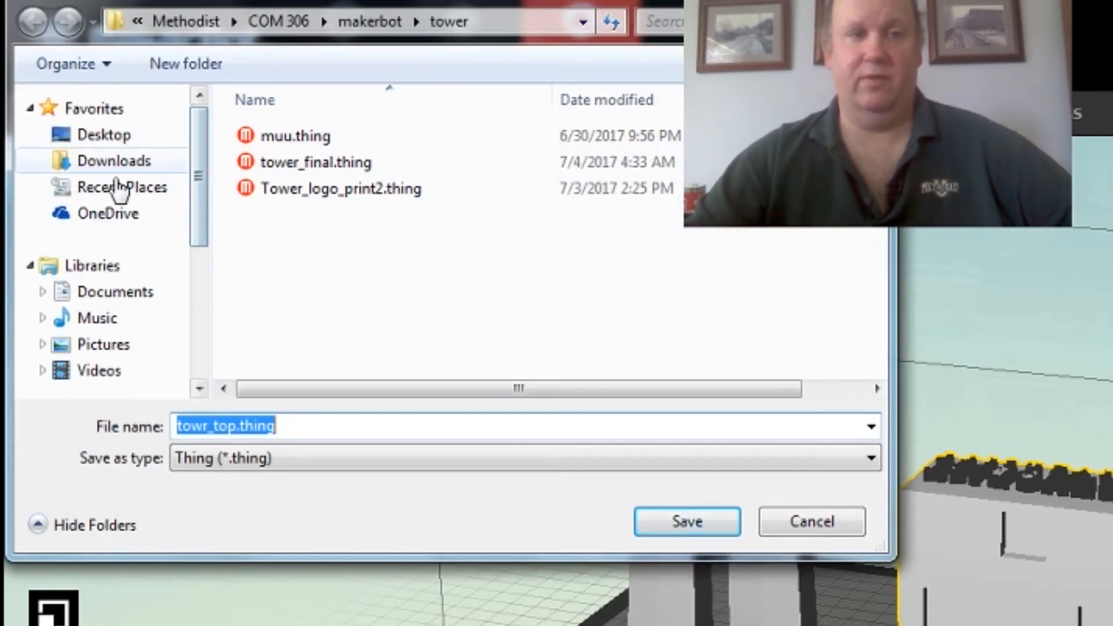
{"action": "left_click", "coordinate": [104, 135]}
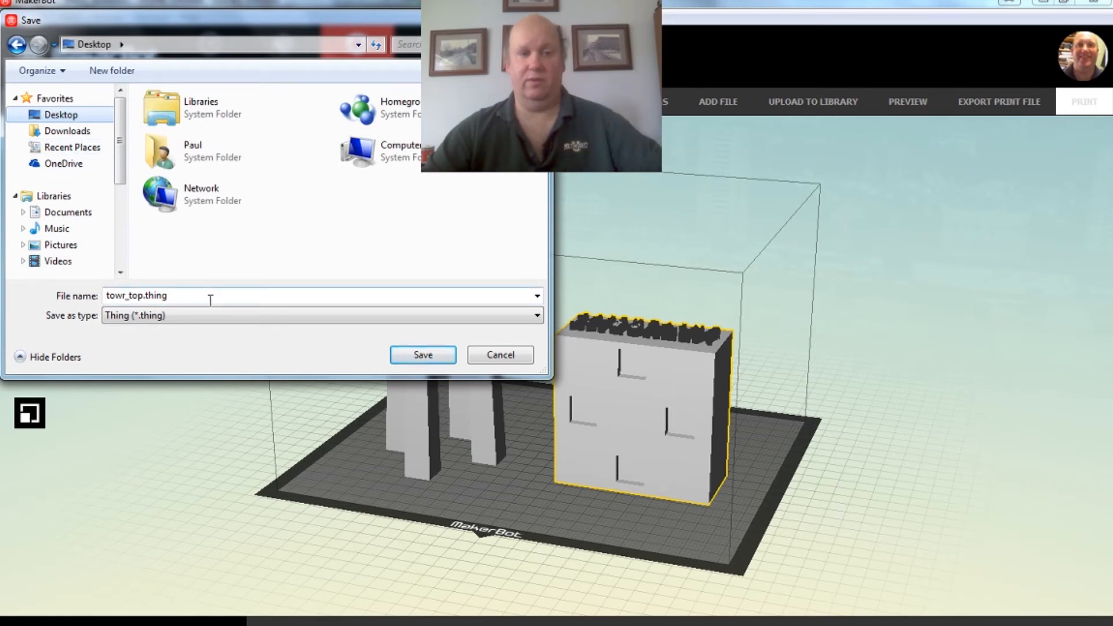
{"action": "left_click", "coordinate": [210, 300]}
{"action": "left_click", "coordinate": [210, 299]}
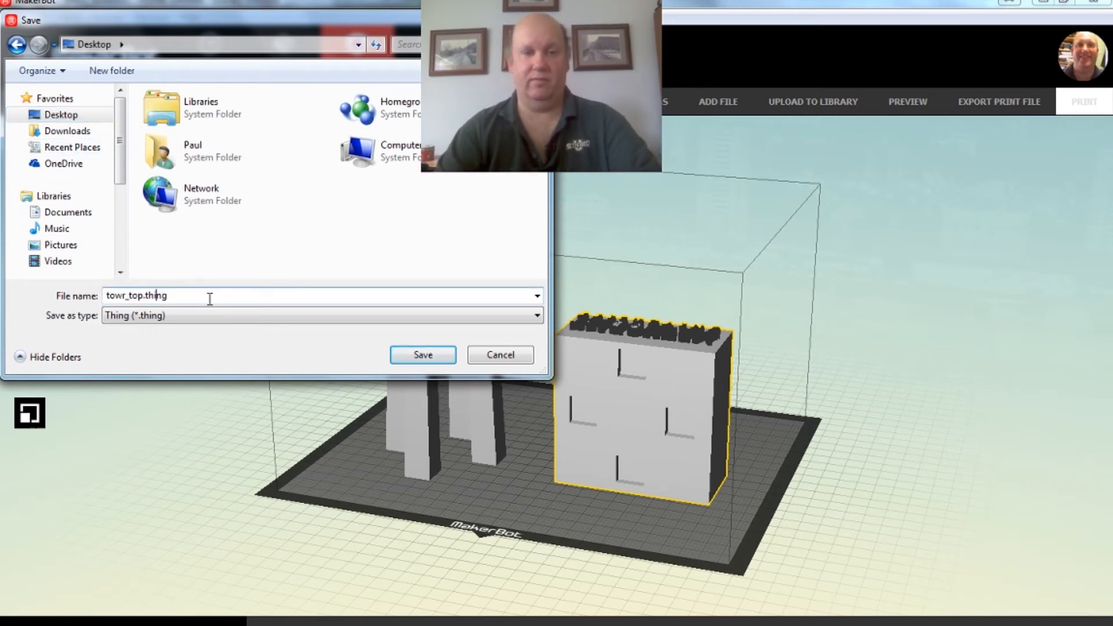
{"action": "key", "text": "Left"}
{"action": "key", "text": "Left"}
{"action": "key", "text": "BackSpace"}
{"action": "key", "text": "BackSpace"}
{"action": "key", "text": "BackSpace"}
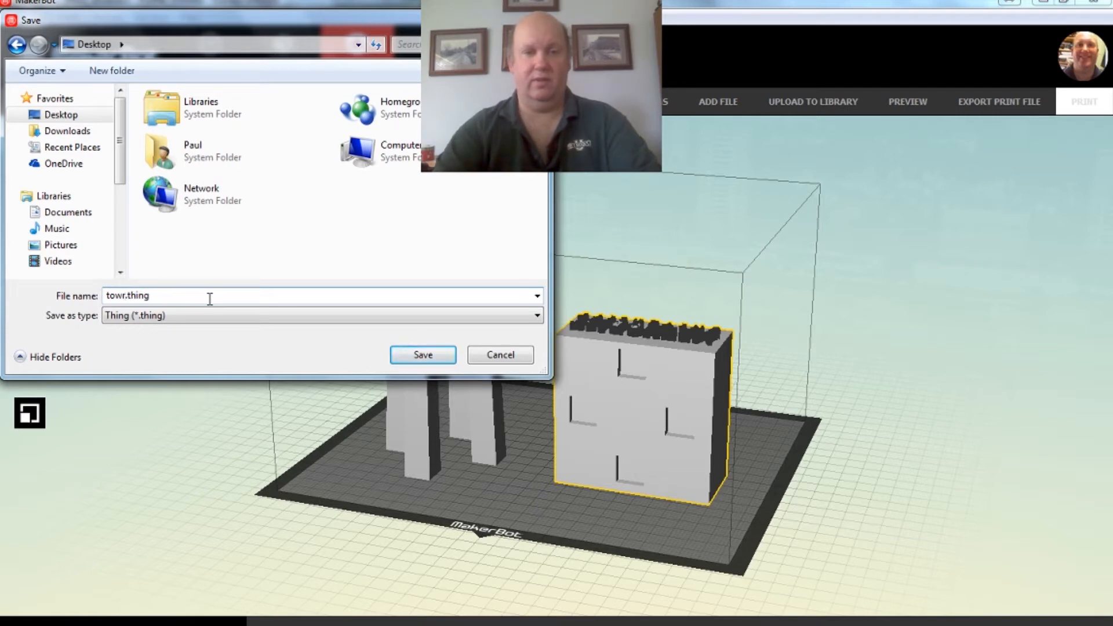
{"action": "key", "text": "Return"}
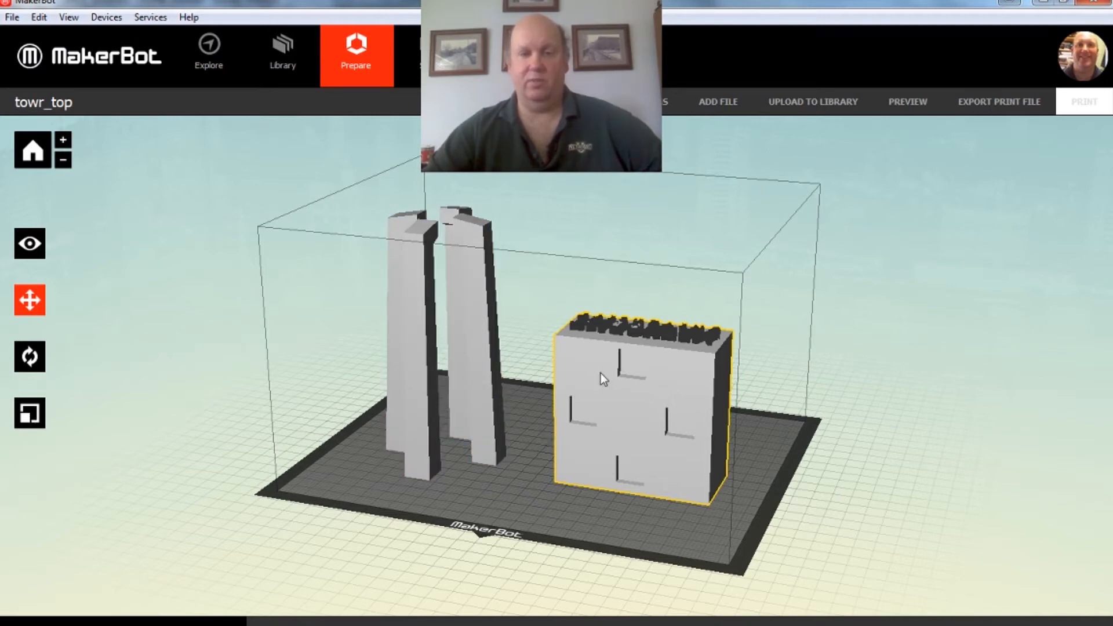
Delete the lettered base from the build plate, keeping only the pillars
{"action": "left_click", "coordinate": [473, 378]}
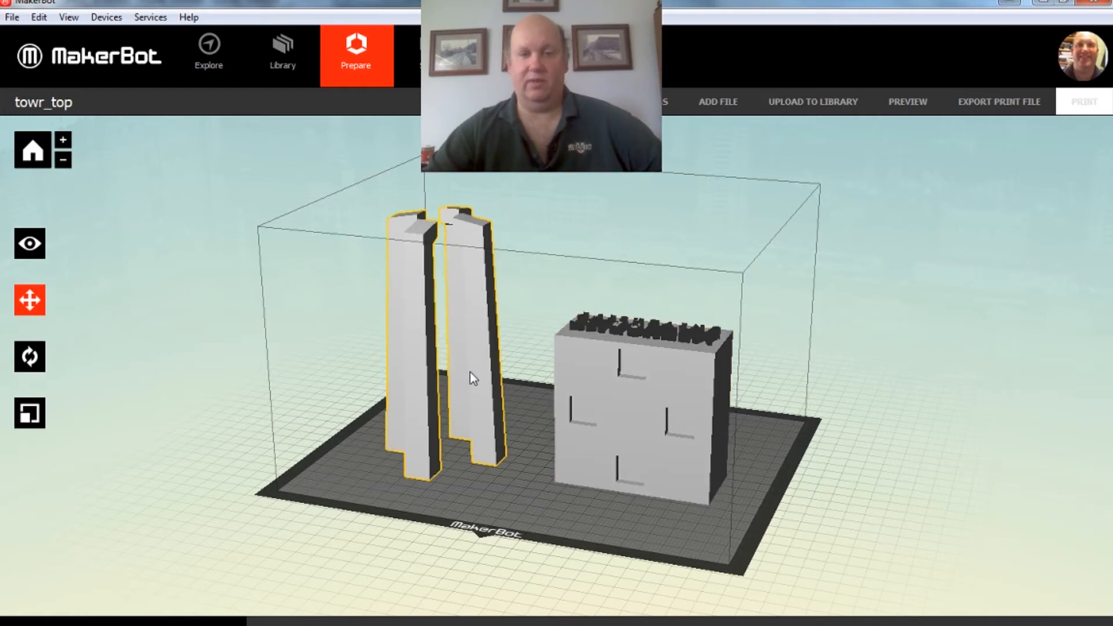
{"action": "left_click", "coordinate": [615, 387]}
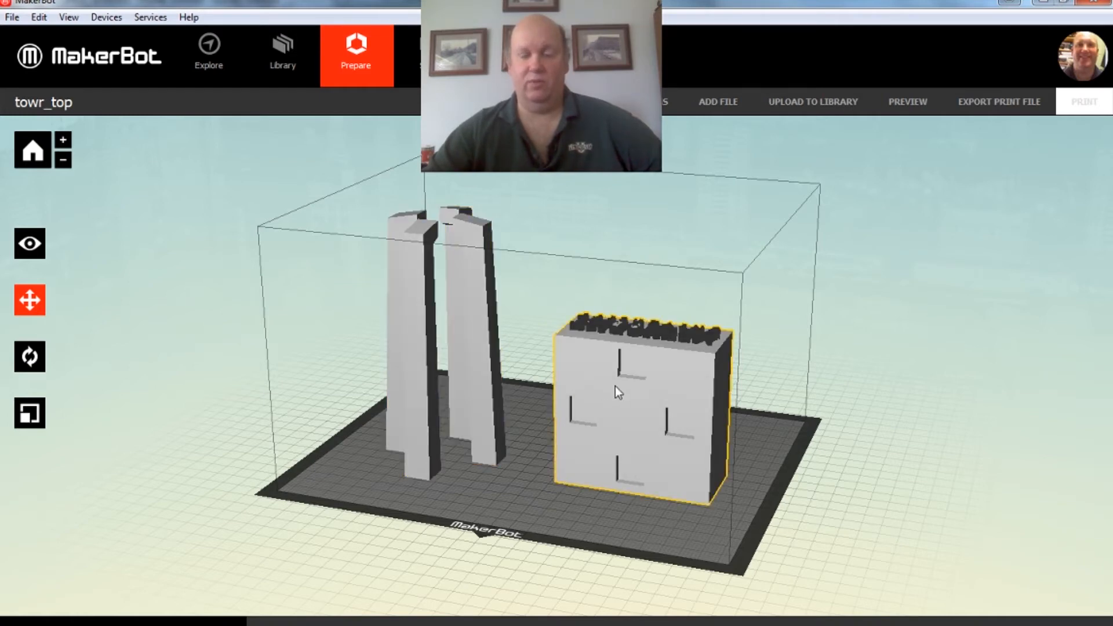
{"action": "key", "text": "Delete"}
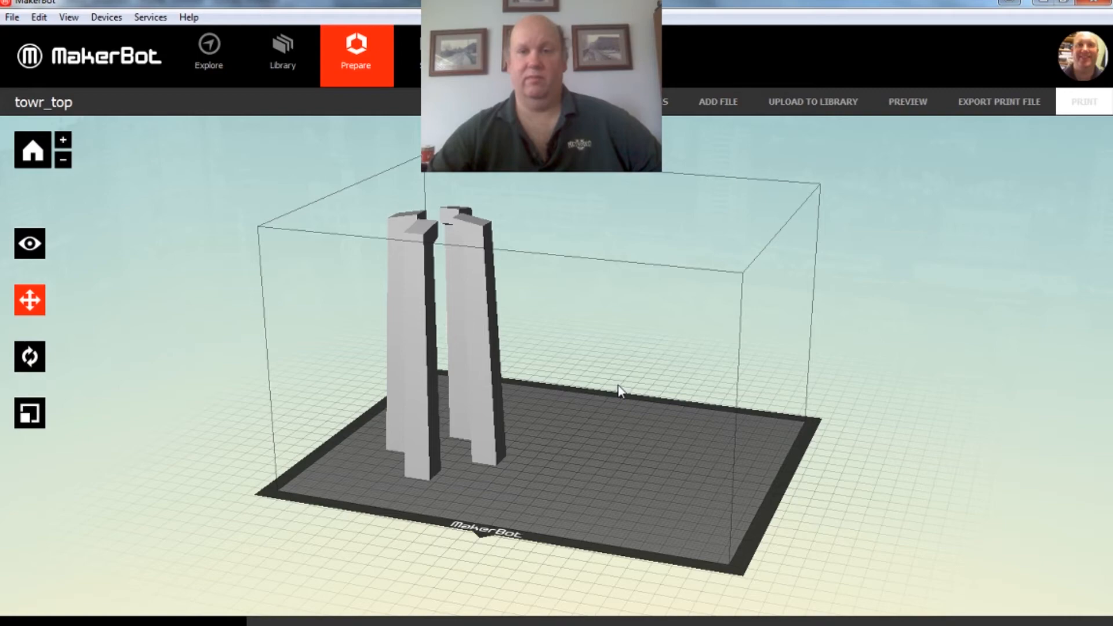
Generate the pillars' print preview and export the print file to the Desktop as towr_top_print.makerbot
{"action": "left_click", "coordinate": [908, 105]}
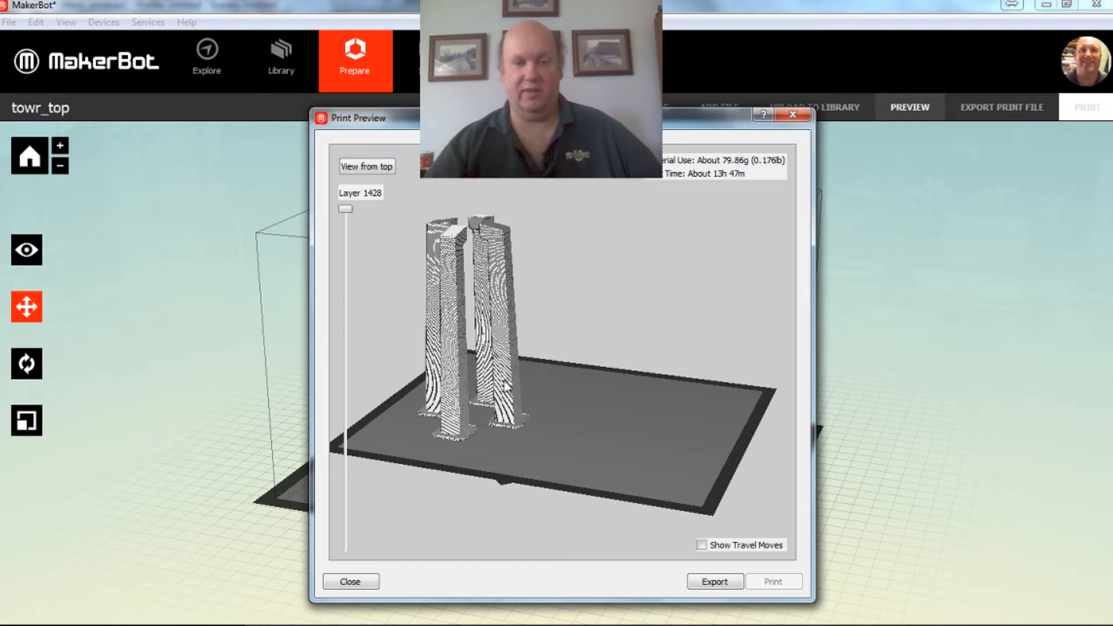
{"action": "left_click", "coordinate": [715, 581]}
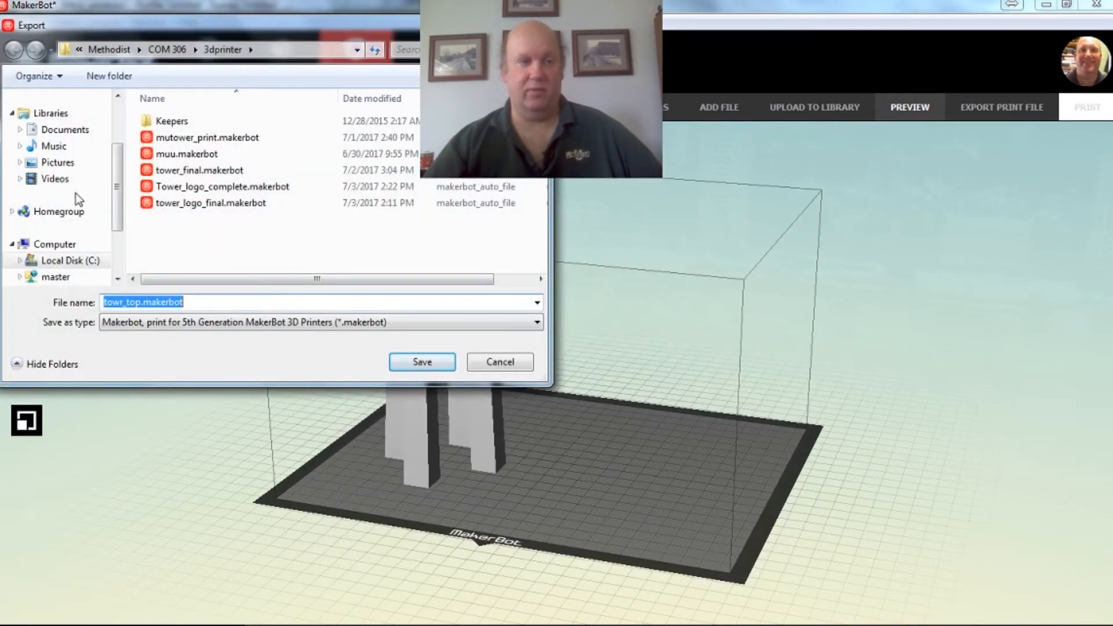
{"action": "left_click", "coordinate": [124, 170]}
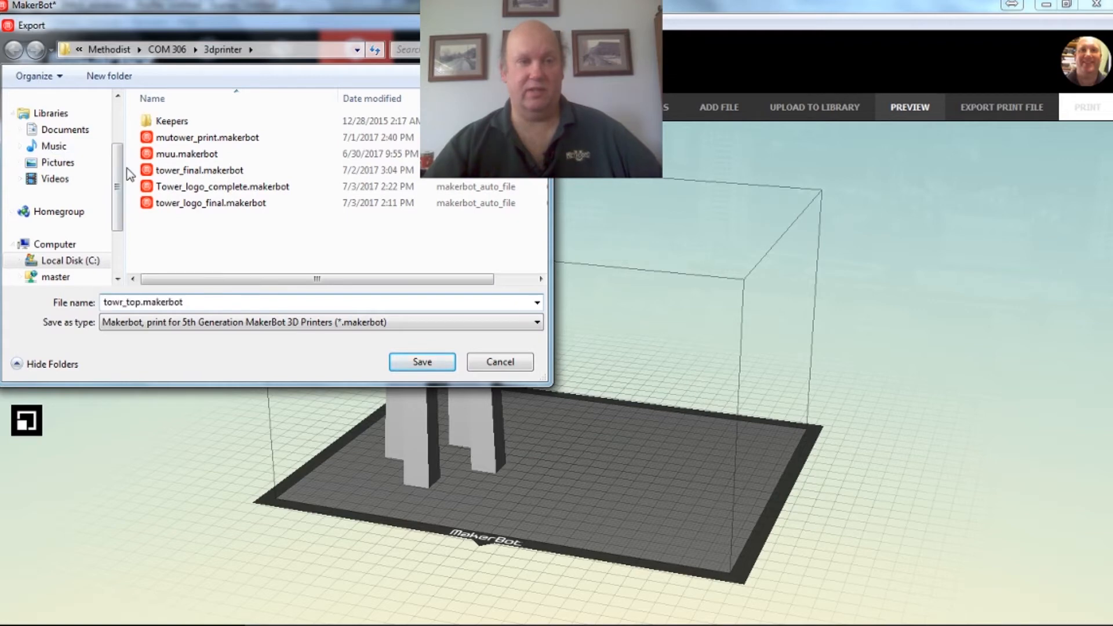
{"action": "scroll", "coordinate": [70, 174], "scroll_direction": "up", "scroll_amount": 3}
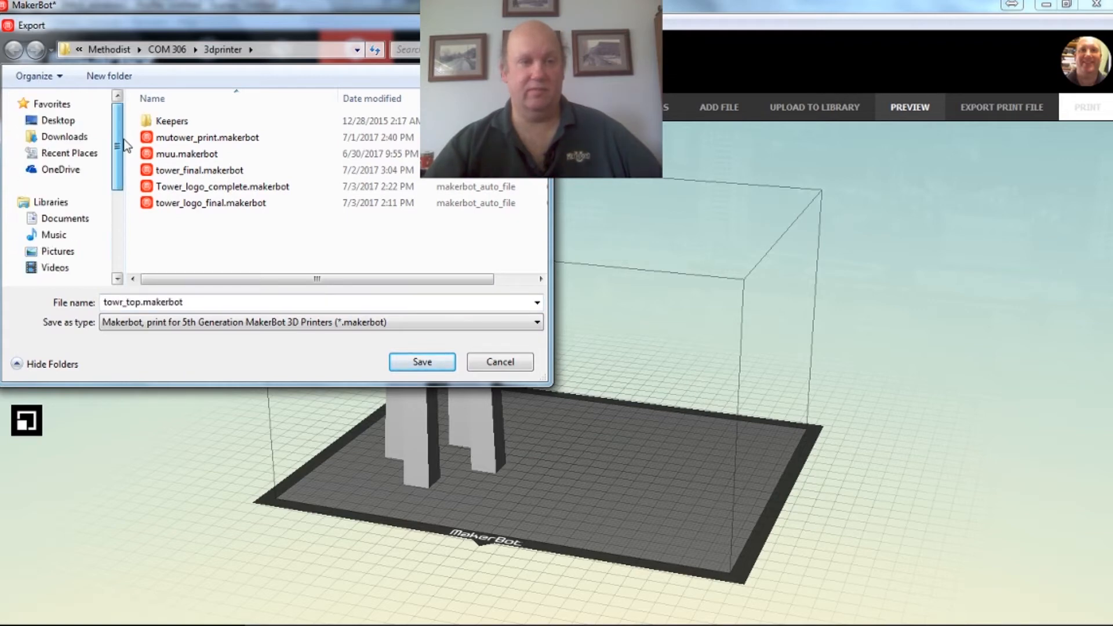
{"action": "left_click", "coordinate": [58, 120]}
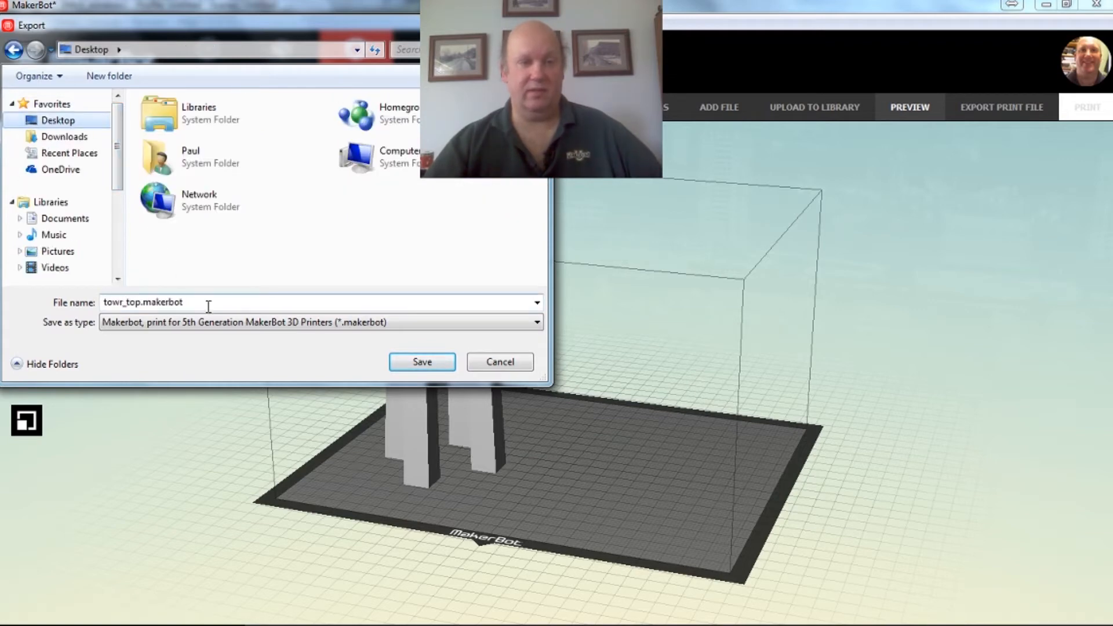
{"action": "left_click", "coordinate": [148, 304]}
{"action": "key", "text": "End"}
{"action": "key", "text": "BackSpace"}
{"action": "key", "text": "BackSpace"}
{"action": "key", "text": "BackSpace"}
{"action": "key", "text": "BackSpace"}
{"action": "key", "text": "BackSpace"}
{"action": "key", "text": "BackSpace"}
{"action": "key", "text": "BackSpace"}
{"action": "key", "text": "BackSpace"}
{"action": "key", "text": "BackSpace"}
{"action": "key", "text": "BackSpace"}
{"action": "key", "text": "BackSpace"}
{"action": "key", "text": "BackSpace"}
{"action": "key", "text": "BackSpace"}
{"action": "key", "text": "BackSpace"}
{"action": "key", "text": "BackSpace"}
{"action": "key", "text": "BackSpace"}
{"action": "key", "text": "BackSpace"}
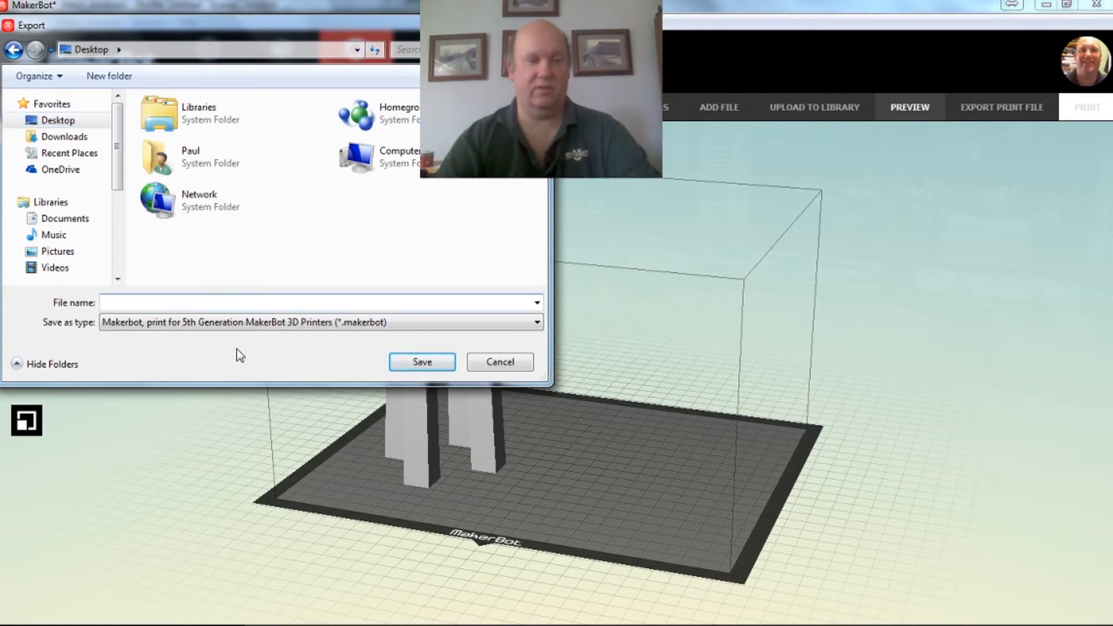
{"action": "type", "text": "towr_top.makerbot"}
{"action": "type", "text": "_print.makerbot"}
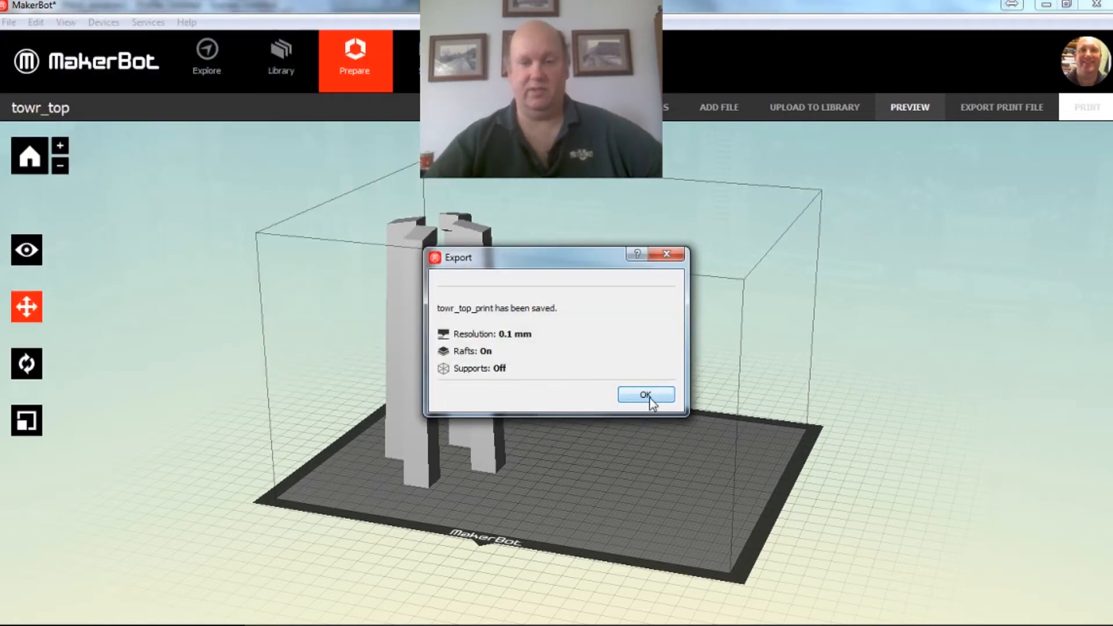
{"action": "left_click", "coordinate": [649, 395]}
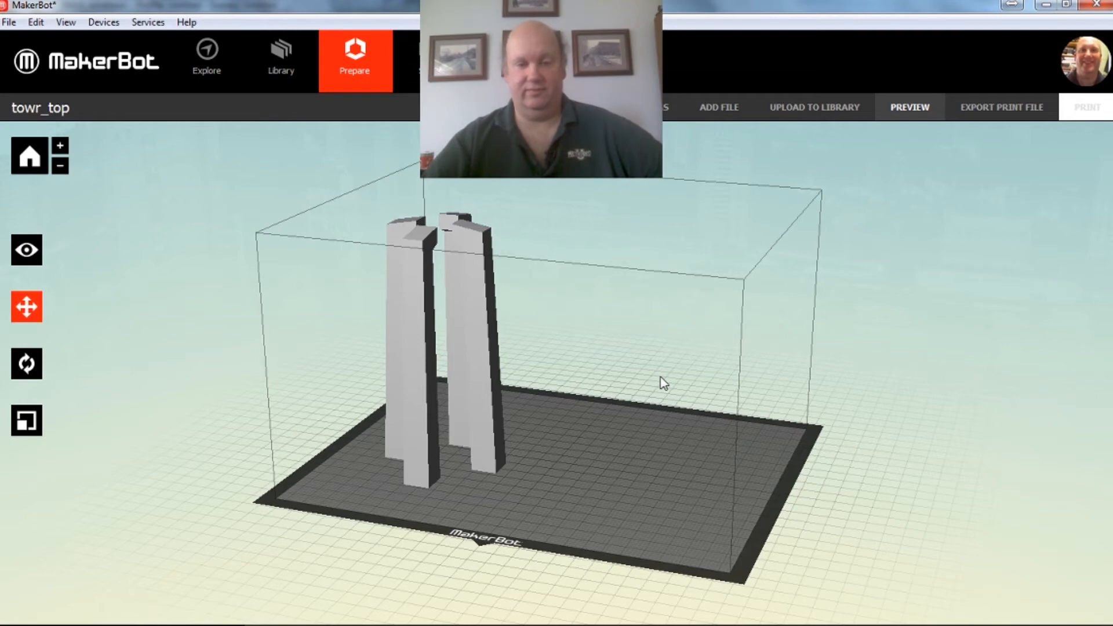
Bring the lettered base back onto the build plate and remove the pillars
{"action": "left_click", "coordinate": [485, 397]}
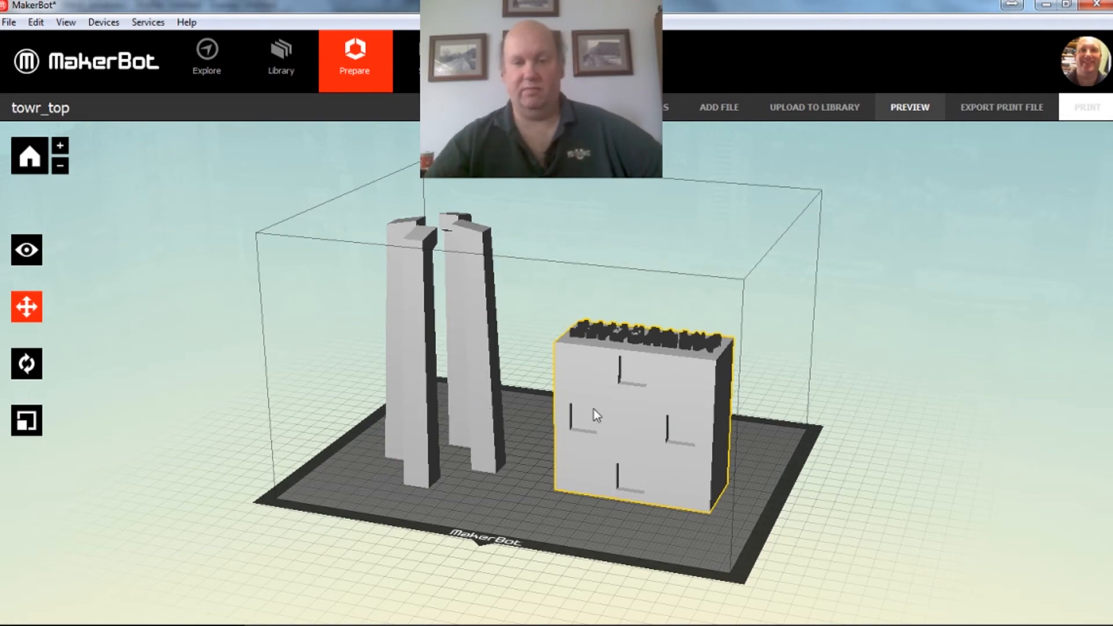
{"action": "left_click", "coordinate": [452, 394], "text": "shift"}
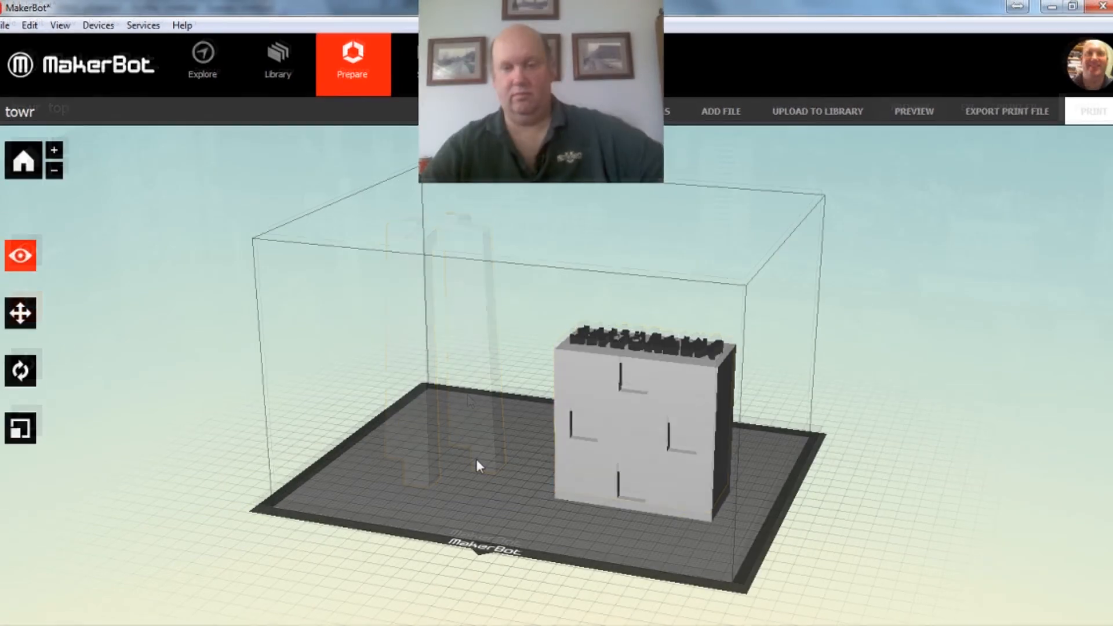
Move the lettered base toward the middle of the build plate
{"action": "left_click", "coordinate": [603, 459]}
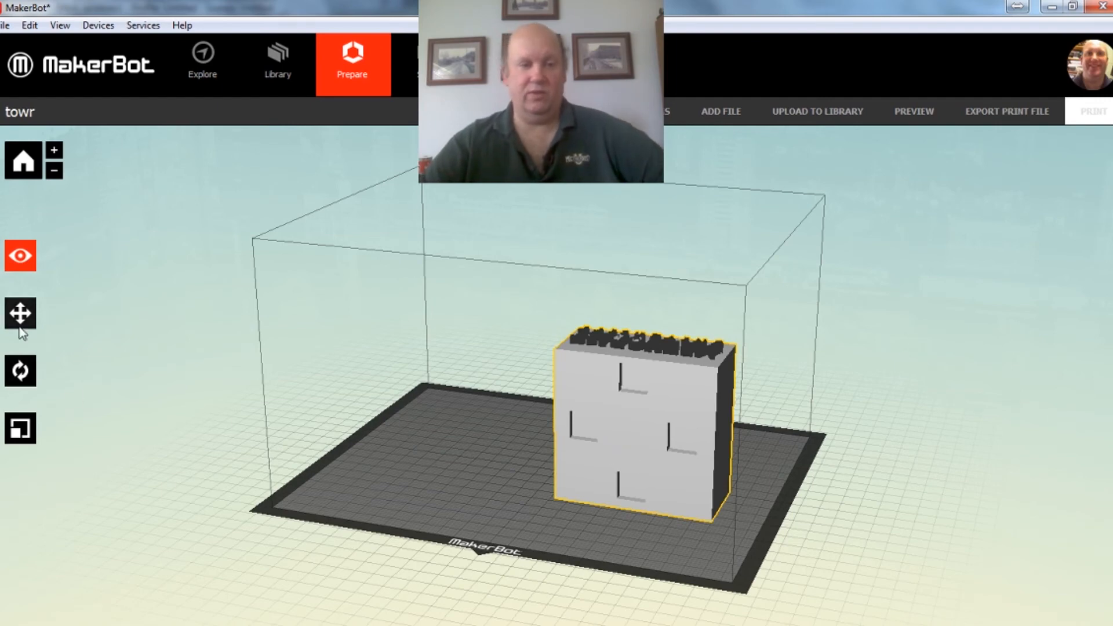
{"action": "left_click", "coordinate": [21, 316]}
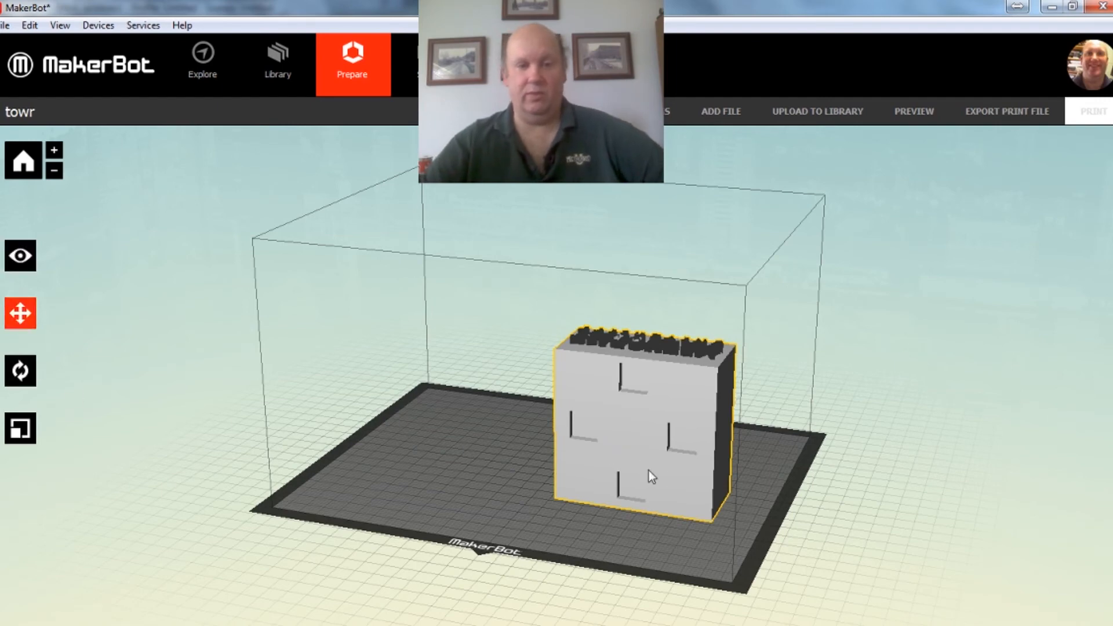
{"action": "left_click_drag", "start_coordinate": [672, 476], "coordinate": [565, 437]}
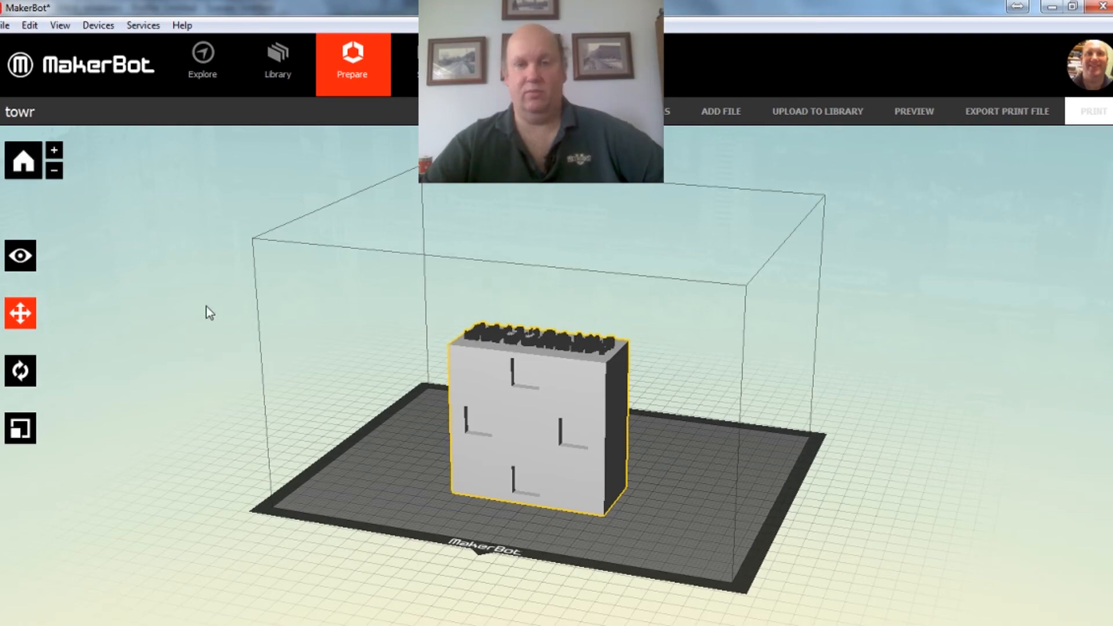
Generate the print preview of the lettered base and inspect the sliced model
{"action": "left_click", "coordinate": [911, 113]}
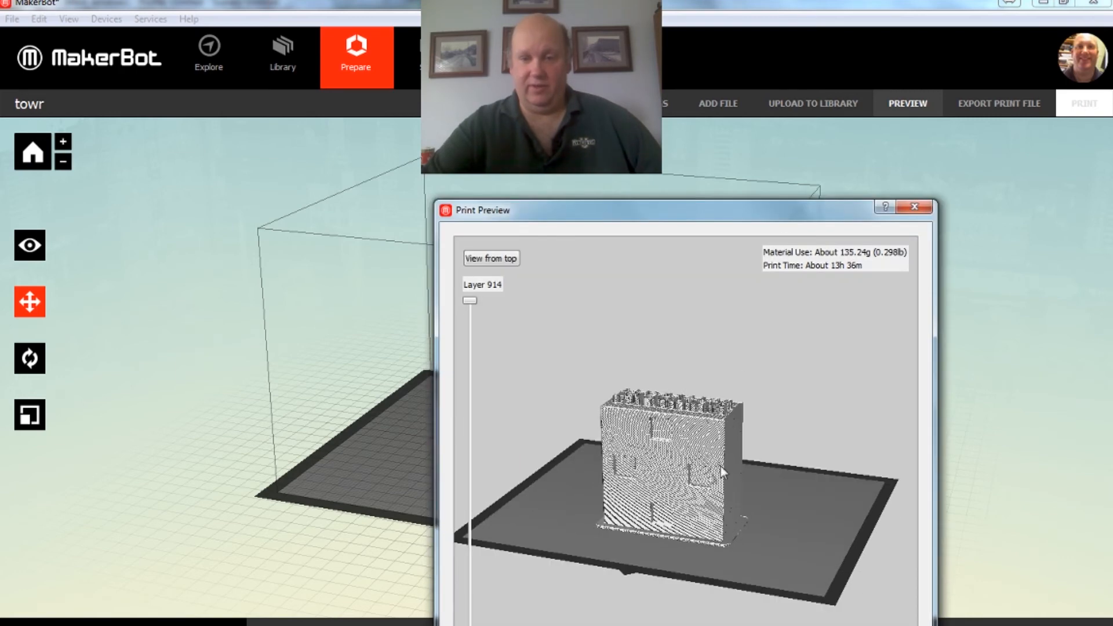
{"action": "scroll", "coordinate": [721, 467], "scroll_direction": "down", "scroll_amount": 2}
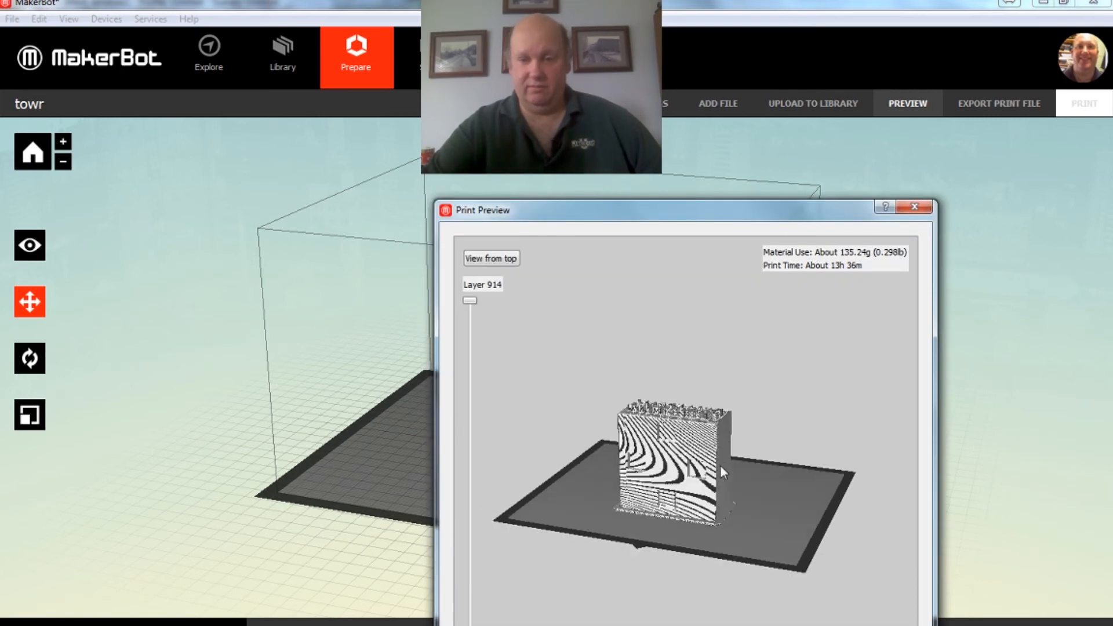
Examine the recesses in the sliced base's walls and the raised lettering on its top face up close in the print preview
{"action": "scroll", "coordinate": [722, 467], "scroll_direction": "down", "scroll_amount": 2}
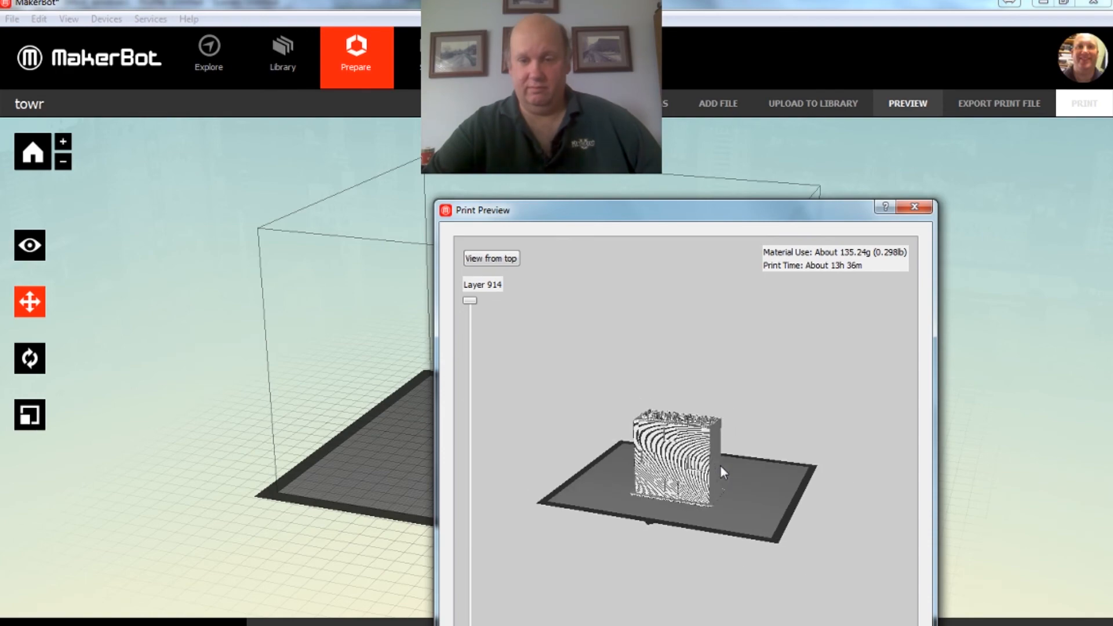
{"action": "scroll", "coordinate": [721, 466], "scroll_direction": "up", "scroll_amount": 5}
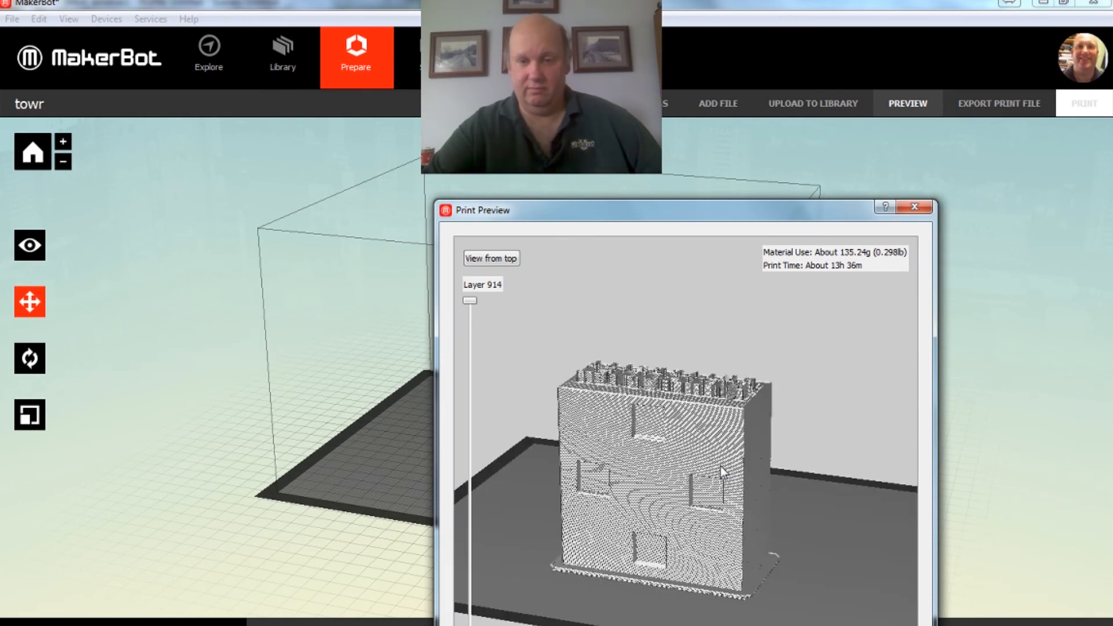
{"action": "scroll", "coordinate": [722, 466], "scroll_direction": "up", "scroll_amount": 3}
{"action": "scroll", "coordinate": [689, 401], "scroll_direction": "up", "scroll_amount": 5}
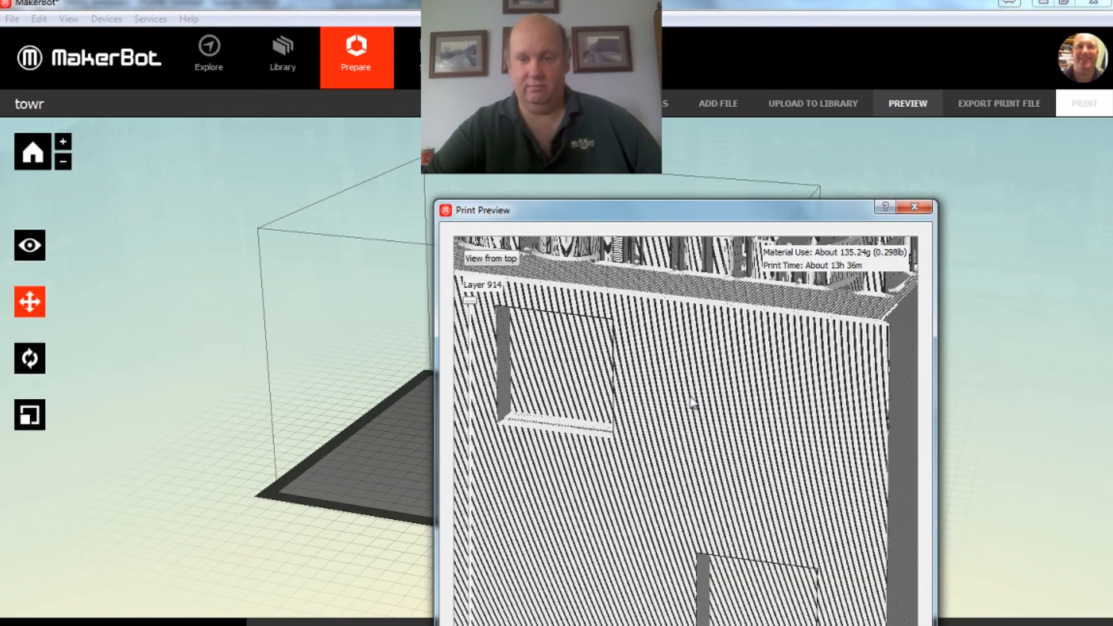
{"action": "scroll", "coordinate": [698, 478], "scroll_direction": "down", "scroll_amount": 5}
{"action": "scroll", "coordinate": [708, 515], "scroll_direction": "up", "scroll_amount": 3}
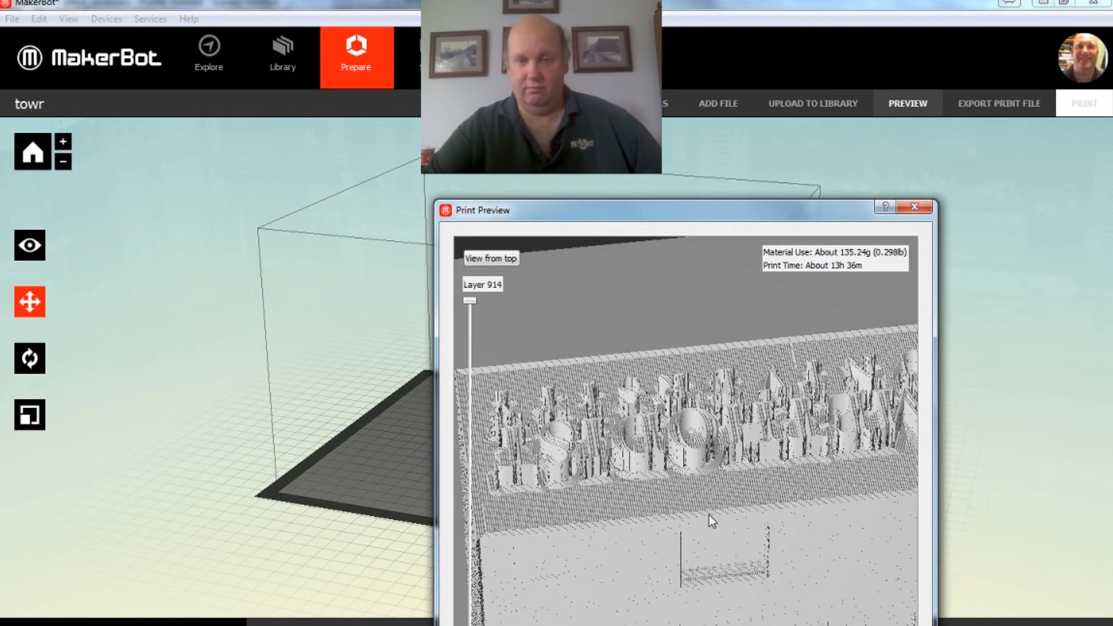
{"action": "scroll", "coordinate": [709, 517], "scroll_direction": "up", "scroll_amount": 3}
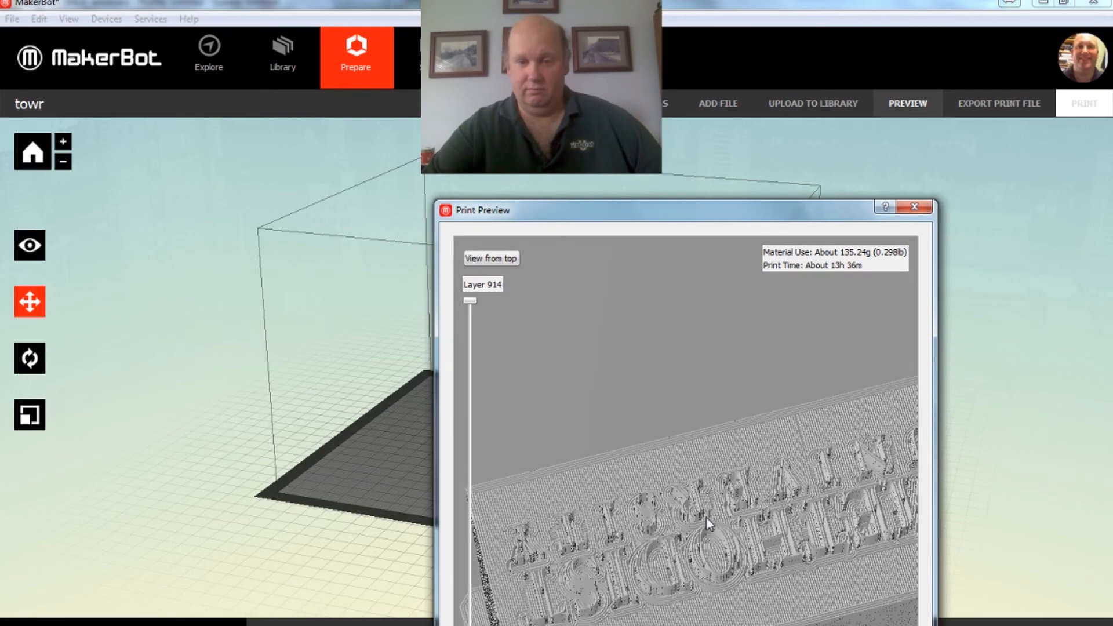
{"action": "left_click_drag", "start_coordinate": [706, 517], "coordinate": [670, 500]}
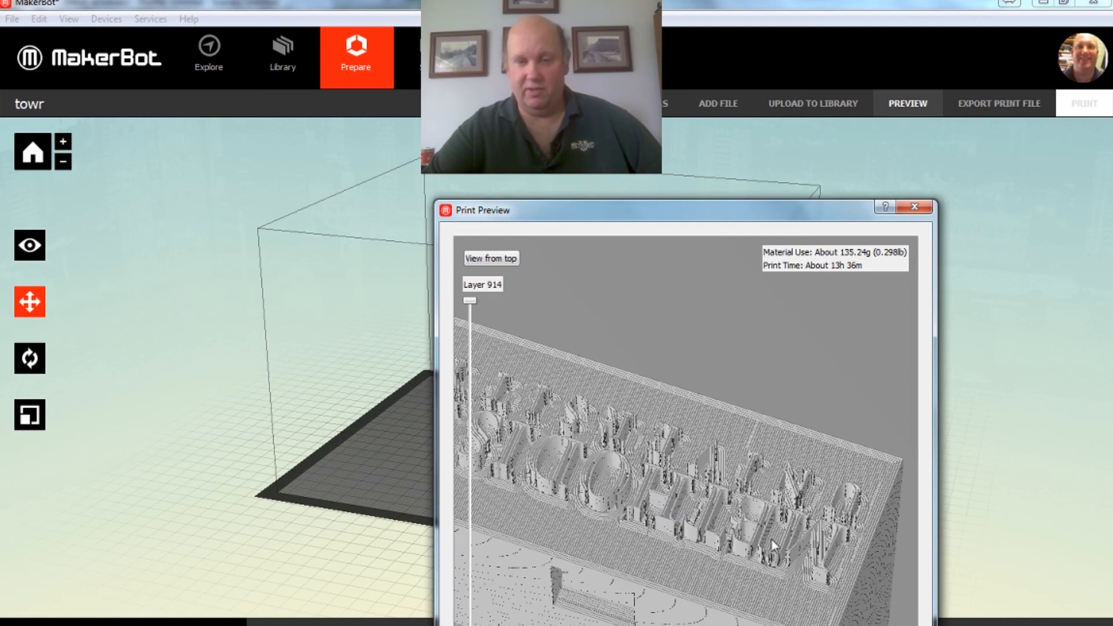
Export the lettered base's print file to the Desktop as towr_bot_print.makerbot
{"action": "left_click_drag", "start_coordinate": [756, 214], "coordinate": [763, 164]}
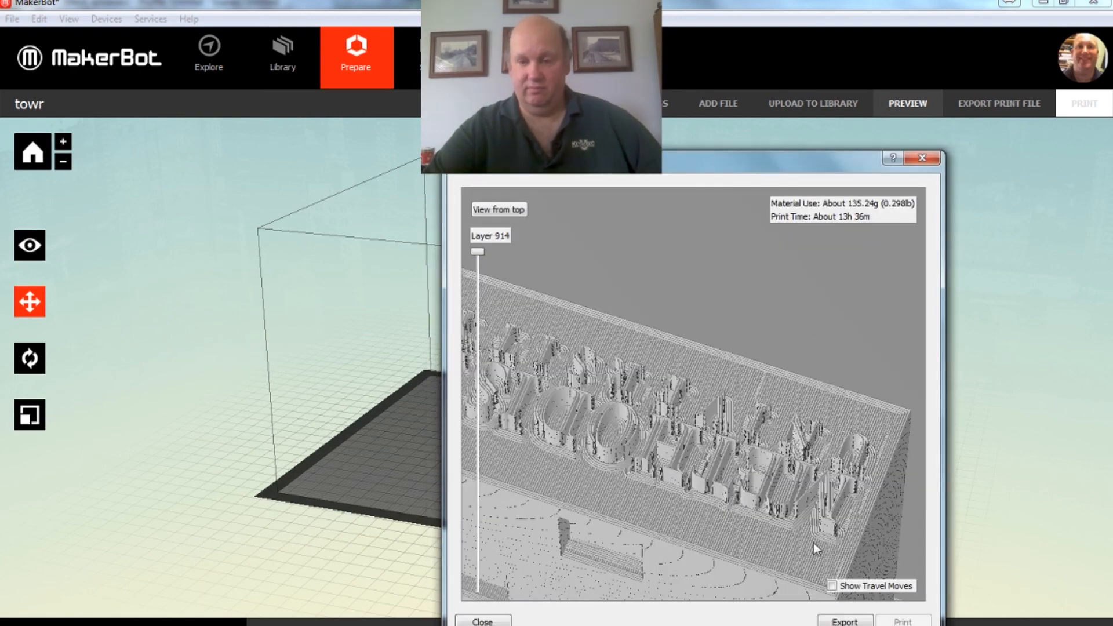
{"action": "left_click", "coordinate": [845, 621]}
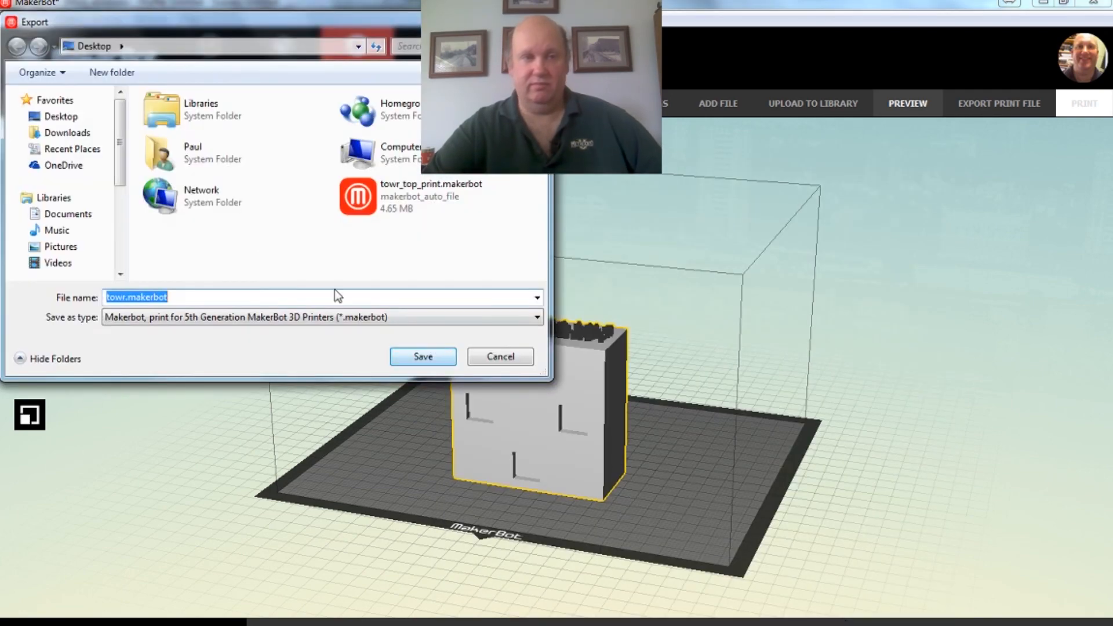
{"action": "left_click", "coordinate": [418, 196]}
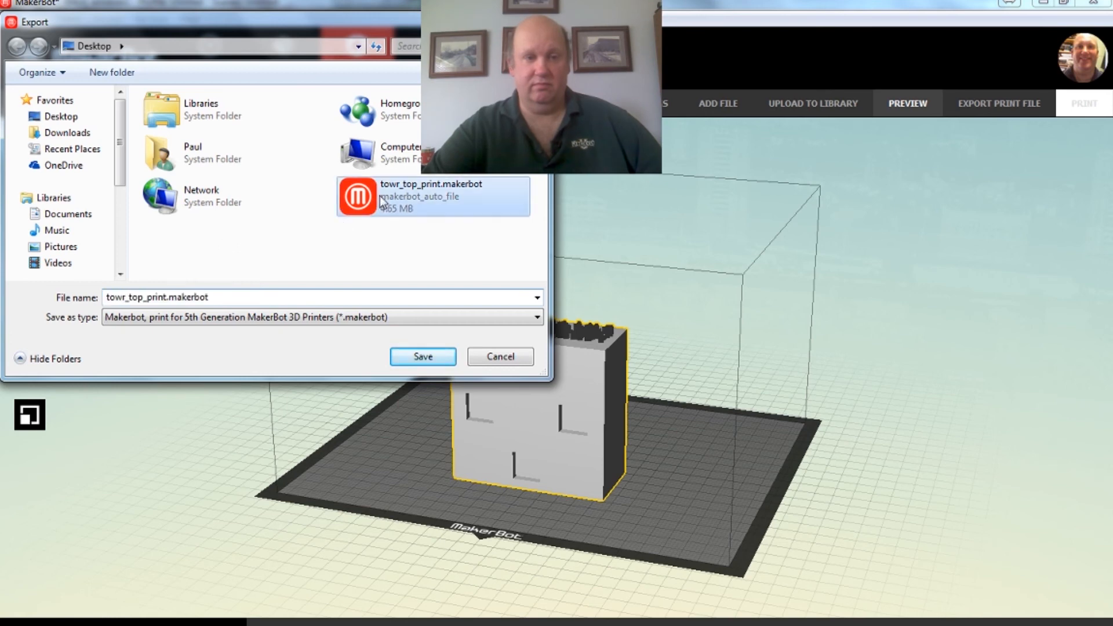
{"action": "left_click", "coordinate": [228, 299]}
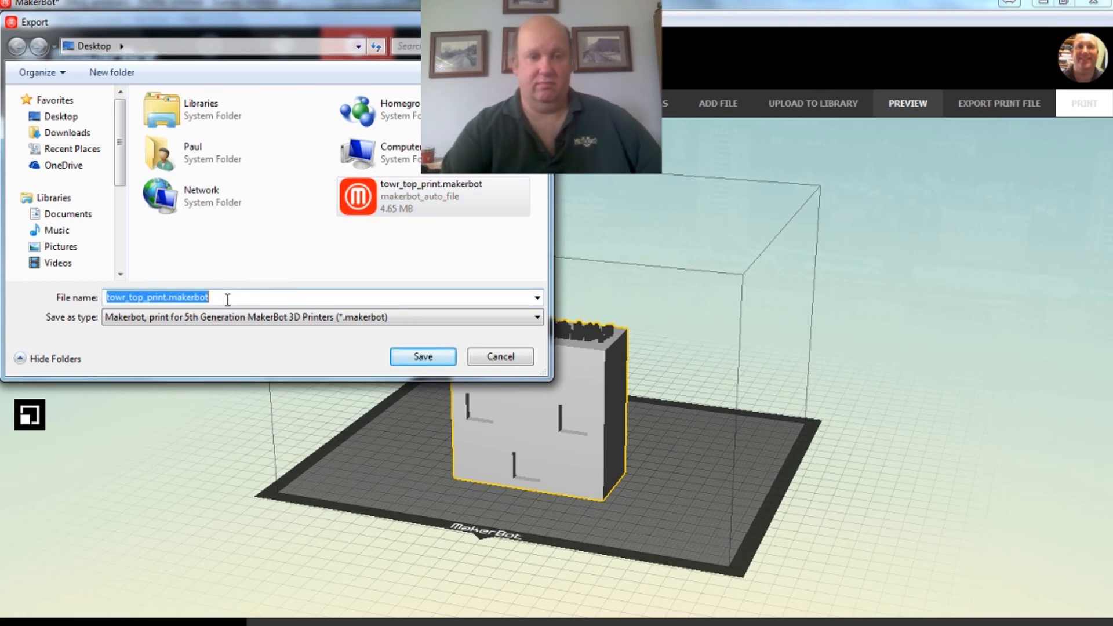
{"action": "left_click", "coordinate": [227, 300]}
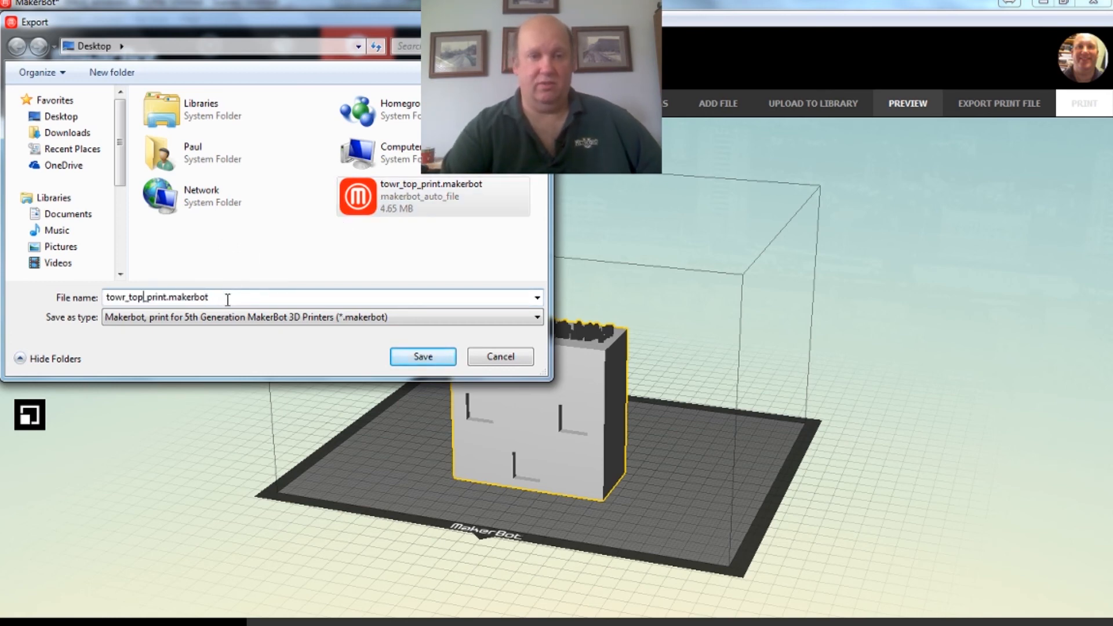
{"action": "key", "text": "Left"}
{"action": "key", "text": "Left"}
{"action": "key", "text": "Left"}
{"action": "key", "text": "Left"}
{"action": "key", "text": "Left"}
{"action": "key", "text": "Left"}
{"action": "key", "text": "Left"}
{"action": "key", "text": "Left"}
{"action": "key", "text": "Left"}
{"action": "key", "text": "Left"}
{"action": "key", "text": "Left"}
{"action": "key", "text": "Left"}
{"action": "key", "text": "Left"}
{"action": "key", "text": "Left"}
{"action": "key", "text": "Left"}
{"action": "key", "text": "BackSpace"}
{"action": "key", "text": "BackSpace"}
{"action": "key", "text": "BackSpace"}
{"action": "type", "text": "bot"}
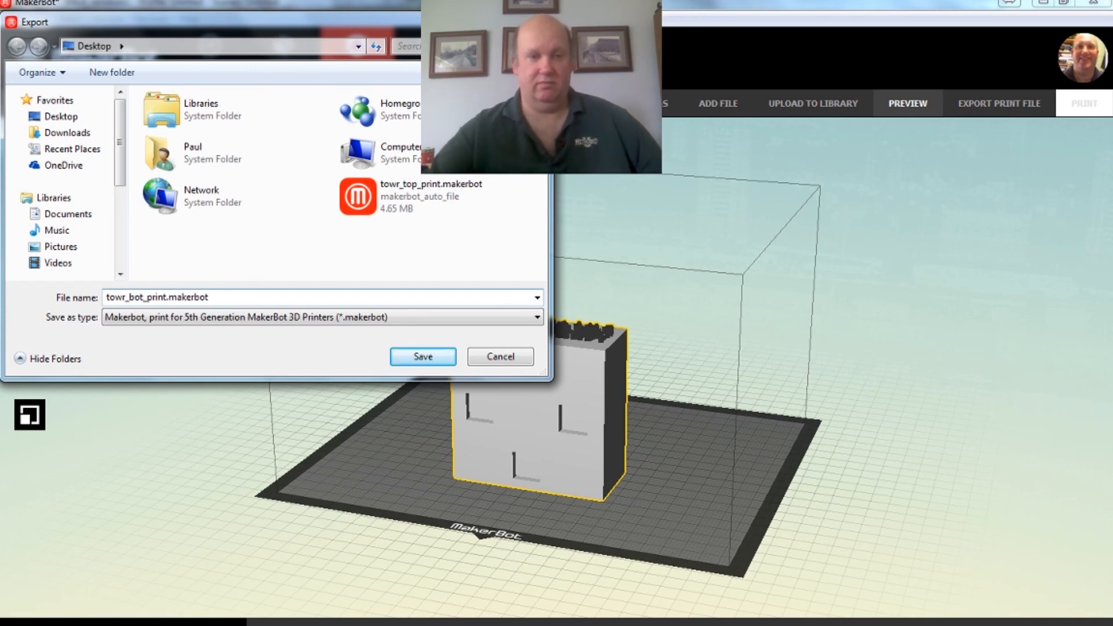
{"action": "left_click", "coordinate": [406, 361]}
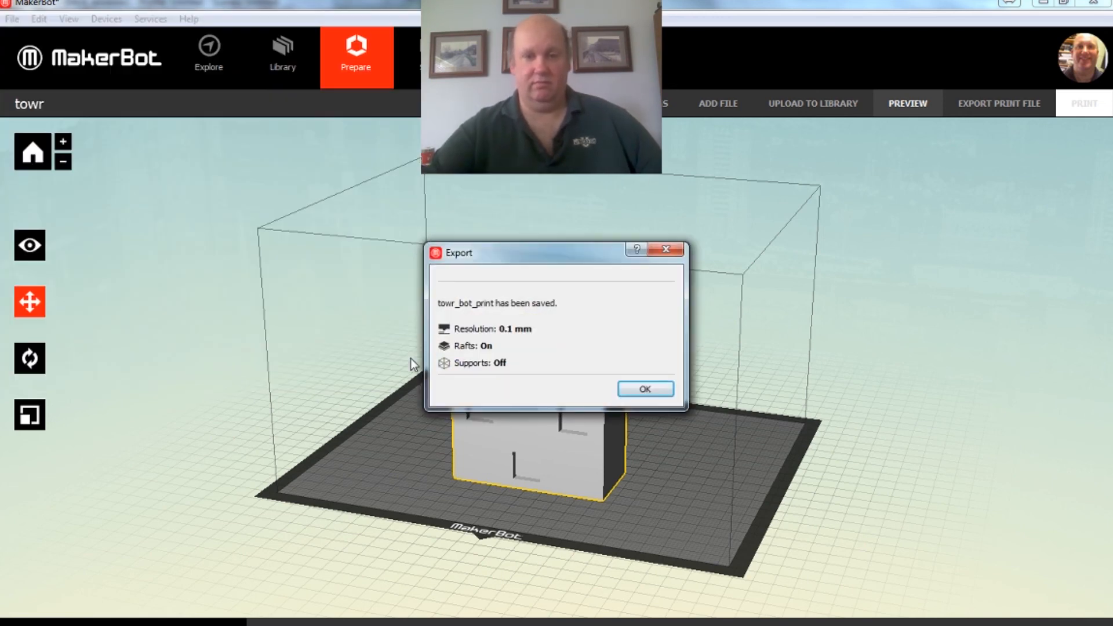
{"action": "left_click", "coordinate": [659, 394]}
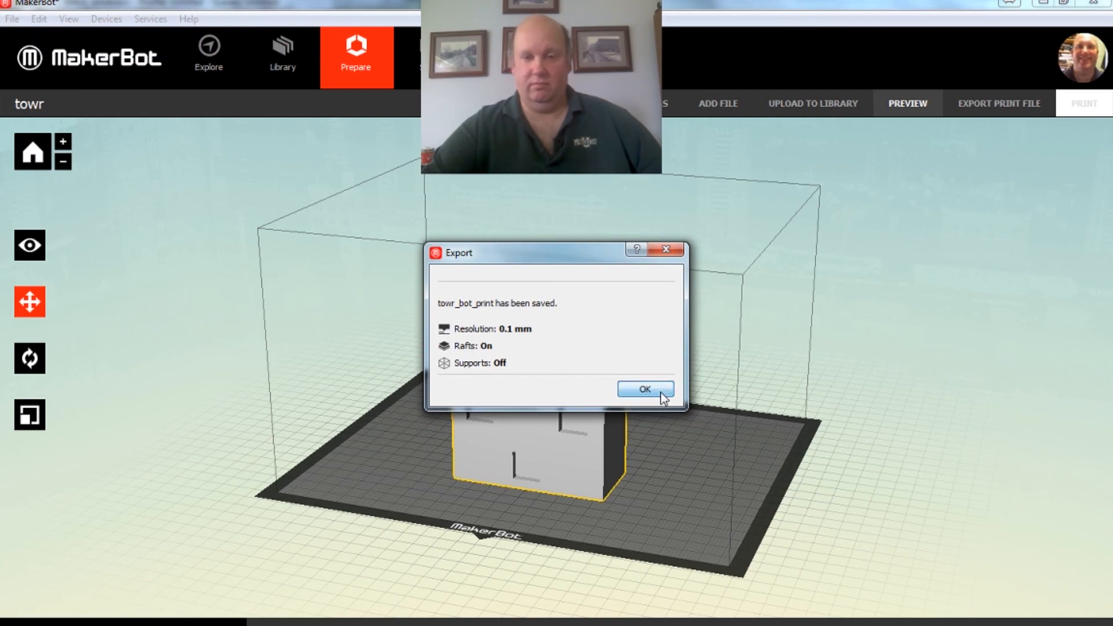